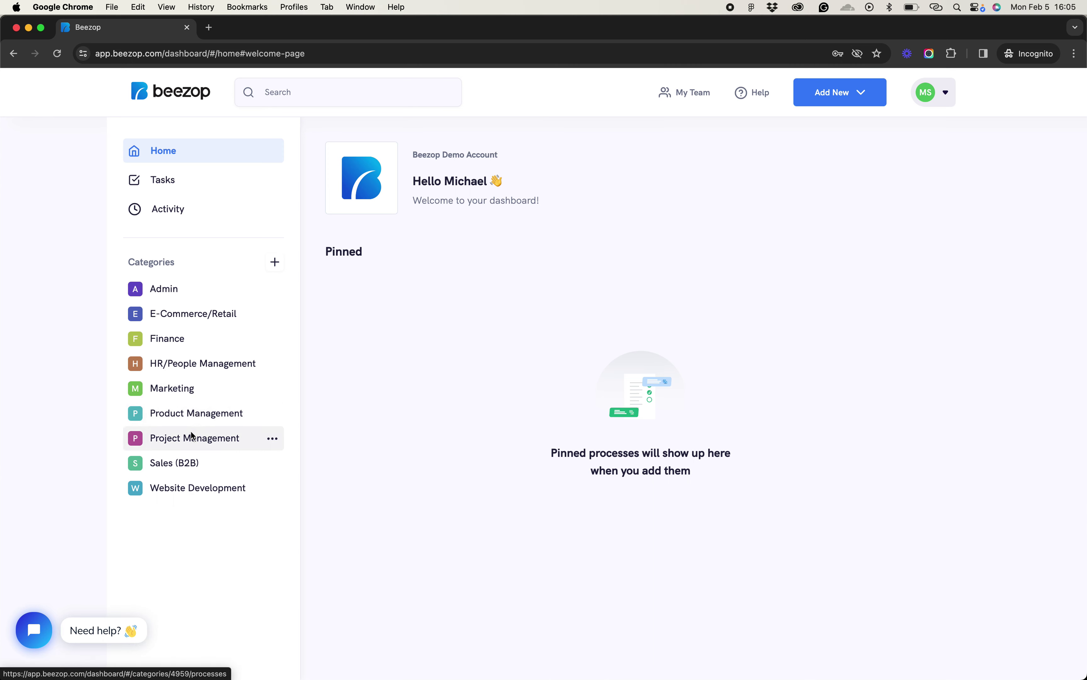
# Browse every sidebar category from Admin to Website Development, then return to HR/People Management and open Hiring
pyautogui.click(165, 290)
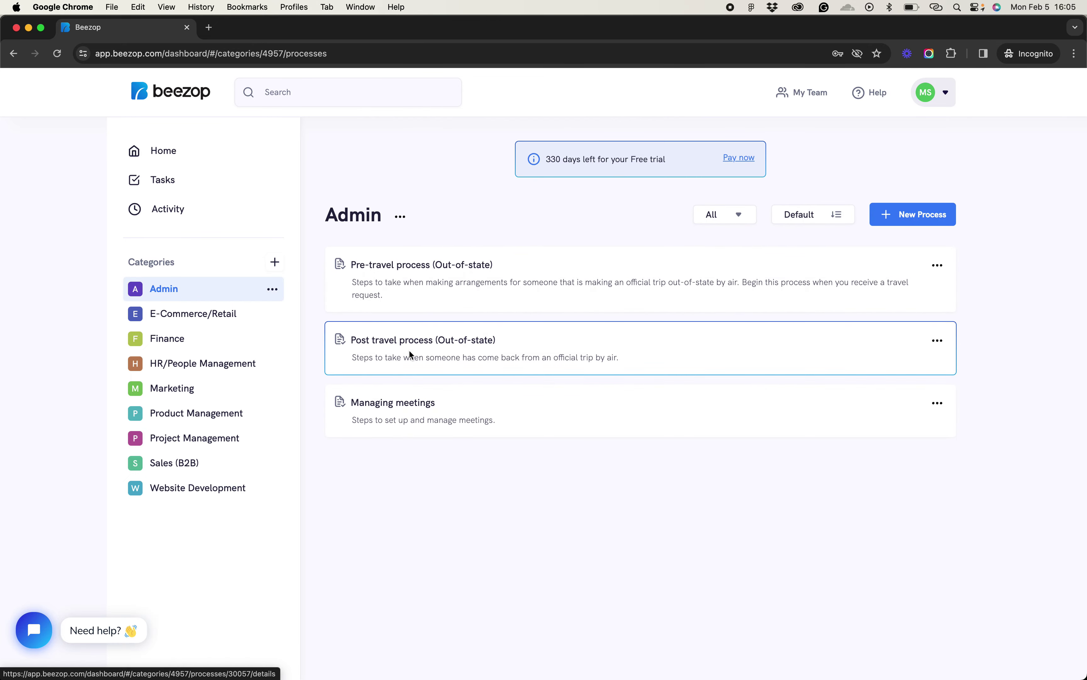
pyautogui.click(213, 317)
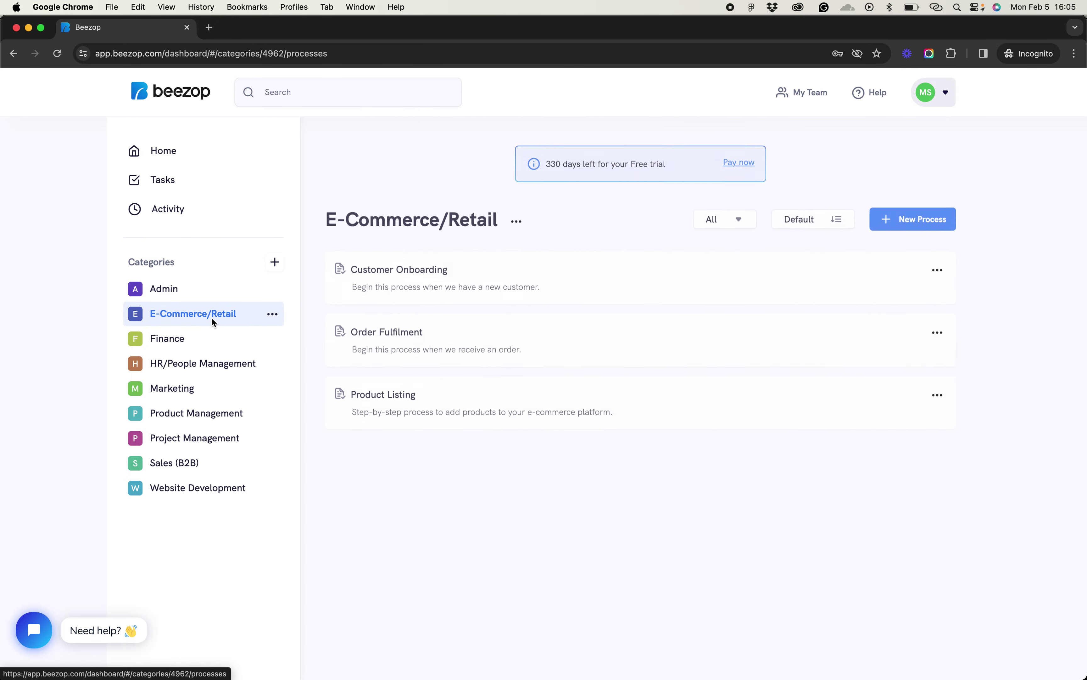
pyautogui.click(195, 336)
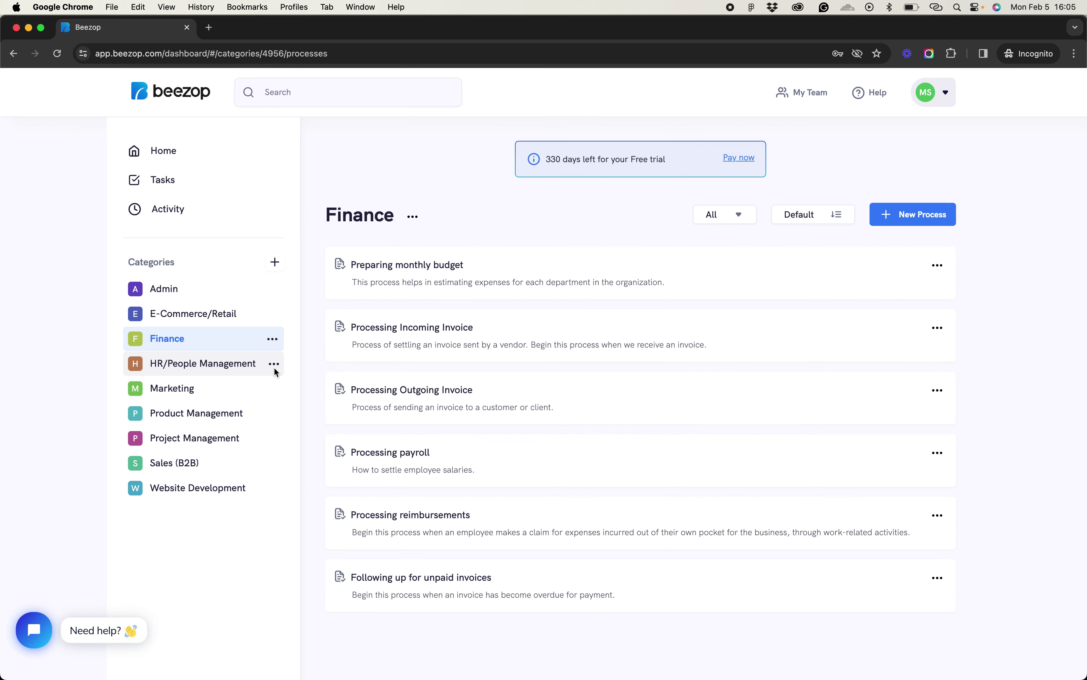
pyautogui.click(233, 363)
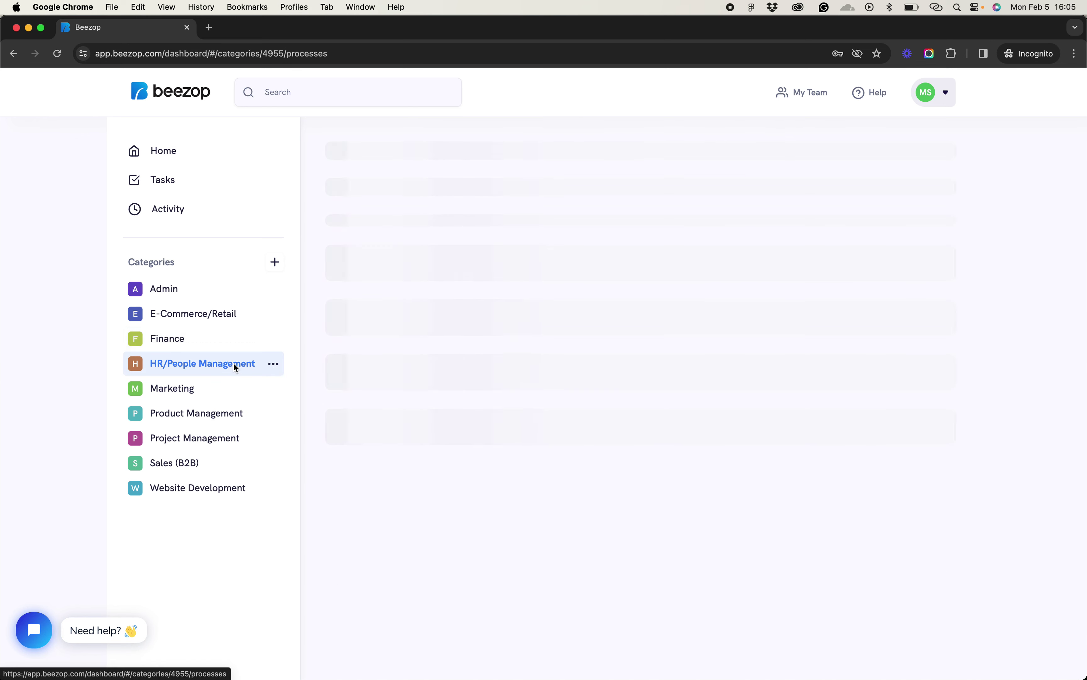
pyautogui.click(188, 385)
pyautogui.click(187, 417)
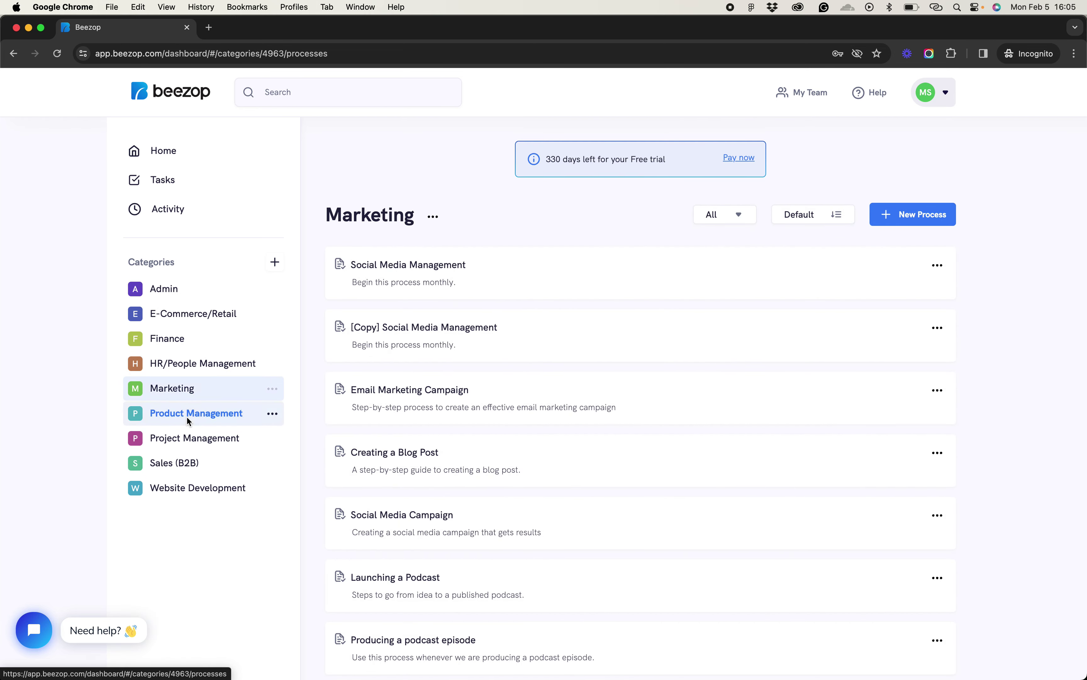
pyautogui.click(183, 444)
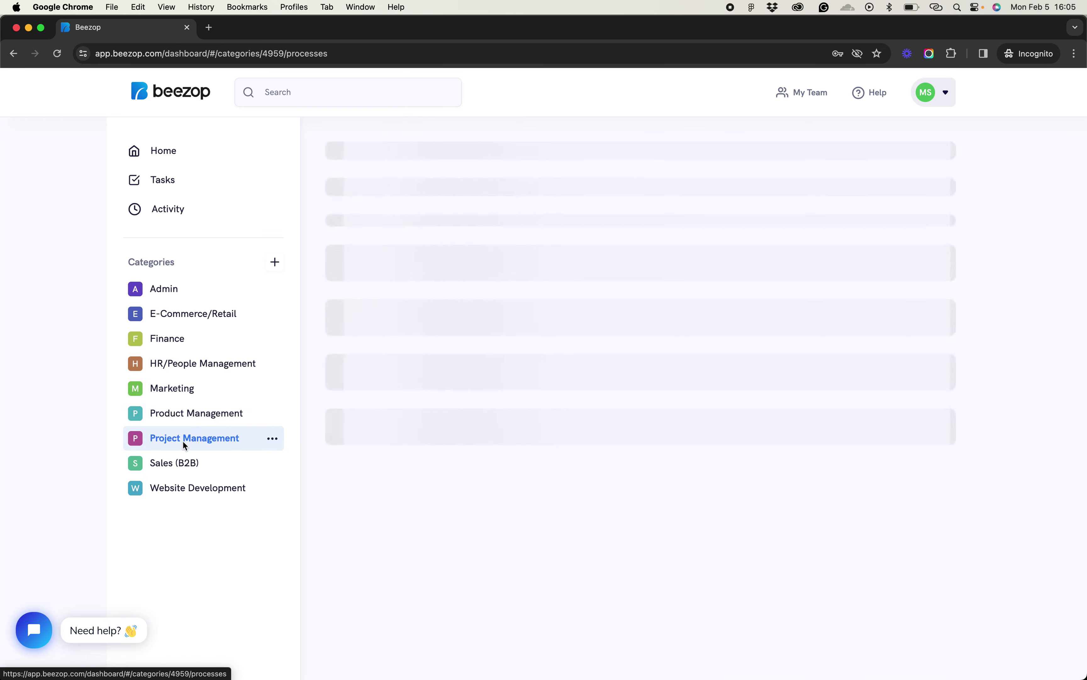
pyautogui.click(183, 465)
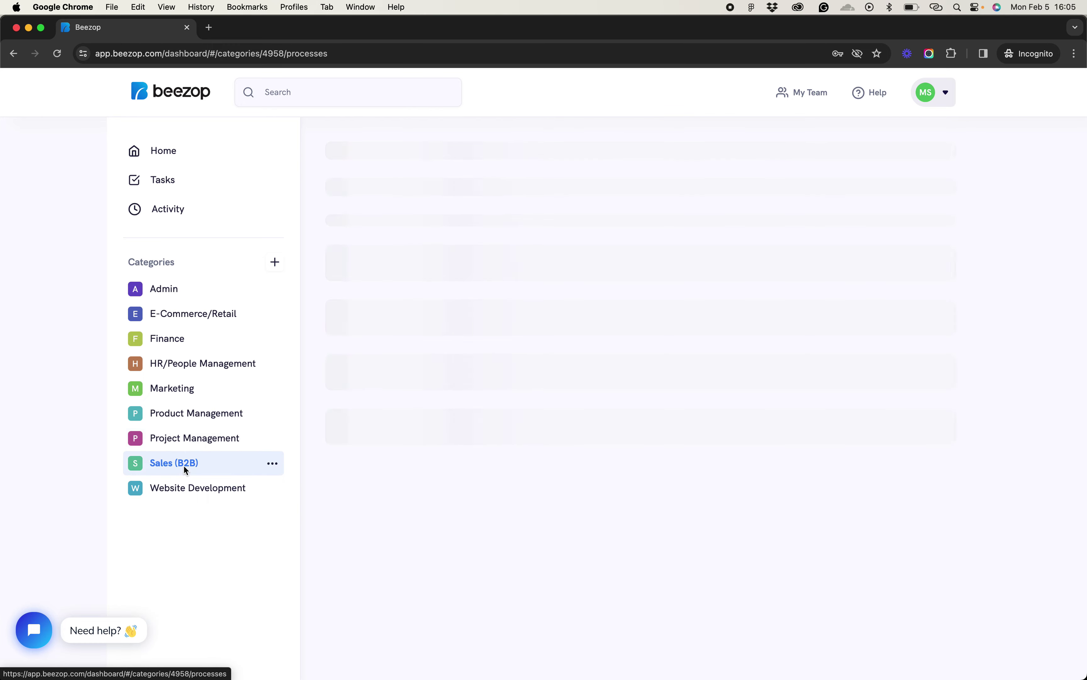
pyautogui.click(186, 489)
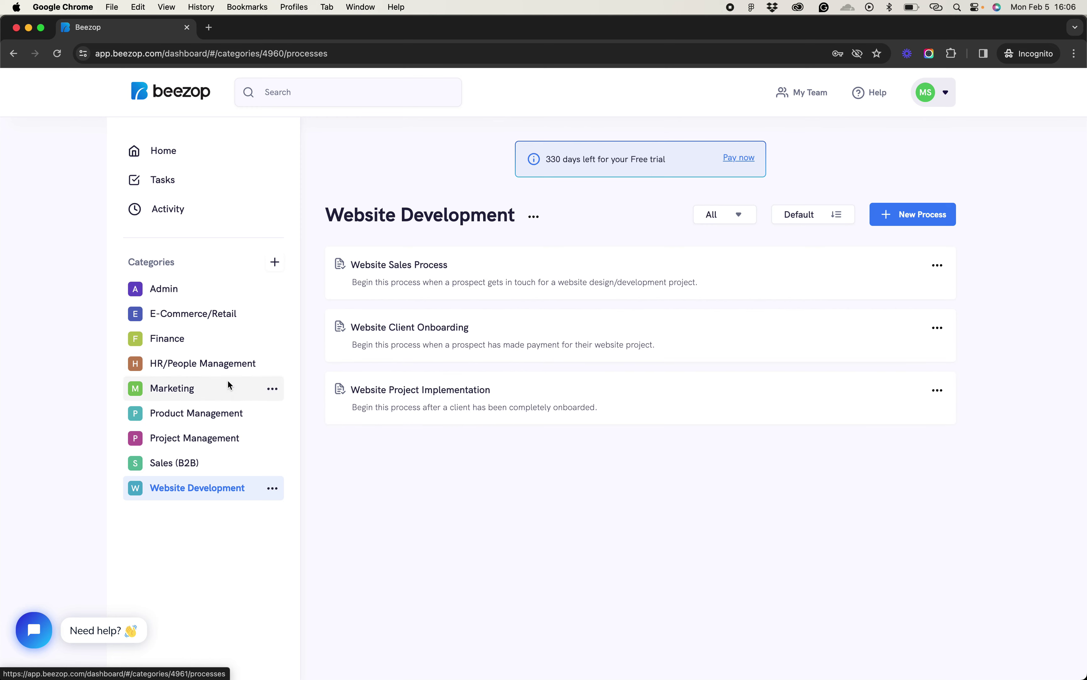
pyautogui.click(184, 370)
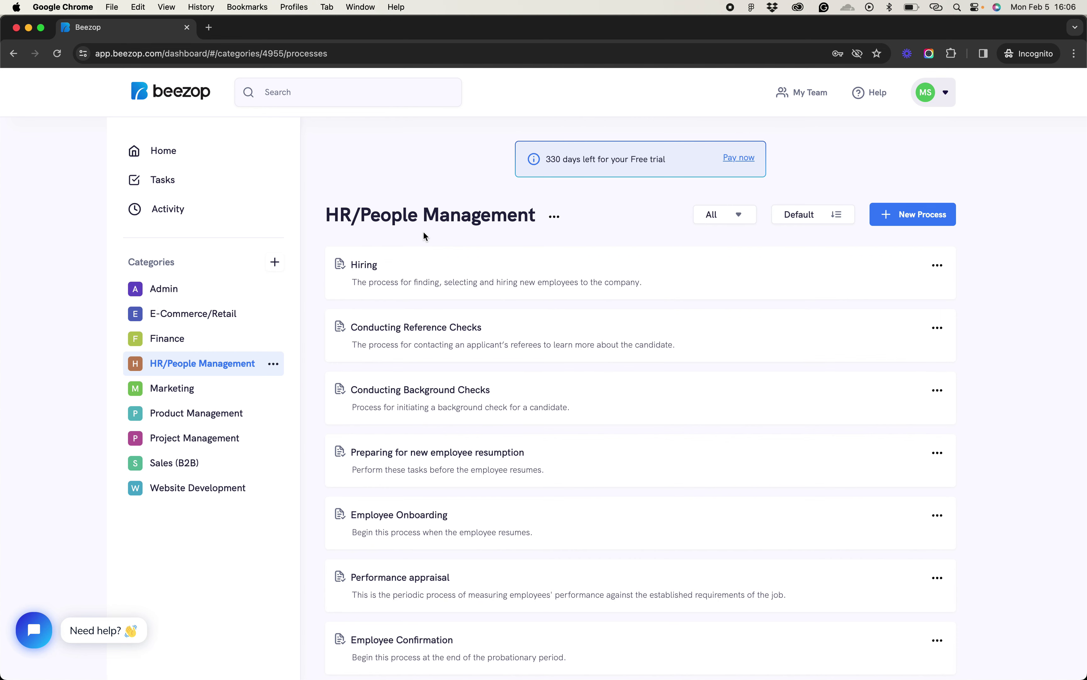
pyautogui.click(430, 269)
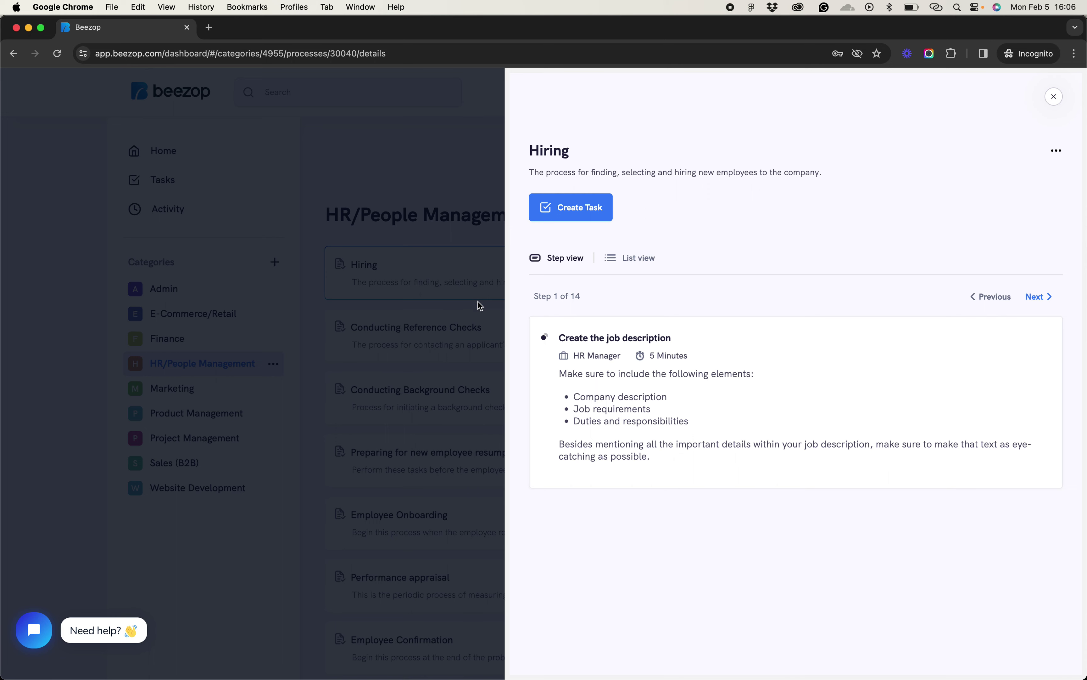
# Zoom the page in and page forward to Post and promote the job opening, then back to step 1
pyautogui.press('super+equal')
pyautogui.press('super+equal')
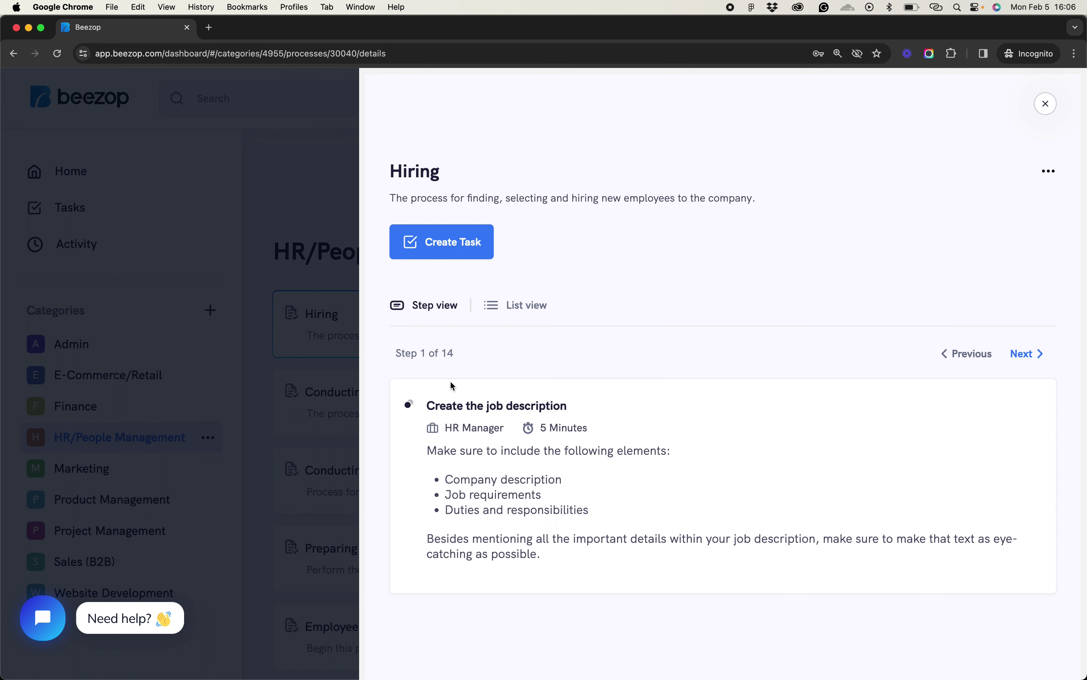
pyautogui.click(1033, 363)
pyautogui.click(1035, 362)
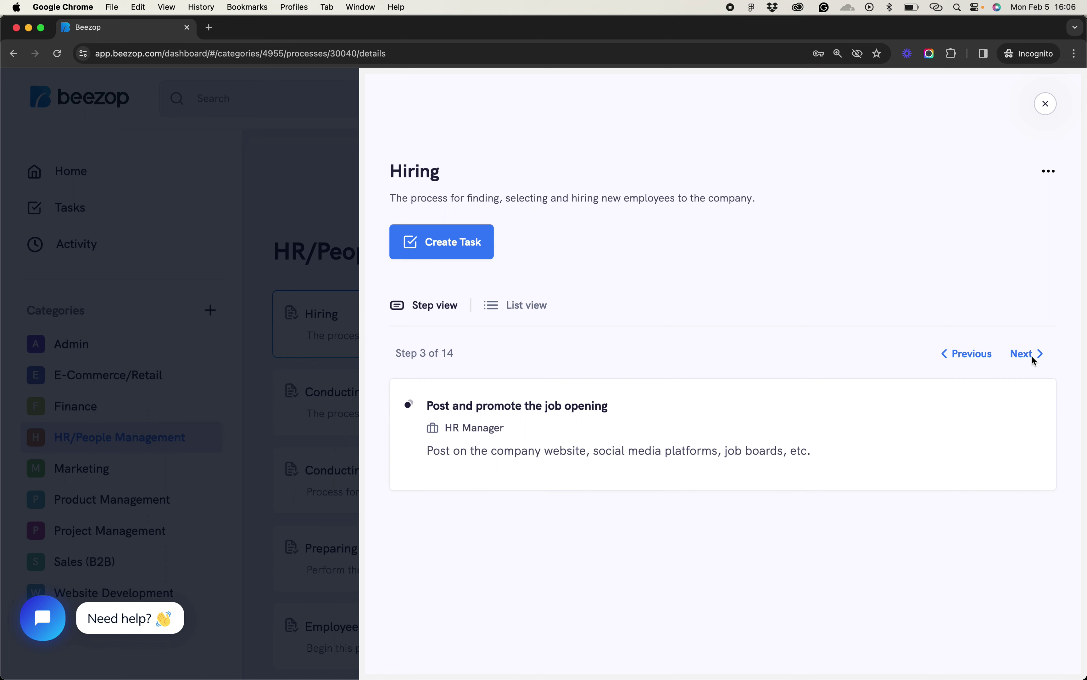
pyautogui.click(980, 353)
pyautogui.click(981, 353)
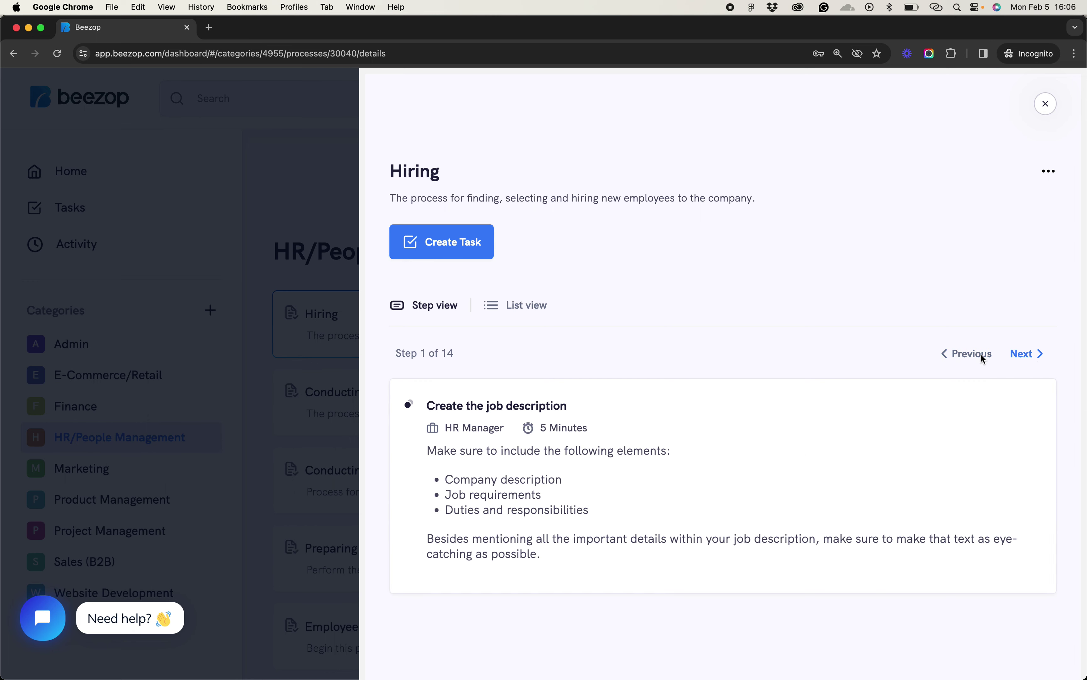
# Highlight step 1's title Create the job description, its role HR Manager and its 5 Minutes timeline
pyautogui.tripleClick(454, 417)
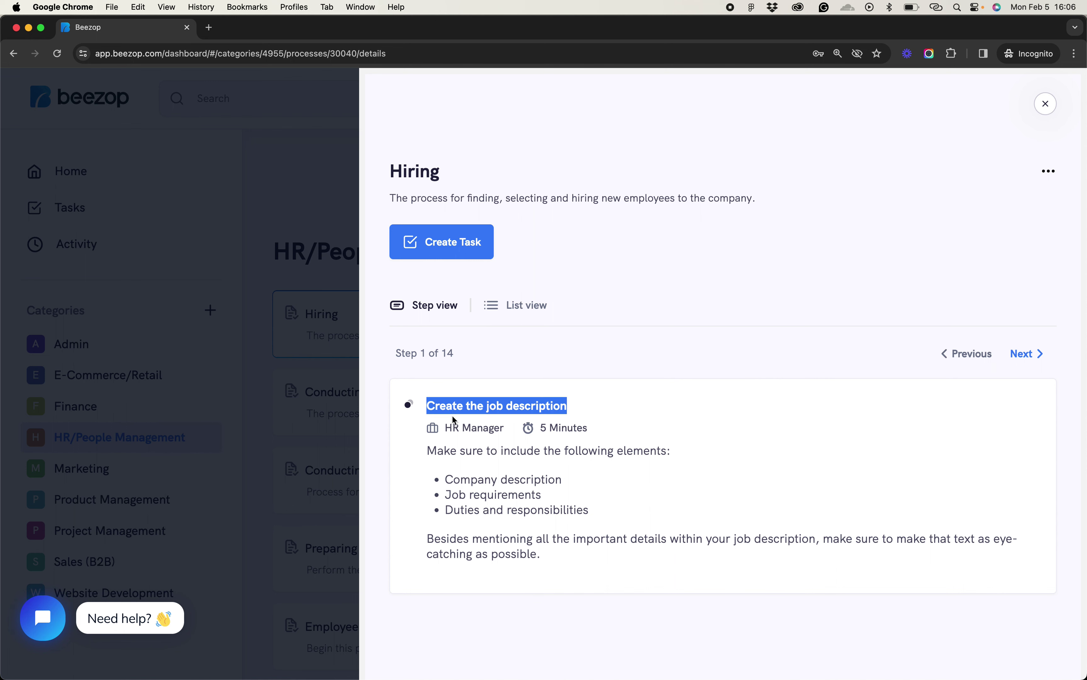
pyautogui.tripleClick(457, 429)
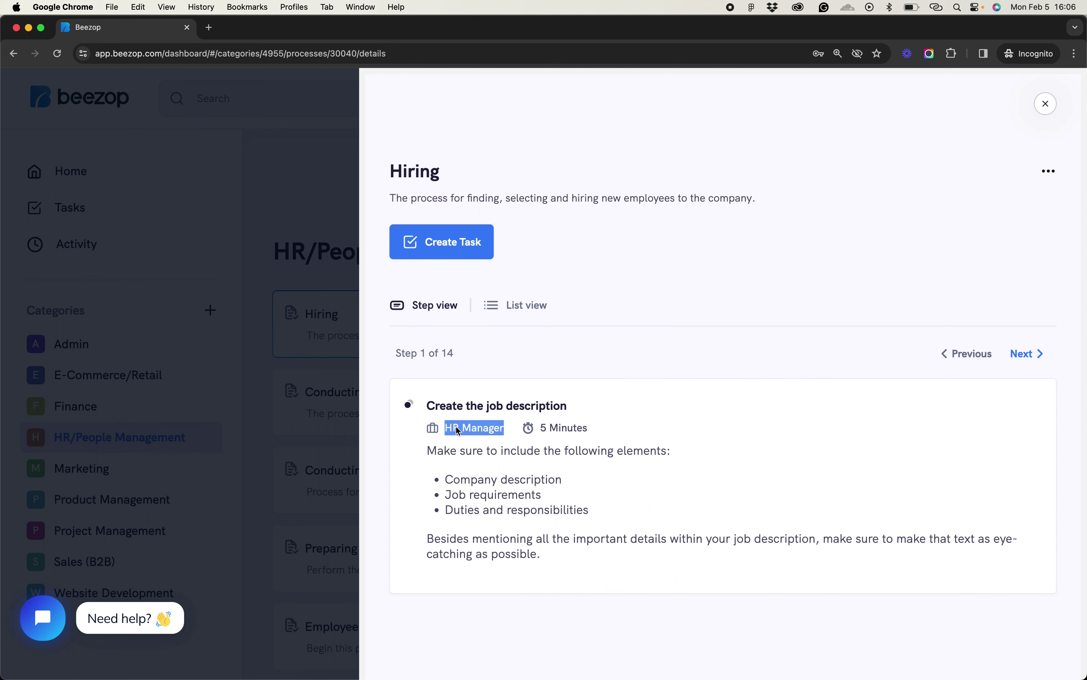
pyautogui.tripleClick(569, 431)
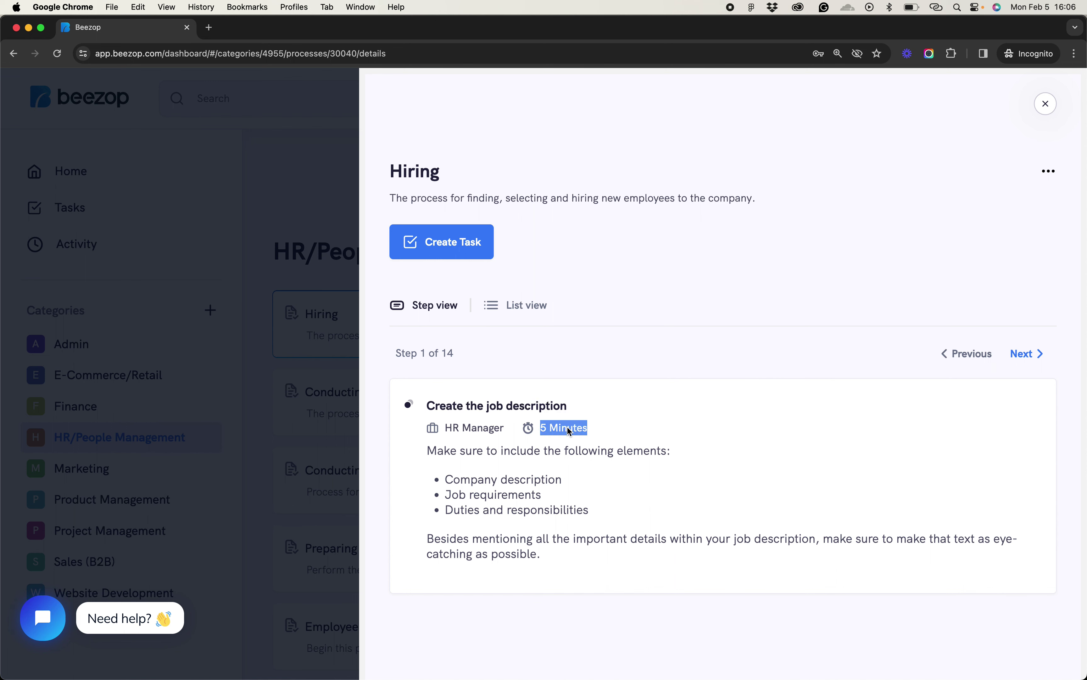
pyautogui.click(614, 434)
pyautogui.tripleClick(545, 430)
pyautogui.click(592, 437)
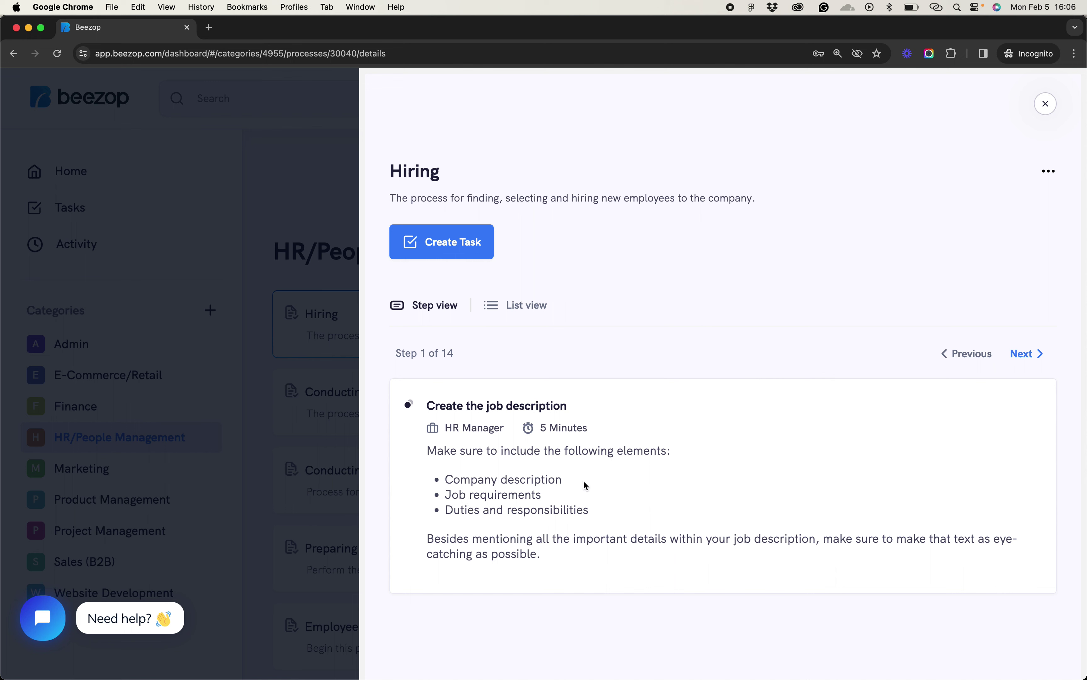
# Step forward to Hiring step 3 and back to the first step
pyautogui.click(1030, 357)
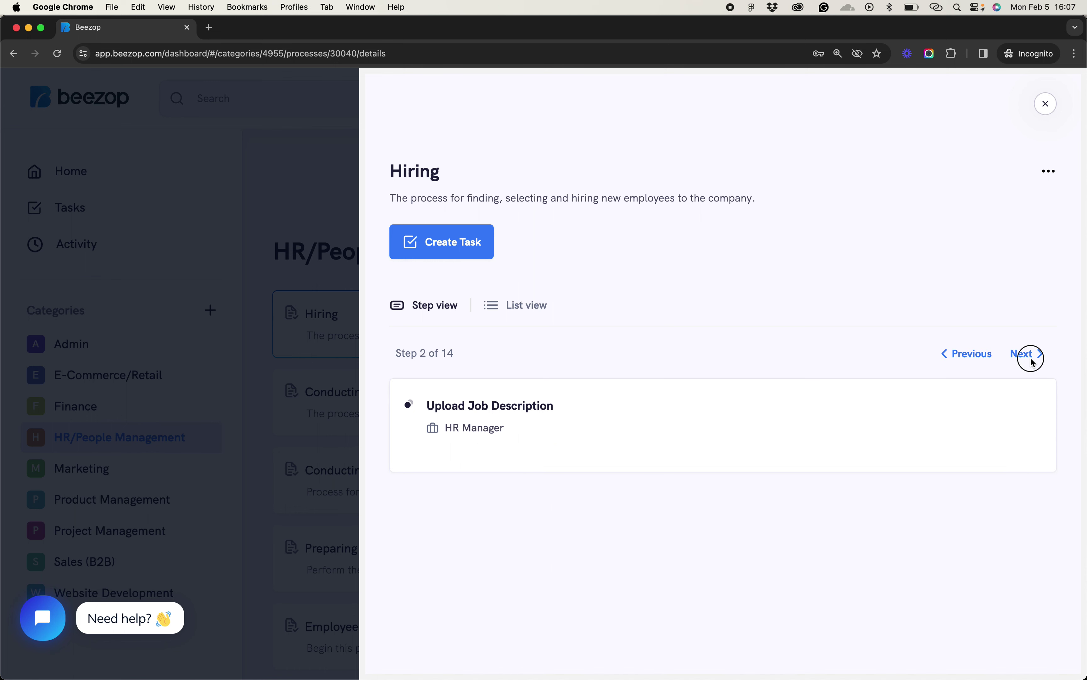
pyautogui.click(1030, 357)
pyautogui.click(979, 354)
pyautogui.click(979, 354)
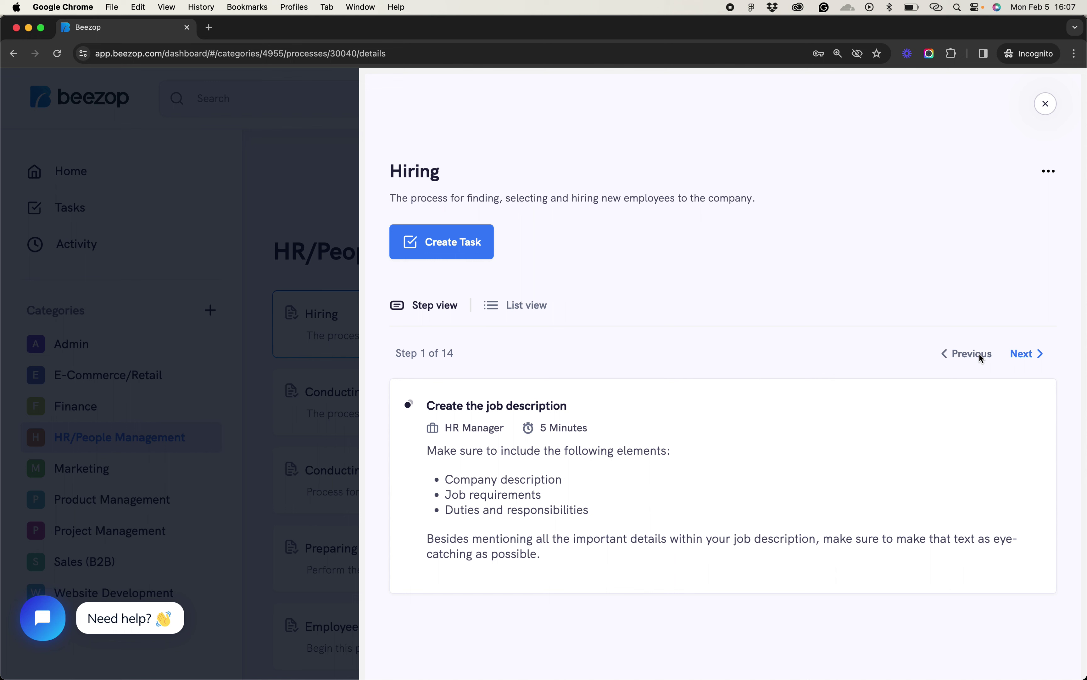
# Advance through the Hiring steps, past Schedule Interviews, to step 13
pyautogui.click(1027, 356)
pyautogui.click(1028, 356)
pyautogui.click(1028, 356)
pyautogui.click(1028, 356)
pyautogui.click(1028, 356)
pyautogui.click(1028, 356)
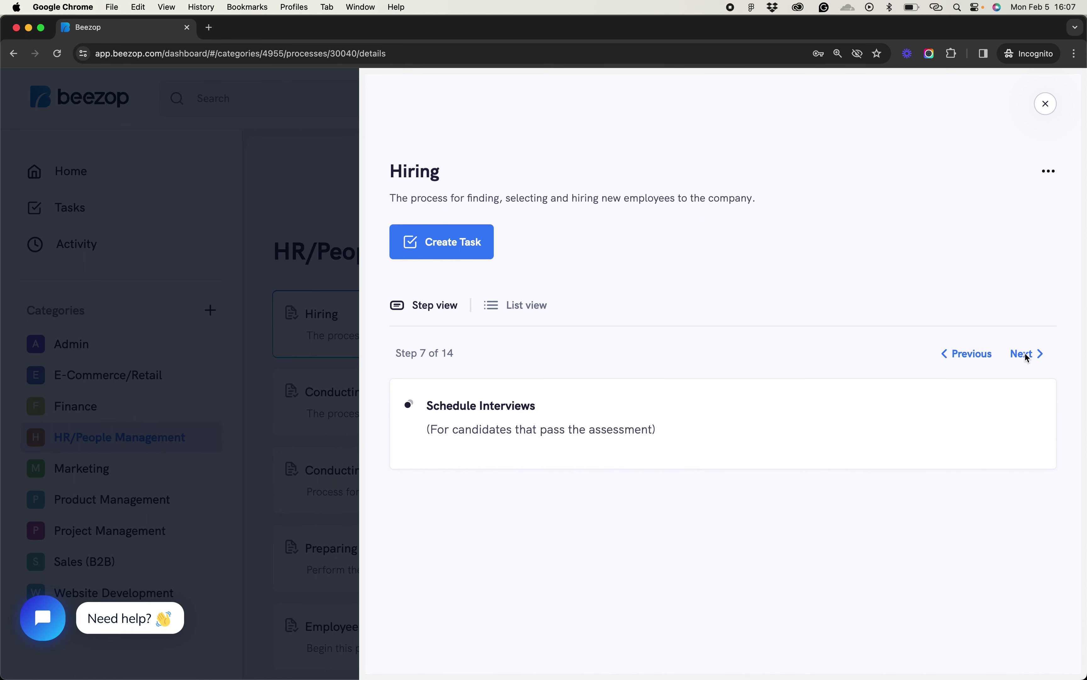
pyautogui.click(1028, 356)
pyautogui.click(1028, 356)
pyautogui.click(1028, 355)
pyautogui.click(1028, 356)
pyautogui.click(1028, 355)
pyautogui.click(1024, 352)
# Step back to Administer assessments and close the Hiring process details
pyautogui.click(974, 355)
pyautogui.click(974, 354)
pyautogui.click(973, 354)
pyautogui.click(974, 354)
pyautogui.click(974, 355)
pyautogui.click(974, 354)
pyautogui.click(974, 354)
pyautogui.click(974, 354)
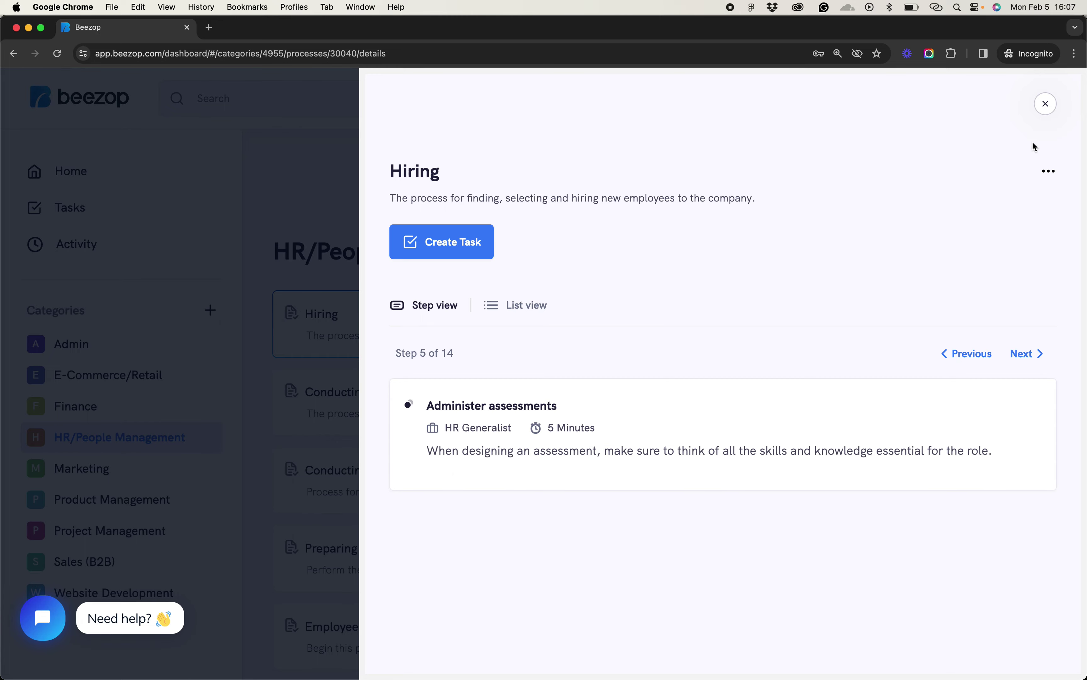
pyautogui.click(1043, 108)
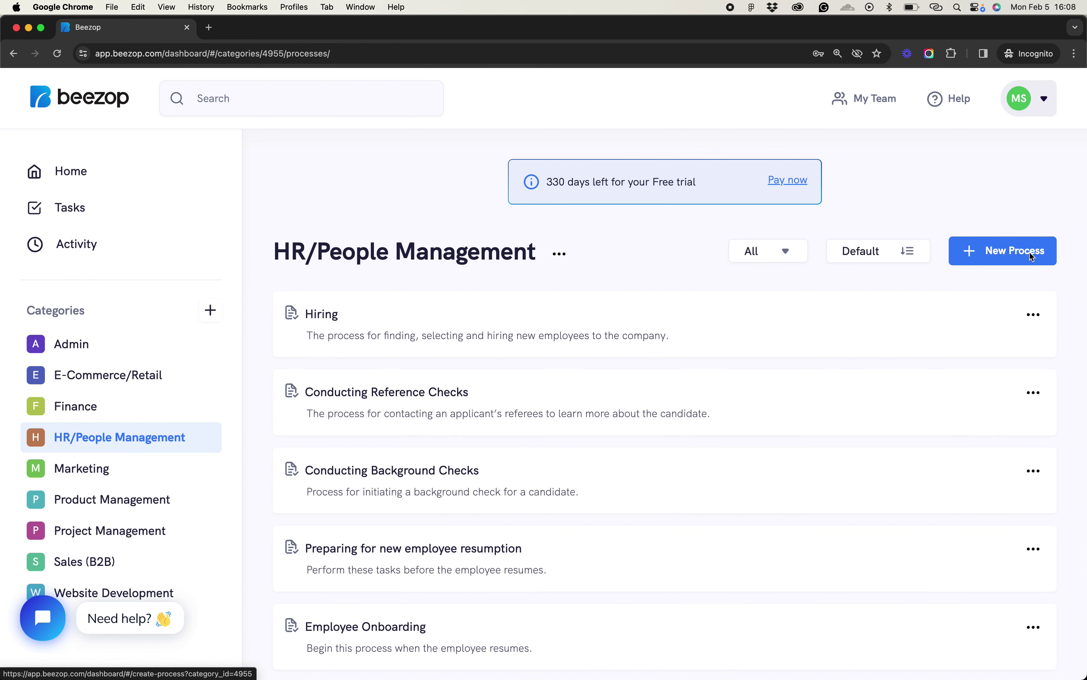
# From the home dashboard, start a new process filed under HR/People Management and focus its title field
pyautogui.click(70, 171)
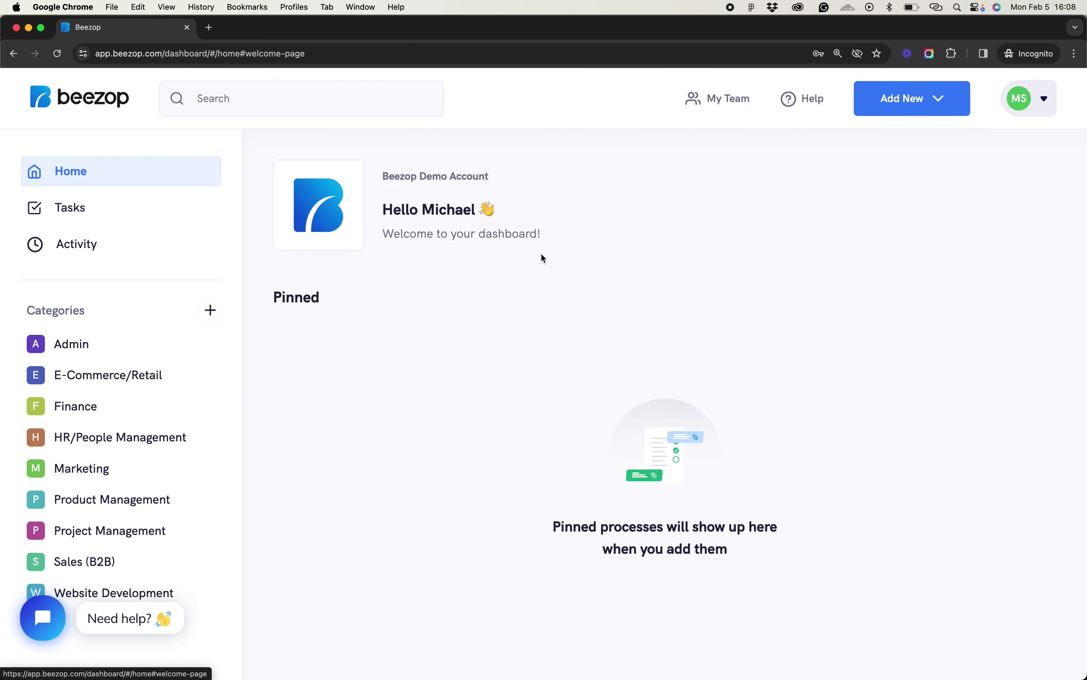
pyautogui.click(919, 105)
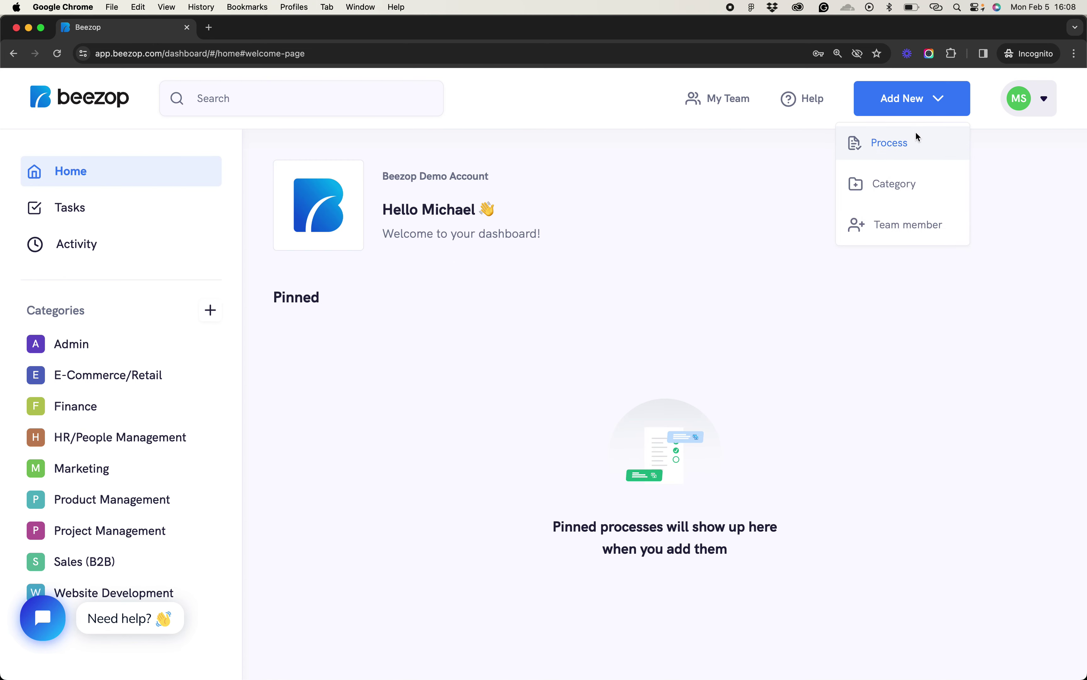
pyautogui.click(889, 146)
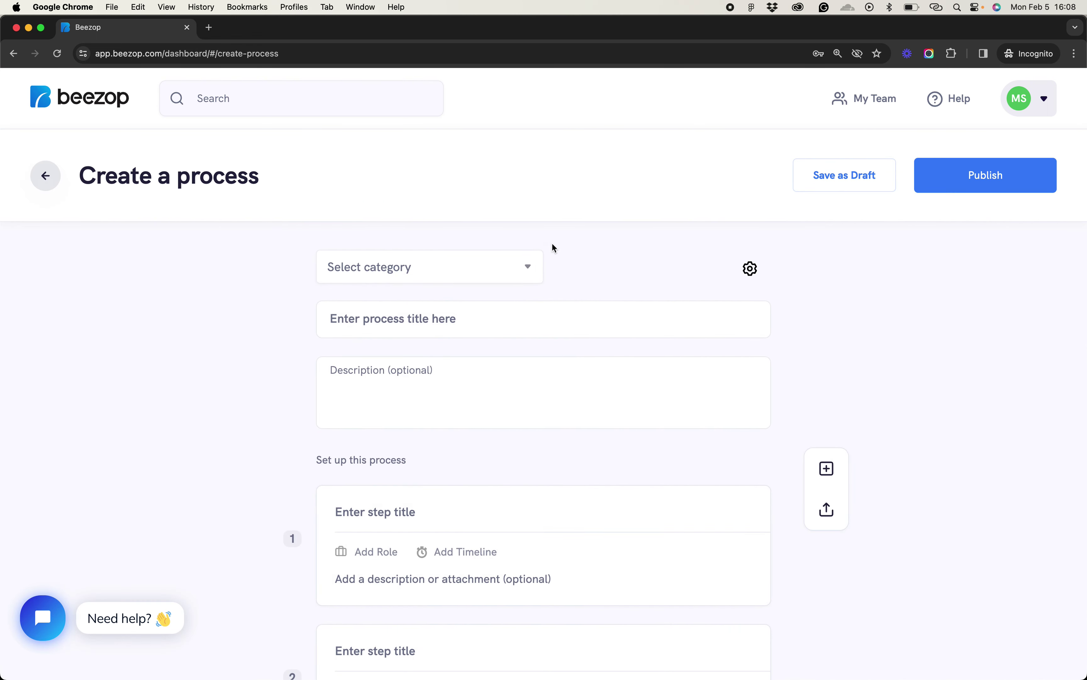
pyautogui.click(479, 265)
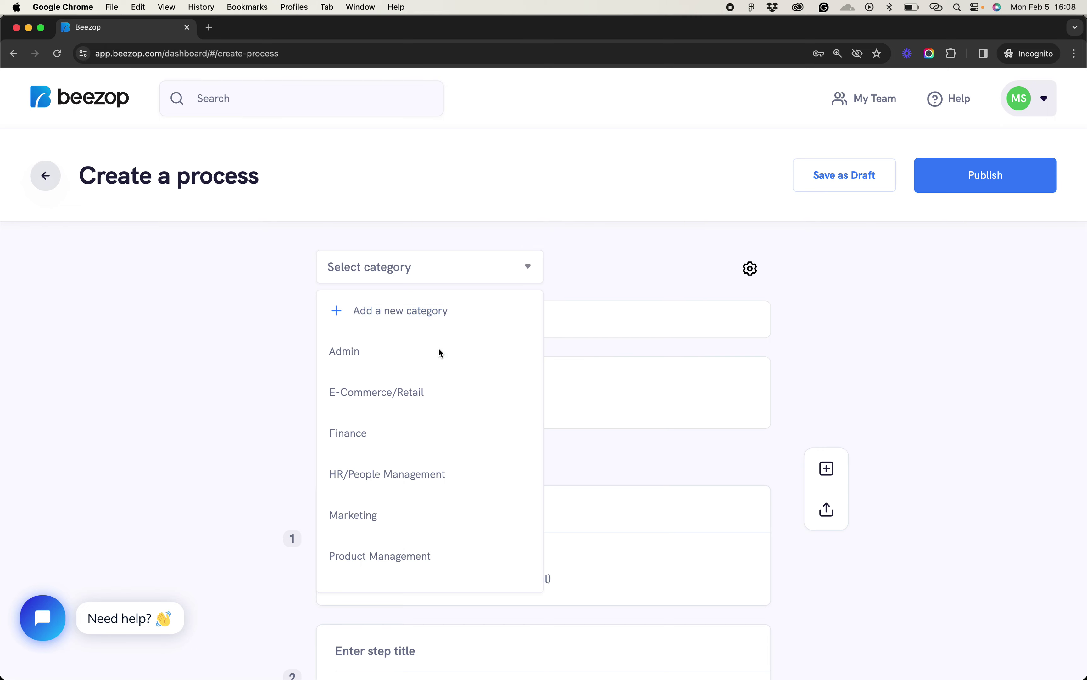
pyautogui.scroll(-1, 411, 454)
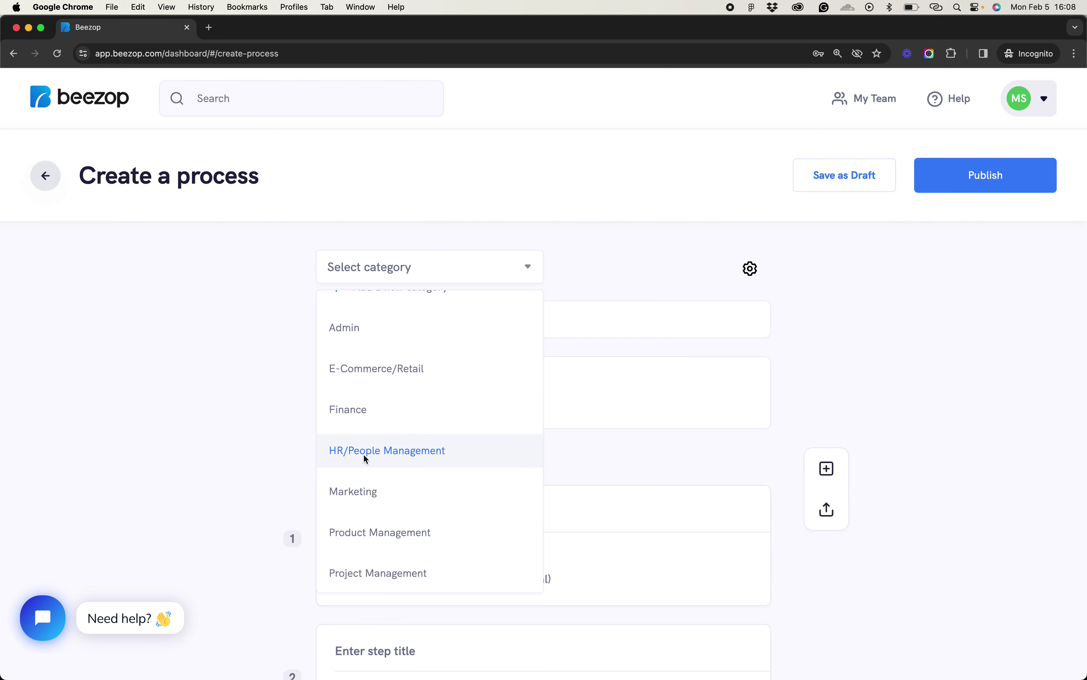
pyautogui.click(386, 454)
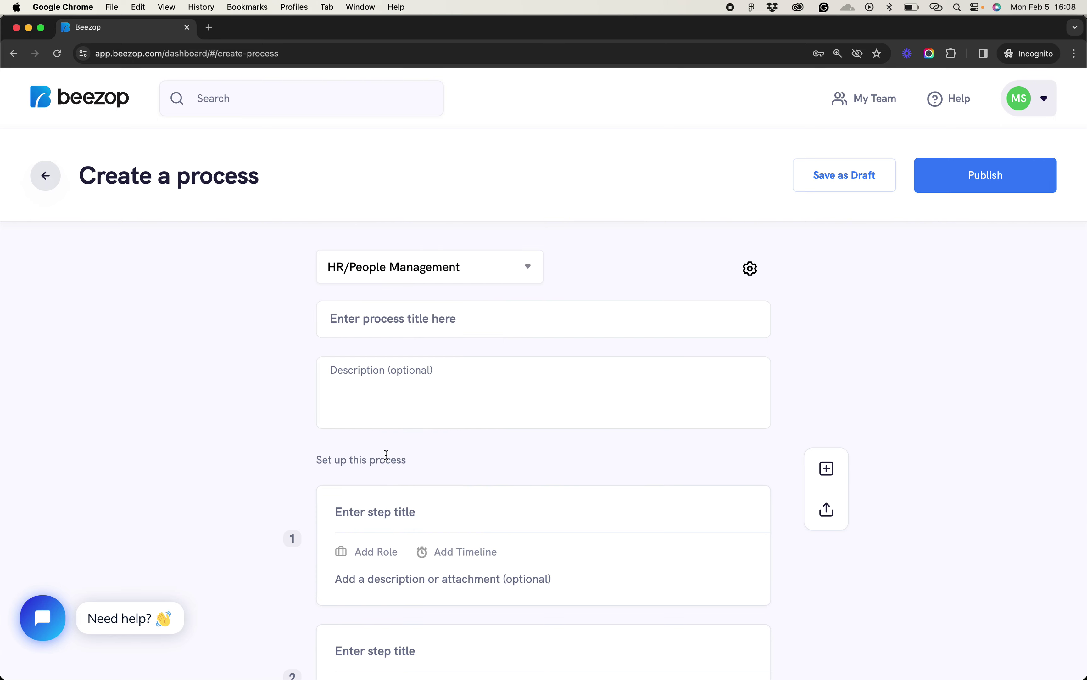
pyautogui.click(392, 310)
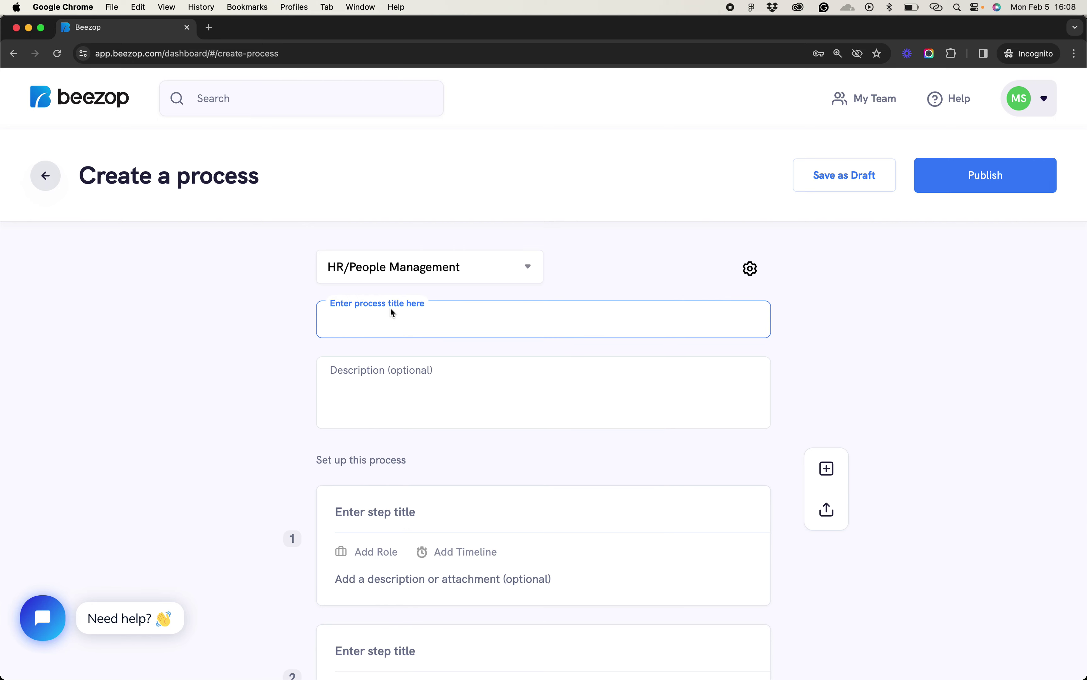
# Title the process 'Employee Onboarding' with description 'Begin this process when a new team member joins the company.'
pyautogui.write('Employee Onboarding')
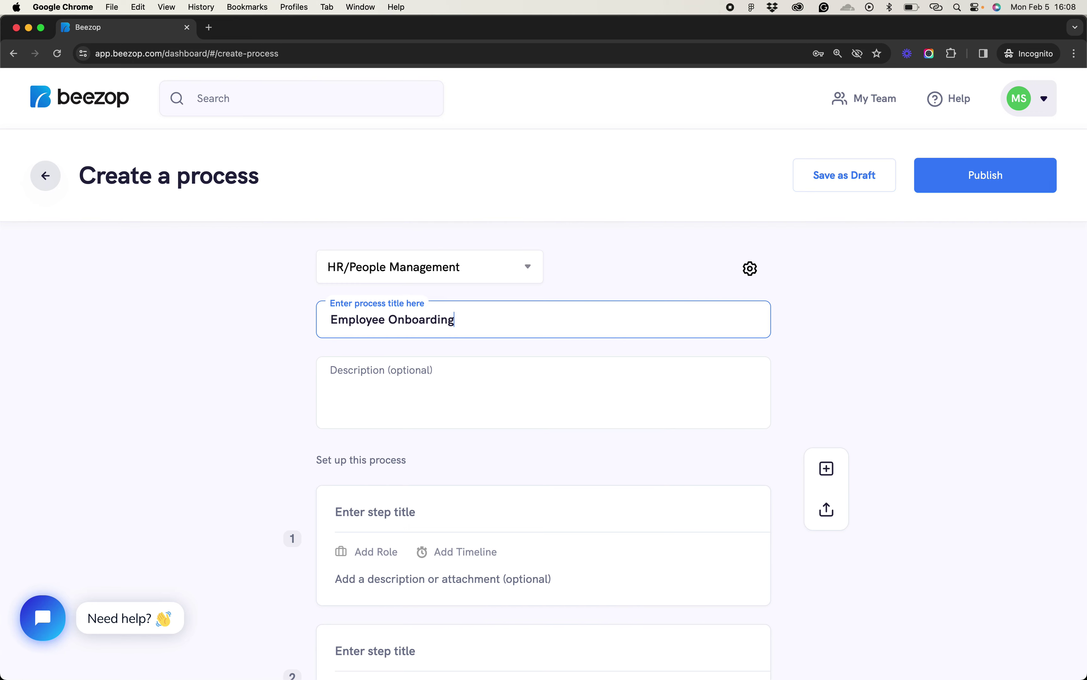
pyautogui.click(451, 358)
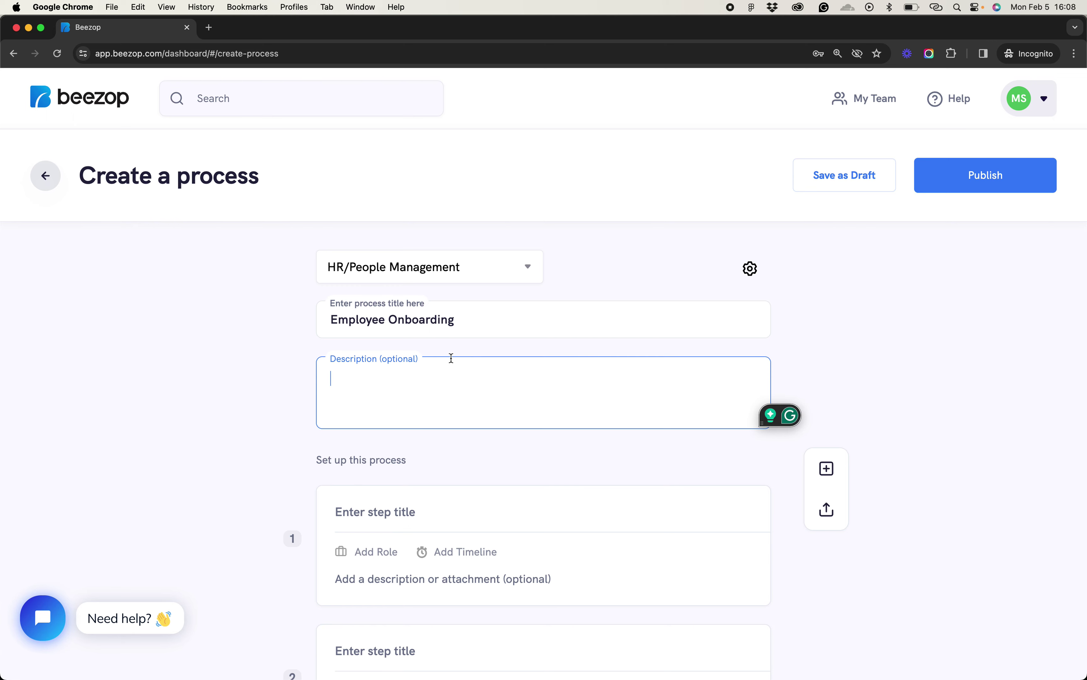
pyautogui.scroll(-1, 451, 327)
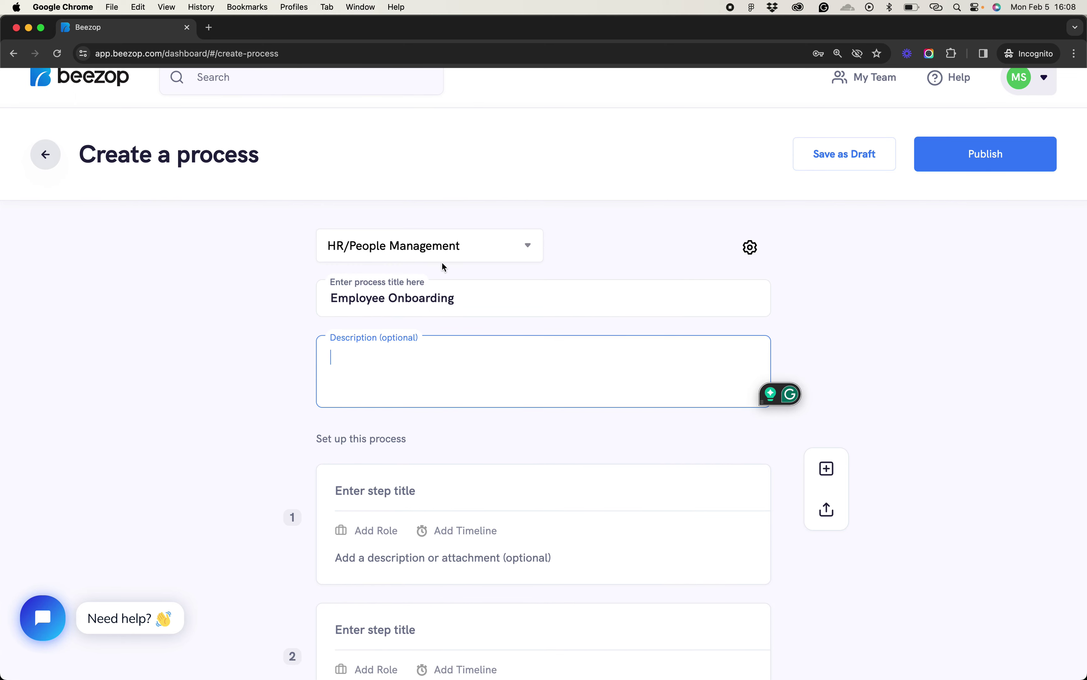
pyautogui.write('begin')
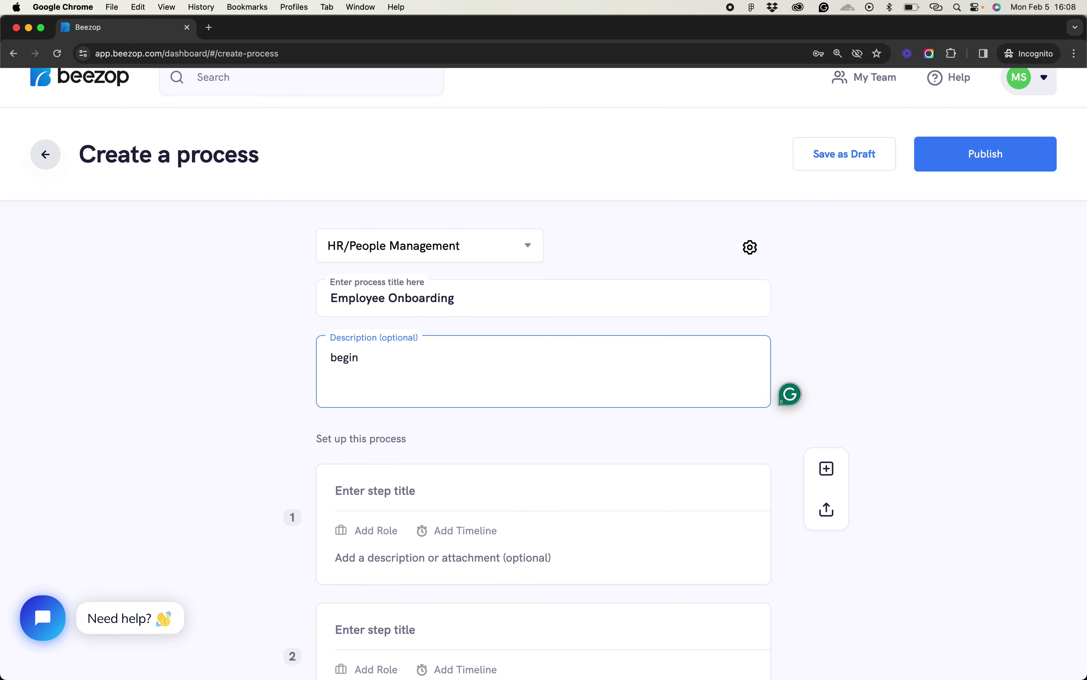
pyautogui.press('super+a')
pyautogui.write('Begin this process when')
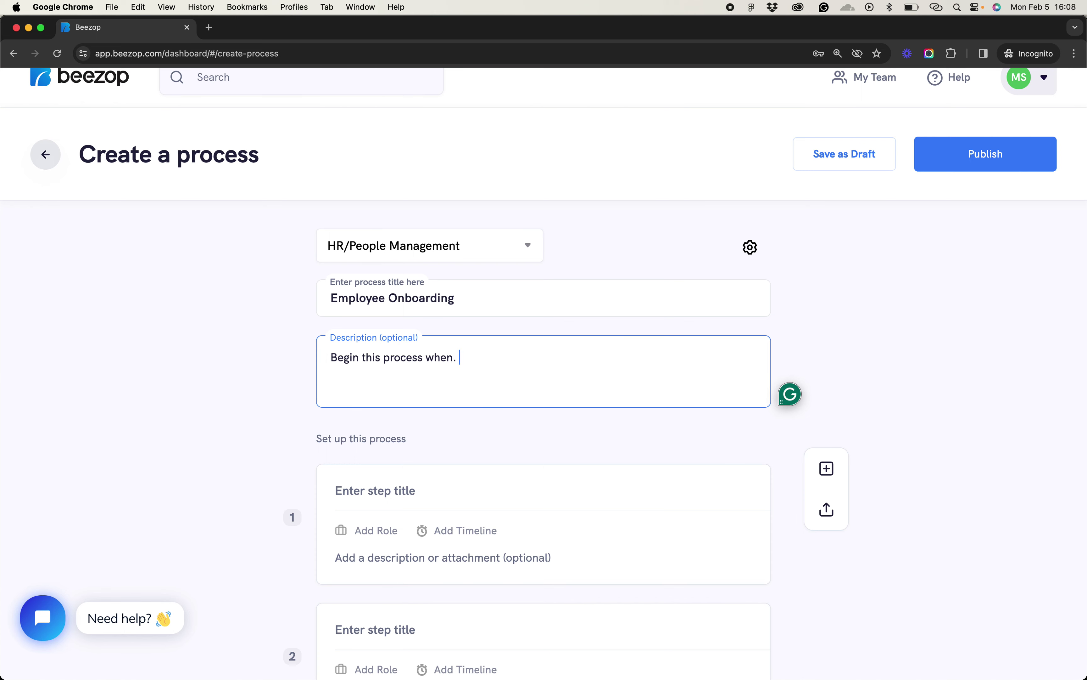
pyautogui.write(' a new team member ')
pyautogui.write('join')
pyautogui.press('BackSpace')
pyautogui.write('ins the company.')
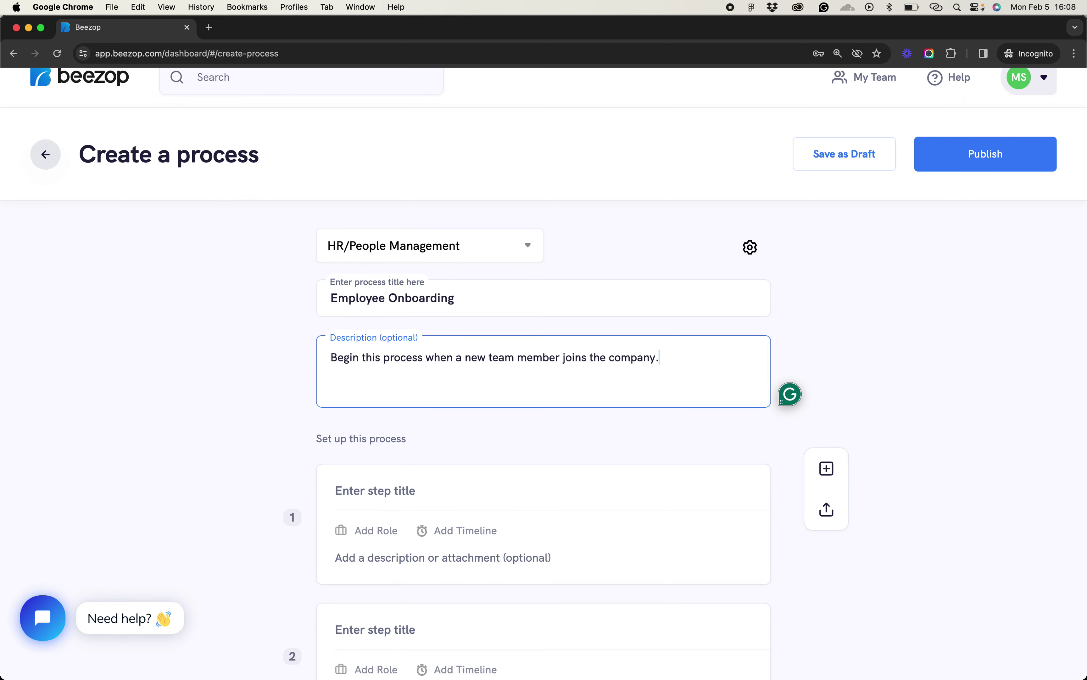
pyautogui.click(877, 331)
# Add a fourth and a fifth blank step to the process
pyautogui.scroll(-2, 876, 333)
pyautogui.scroll(-4, 876, 335)
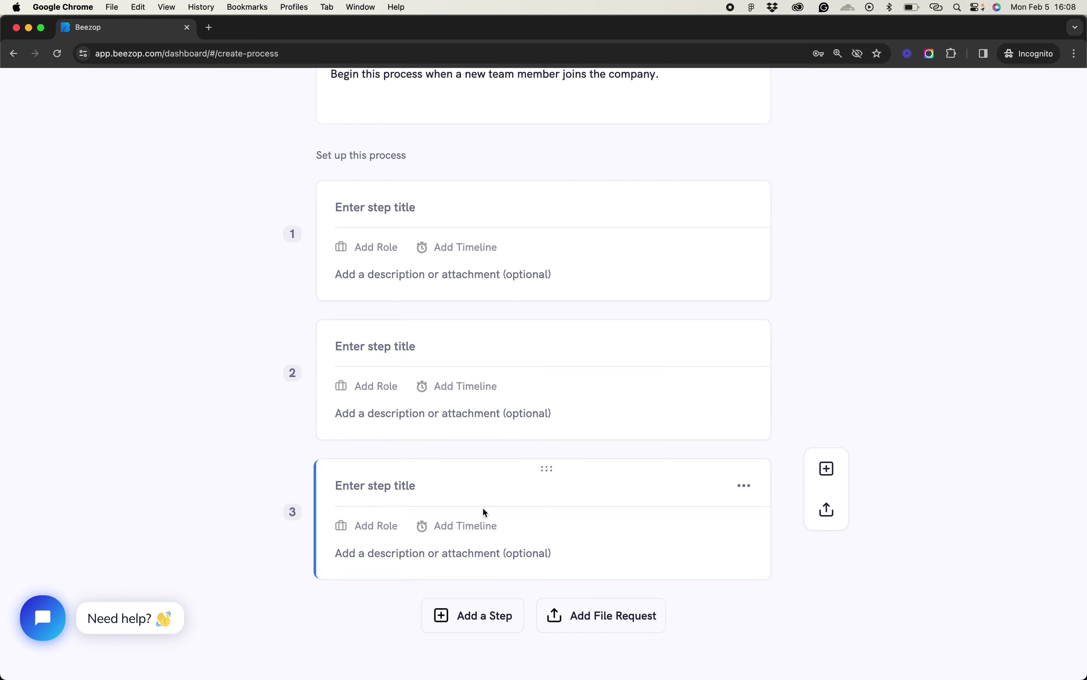
pyautogui.click(370, 213)
pyautogui.click(230, 267)
pyautogui.scroll(-1, 405, 535)
pyautogui.click(459, 584)
pyautogui.scroll(-2, 463, 597)
pyautogui.click(466, 603)
pyautogui.scroll(-3, 466, 603)
pyautogui.scroll(10, 466, 603)
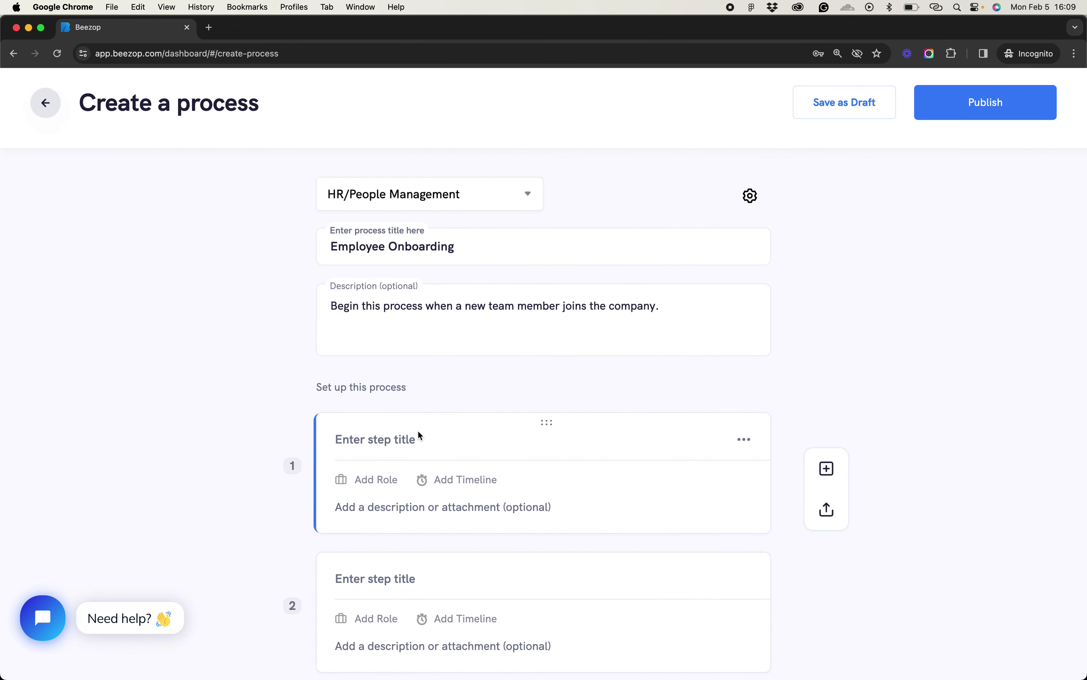
pyautogui.scroll(-4, 417, 430)
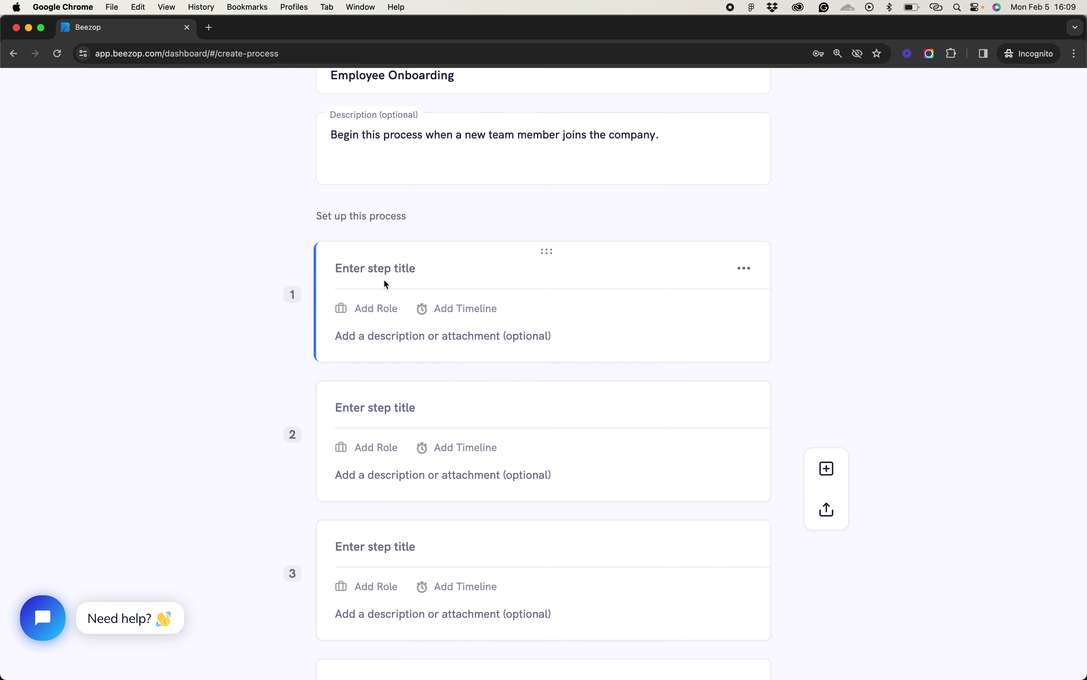
# Title step 1 'Send a welcome email' with the note 'Hey, welcome to the team.'
pyautogui.click(375, 276)
pyautogui.write('Se')
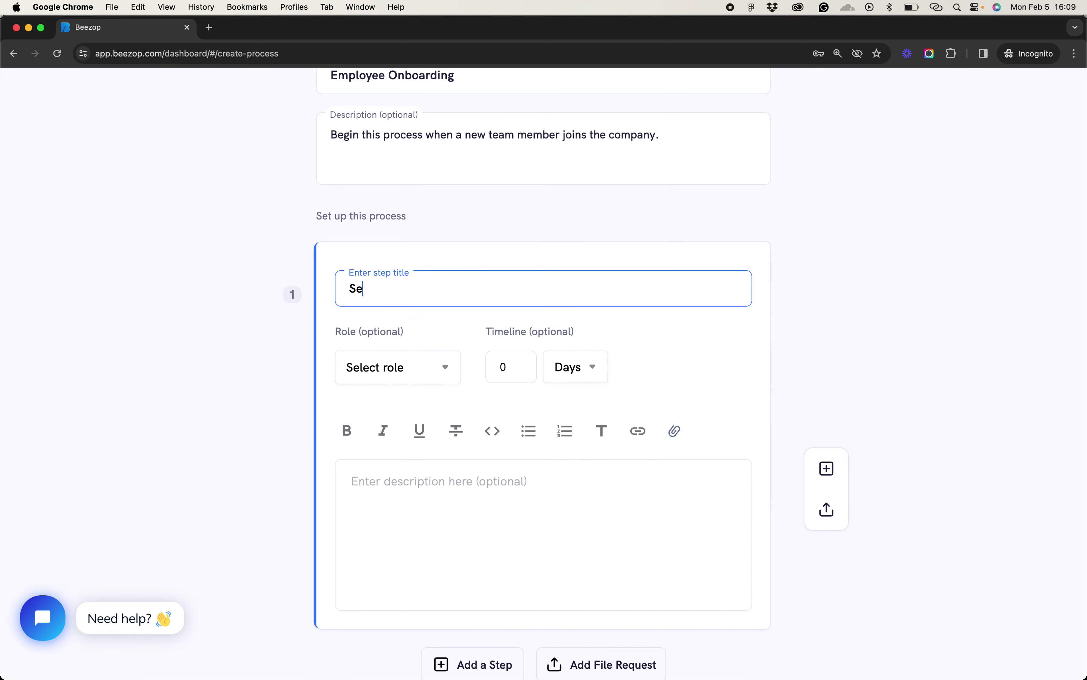
pyautogui.write('nd a welcome email')
pyautogui.scroll(-3, 539, 450)
pyautogui.click(472, 414)
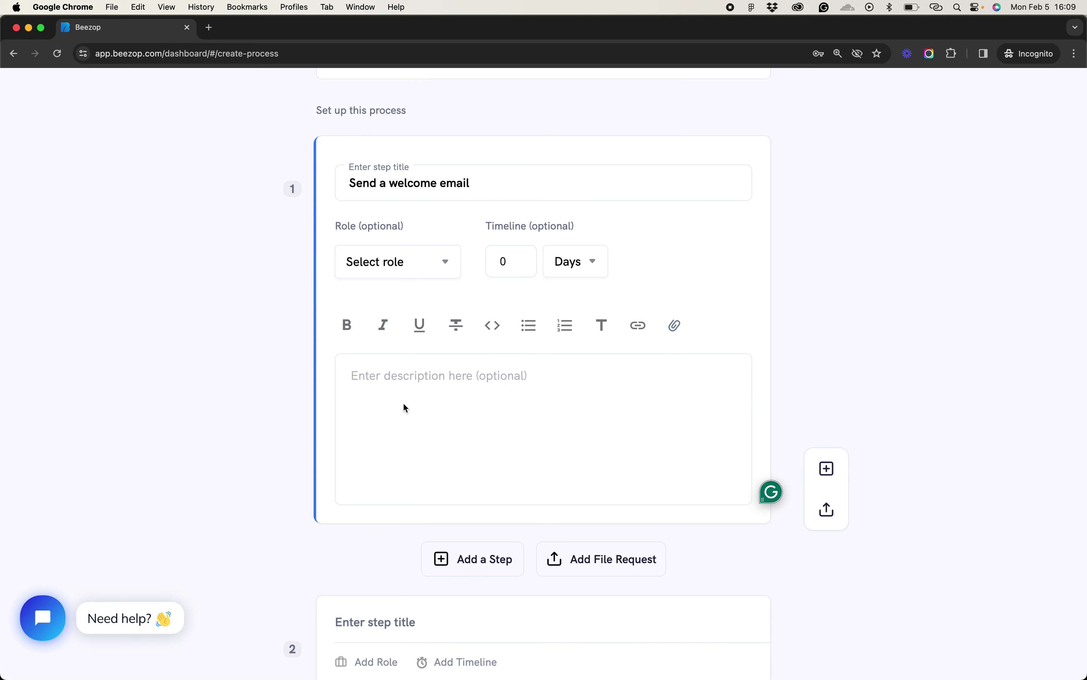
pyautogui.write('Hey')
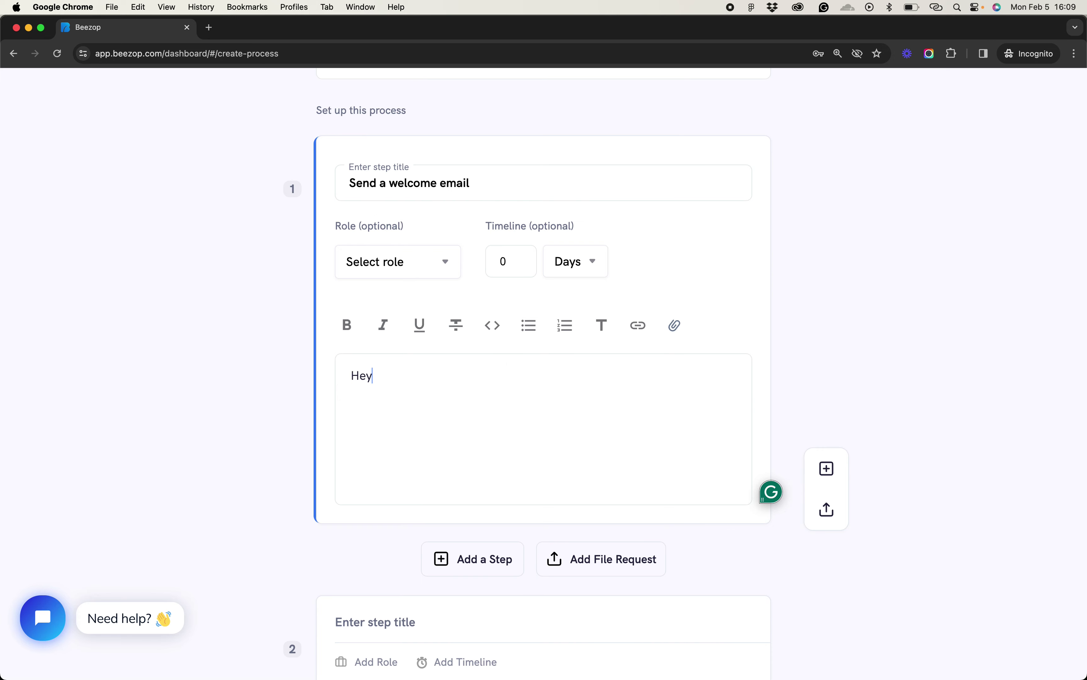
pyautogui.write(', welcome to the team.')
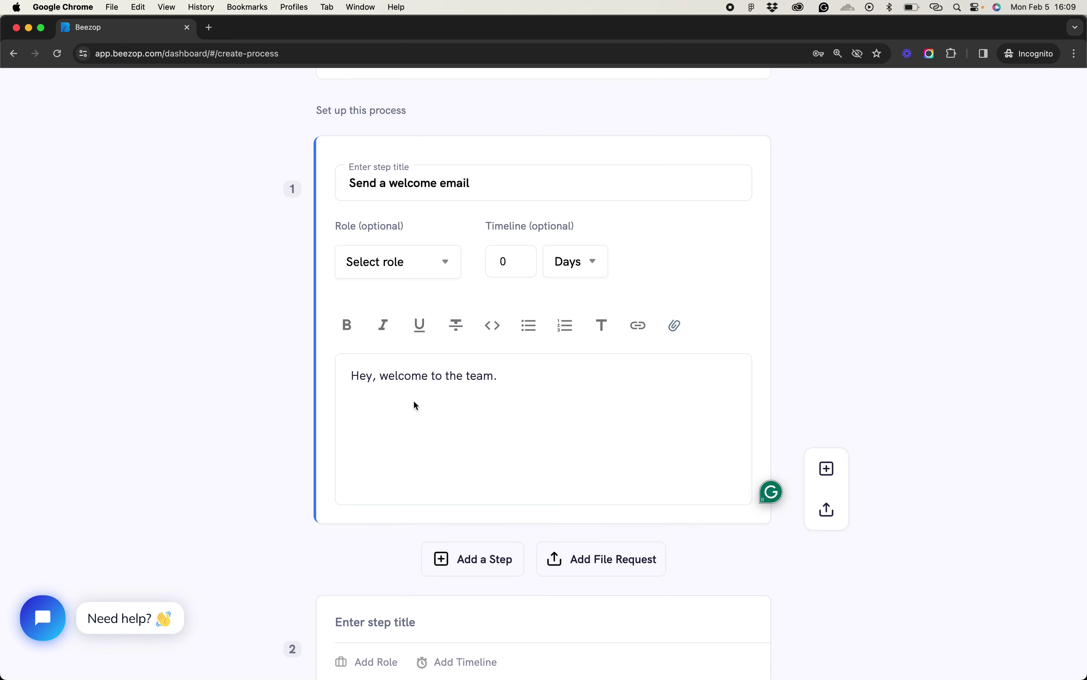
# Select and then deselect the Employee Onboarding process title
pyautogui.scroll(7, 264, 343)
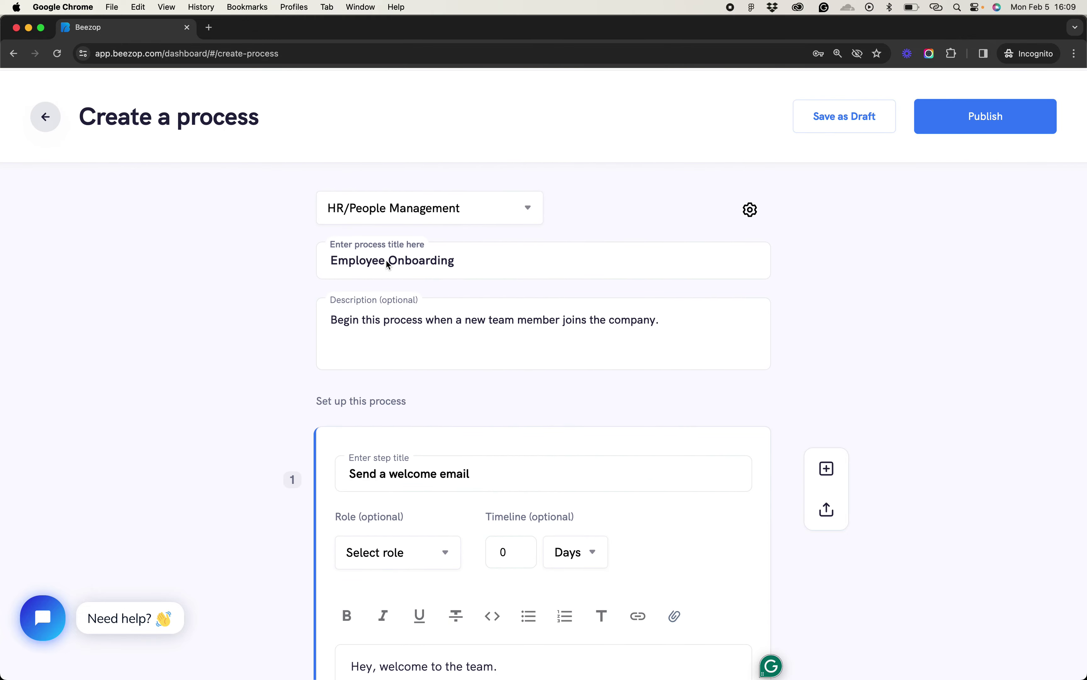
pyautogui.click(387, 261)
pyautogui.tripleClick(386, 261)
pyautogui.click(273, 409)
pyautogui.scroll(-2, 273, 409)
# Reopen step 1 to check the welcome note, then close its editor
pyautogui.click(429, 362)
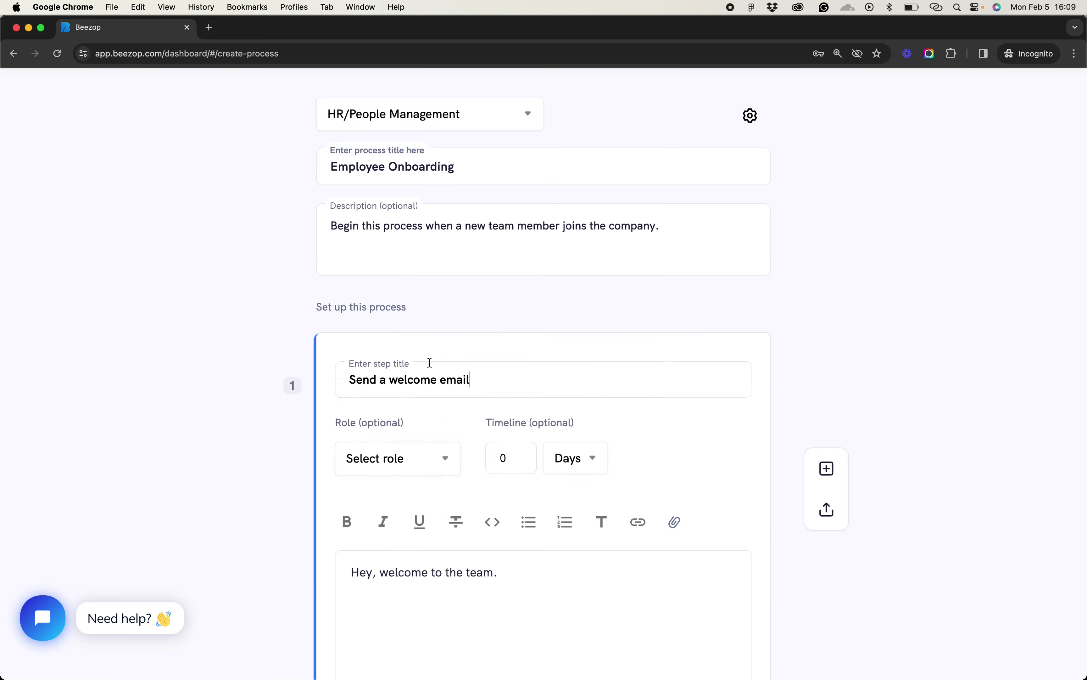
pyautogui.scroll(-2, 365, 565)
pyautogui.click(516, 517)
pyautogui.tripleClick(519, 478)
pyautogui.click(522, 483)
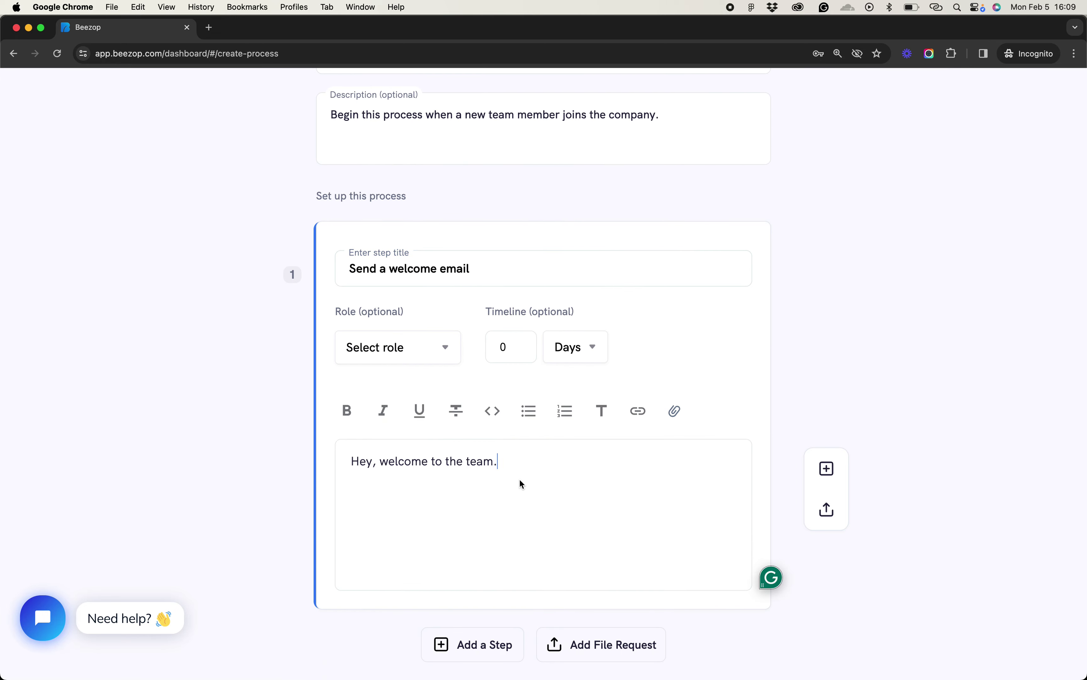
pyautogui.click(825, 359)
pyautogui.scroll(-3, 763, 346)
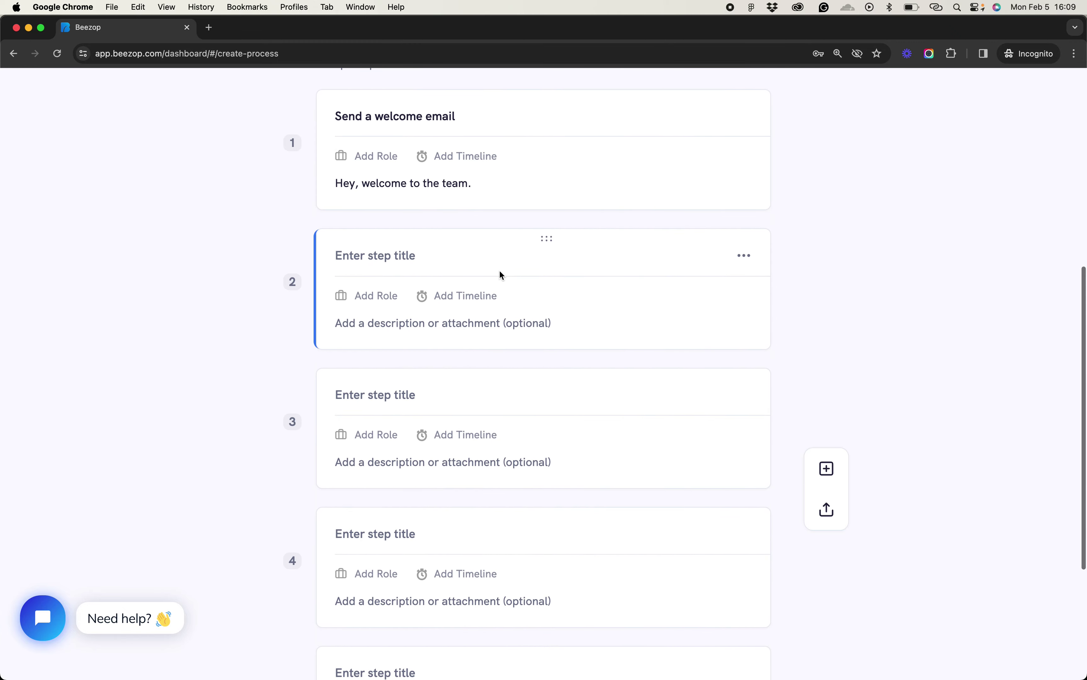
pyautogui.click(453, 258)
# Title step 2 'Add to work platforms' with a bulleted list: Slack, Beezop, Google Suite
pyautogui.click(454, 260)
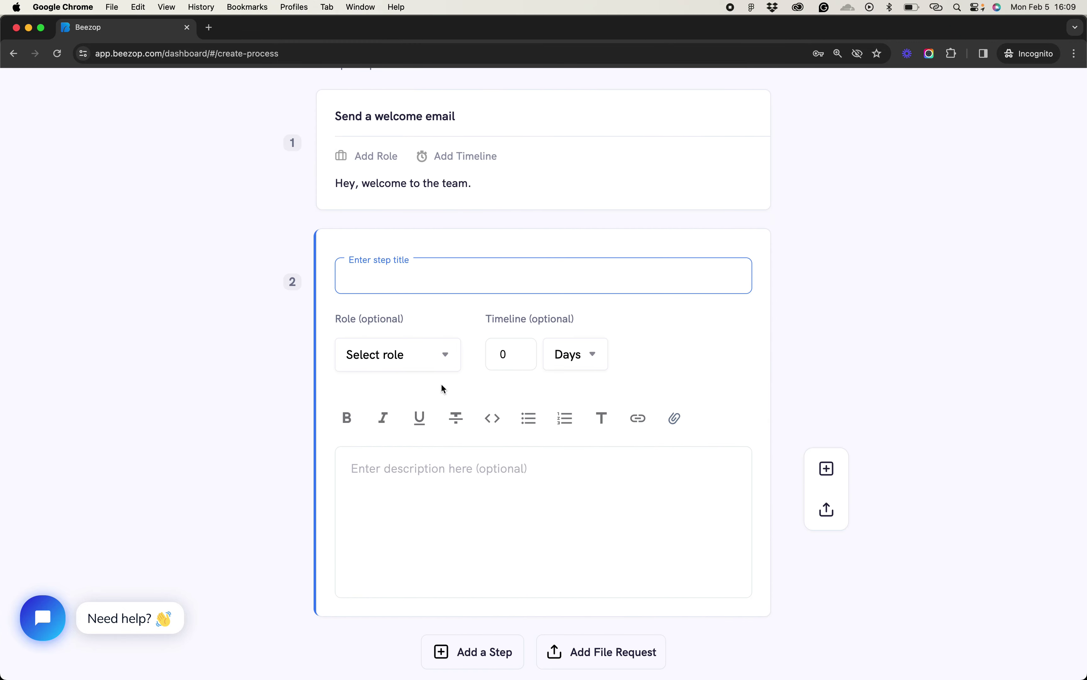
pyautogui.write('Add t o work platforms')
pyautogui.click(457, 486)
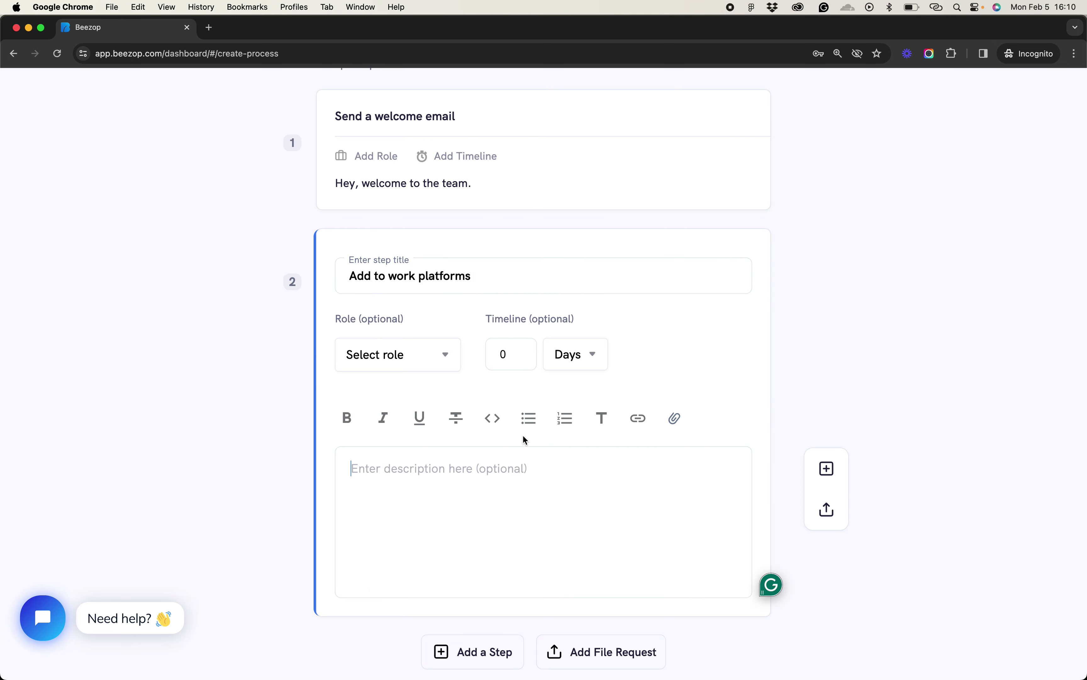
pyautogui.click(528, 420)
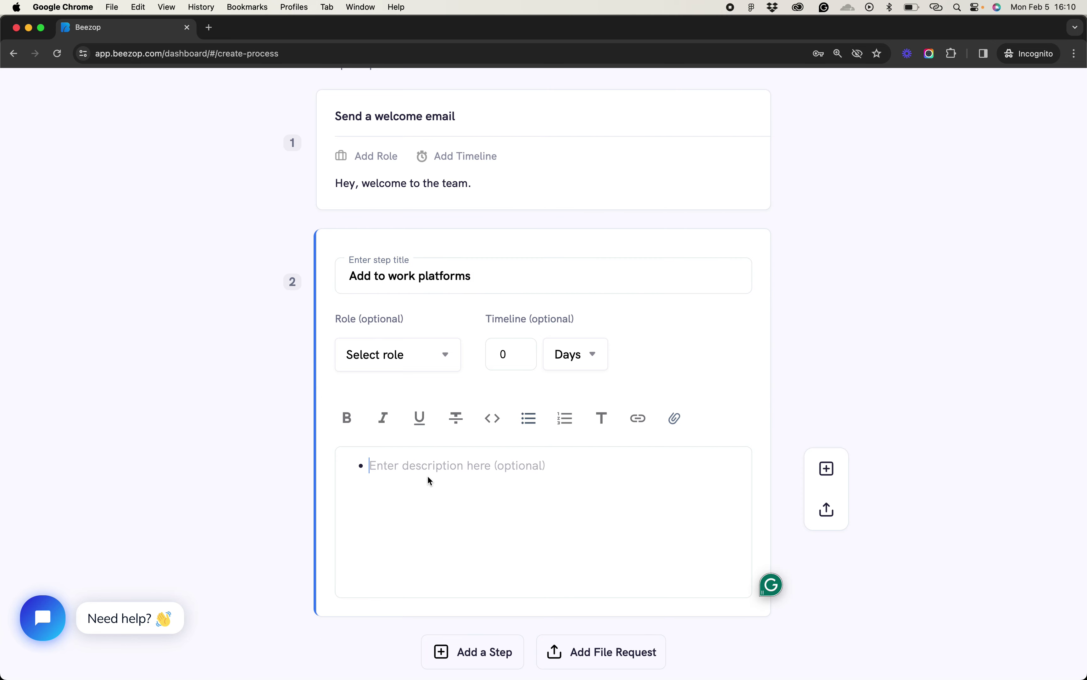
pyautogui.write('Slack ')
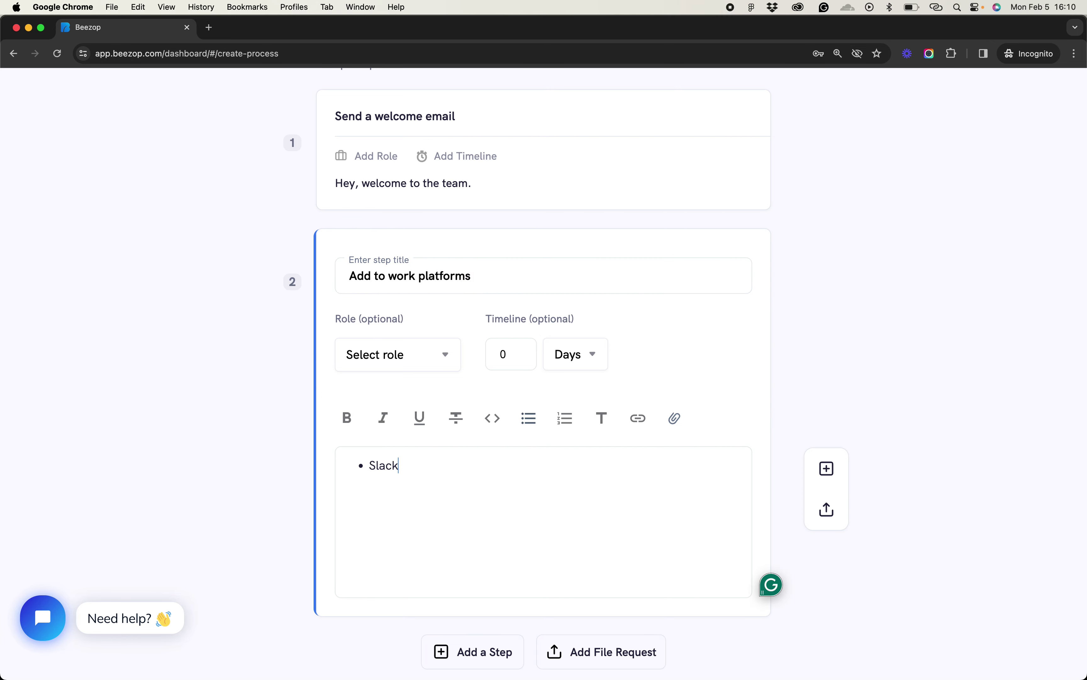
pyautogui.write('Beezop ')
pyautogui.write('Google Su')
pyautogui.write('ite')
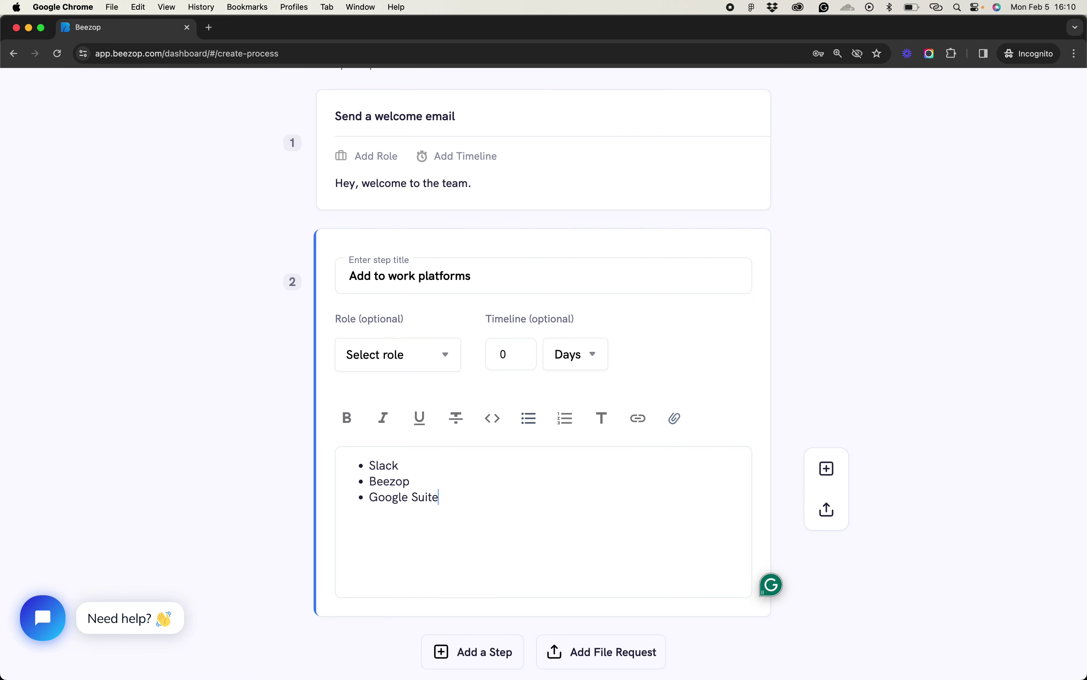
pyautogui.click(920, 330)
pyautogui.scroll(-3, 920, 331)
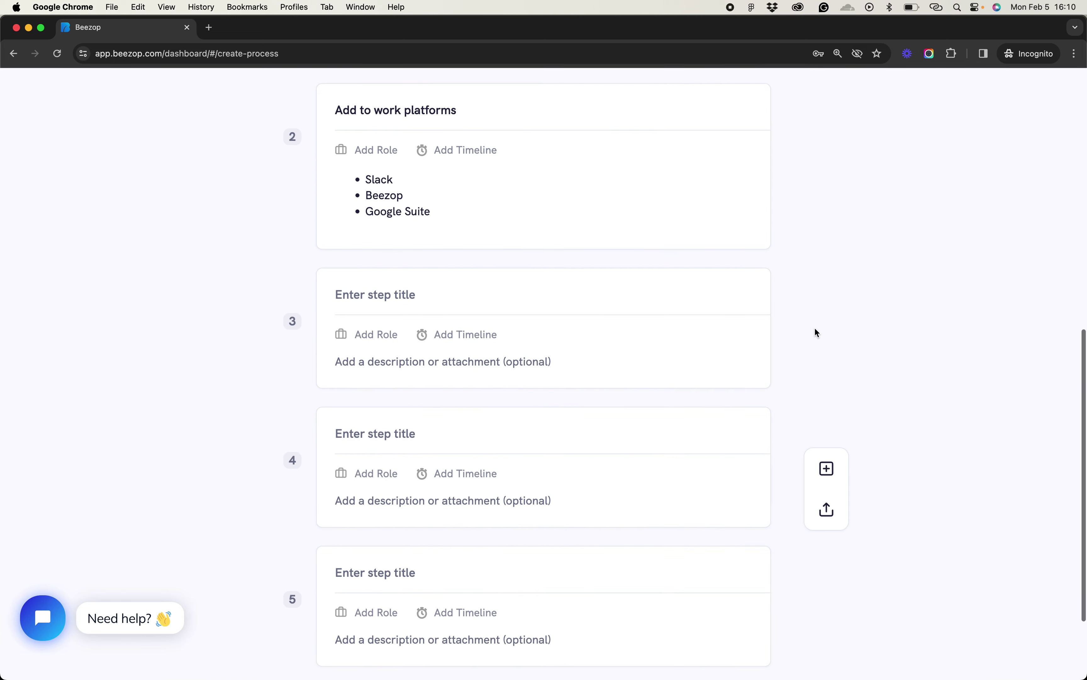
# Title step 3 'Assign a work buddy', described 'This is the person that will help them understand how things work.'
pyautogui.click(427, 297)
pyautogui.write('Assig')
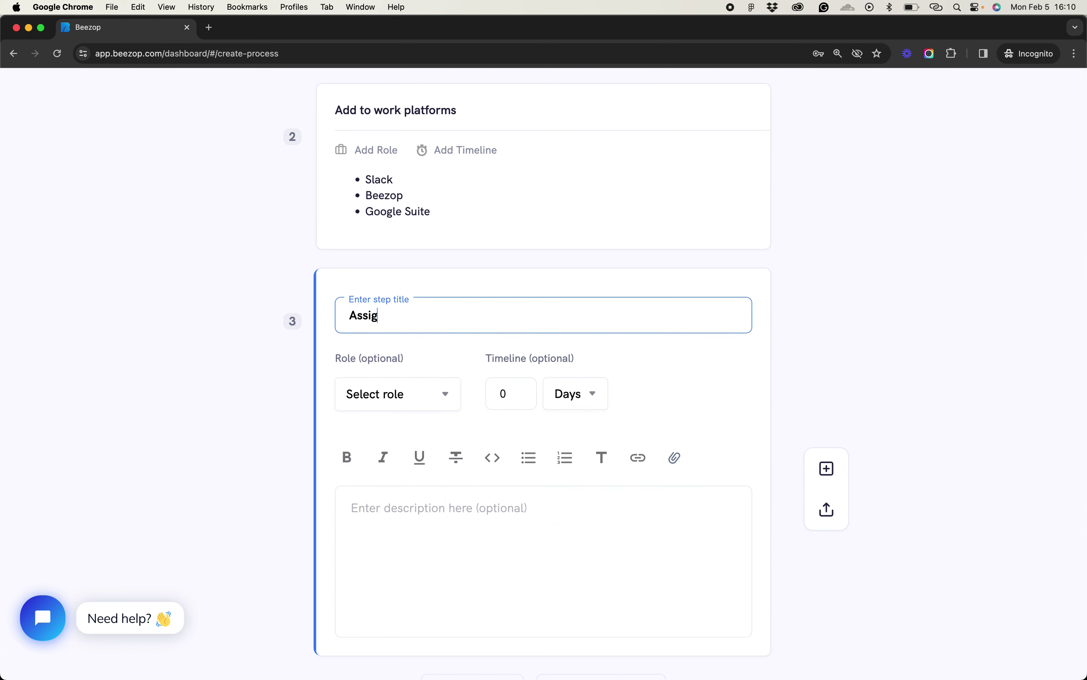
pyautogui.write('n a work boddy')
pyautogui.press('BackSpace')
pyautogui.press('BackSpace')
pyautogui.press('BackSpace')
pyautogui.press('BackSpace')
pyautogui.write('uddy')
pyautogui.click(465, 507)
pyautogui.write('This is')
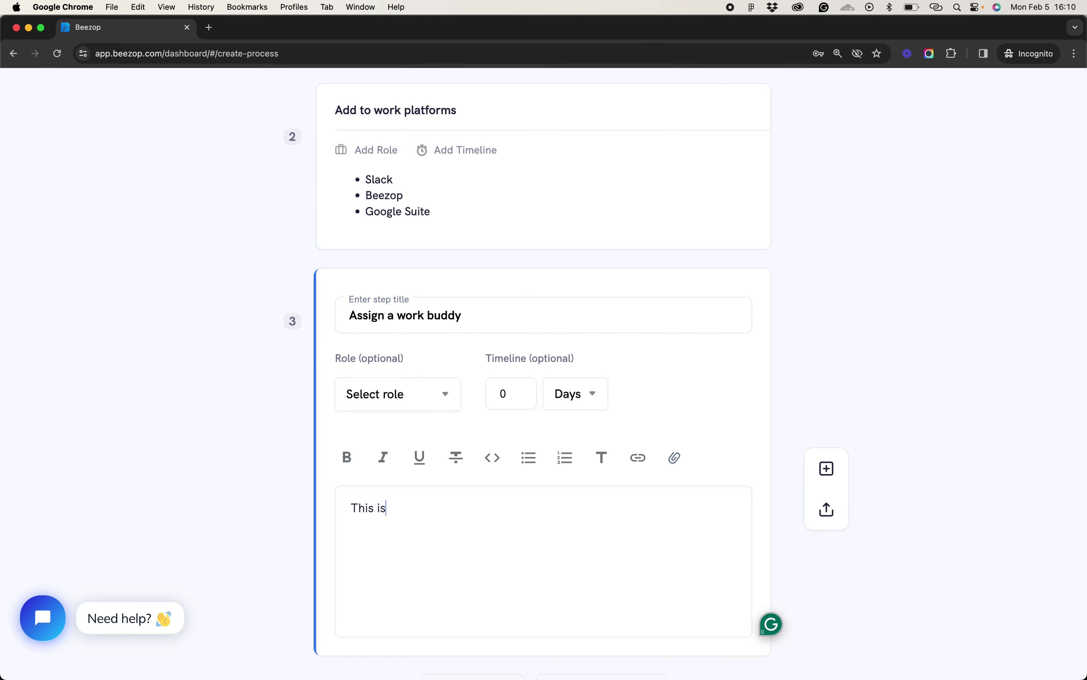
pyautogui.write(' the person that will help ')
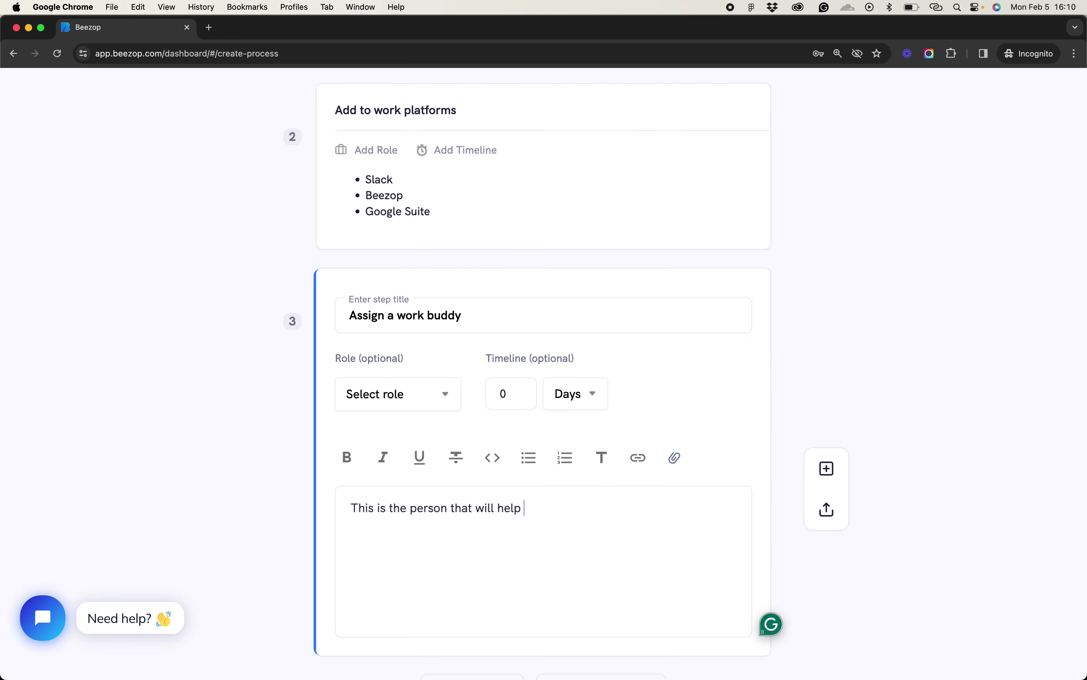
pyautogui.write('them understand how')
pyautogui.press('BackSpace')
pyautogui.press('BackSpace')
pyautogui.write('ow things work.')
pyautogui.click(914, 350)
pyautogui.scroll(-3, 791, 351)
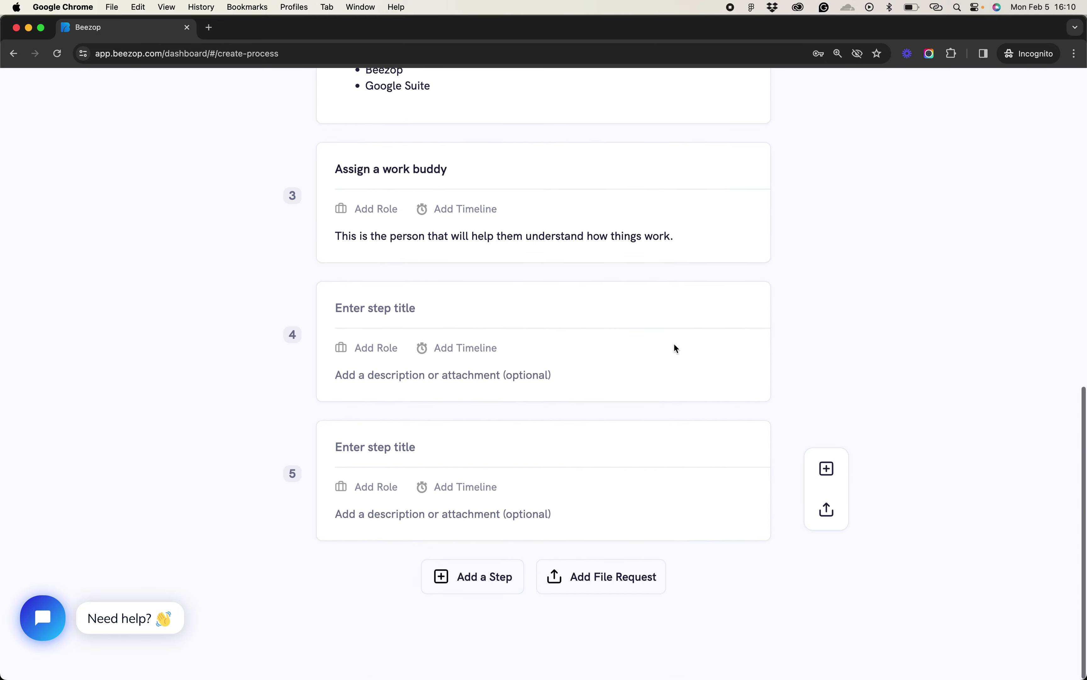
# Title step 4 'Send welcome kit'
pyautogui.click(390, 323)
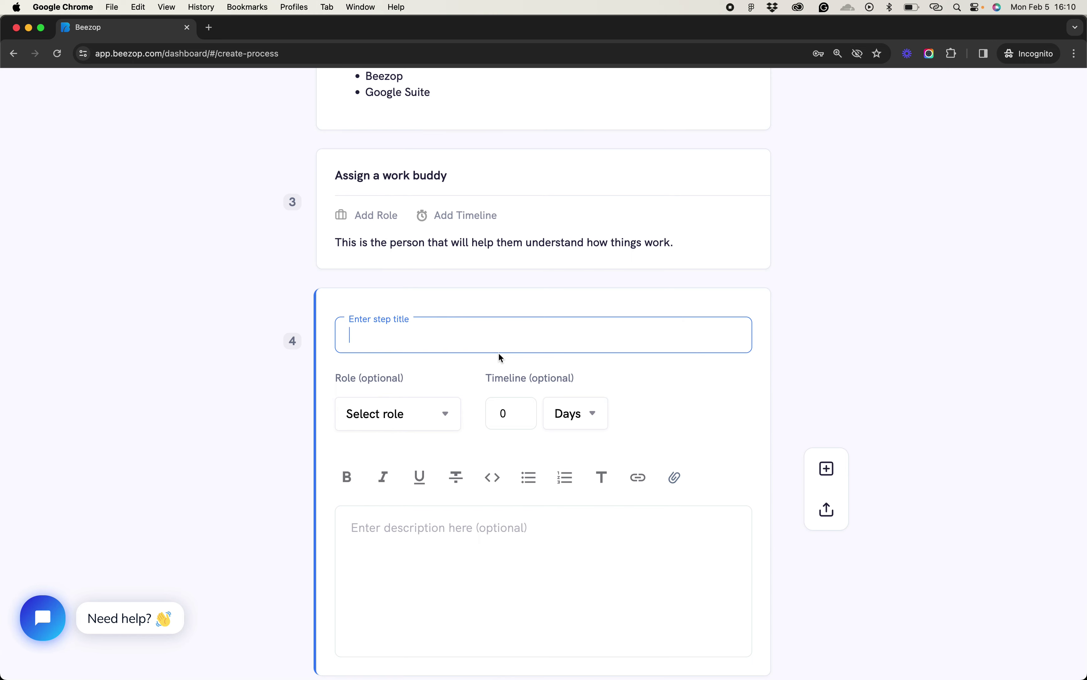
pyautogui.write('Add')
pyautogui.press('super+a')
pyautogui.write('Send welcome')
pyautogui.press('BackSpace')
pyautogui.write('me ki')
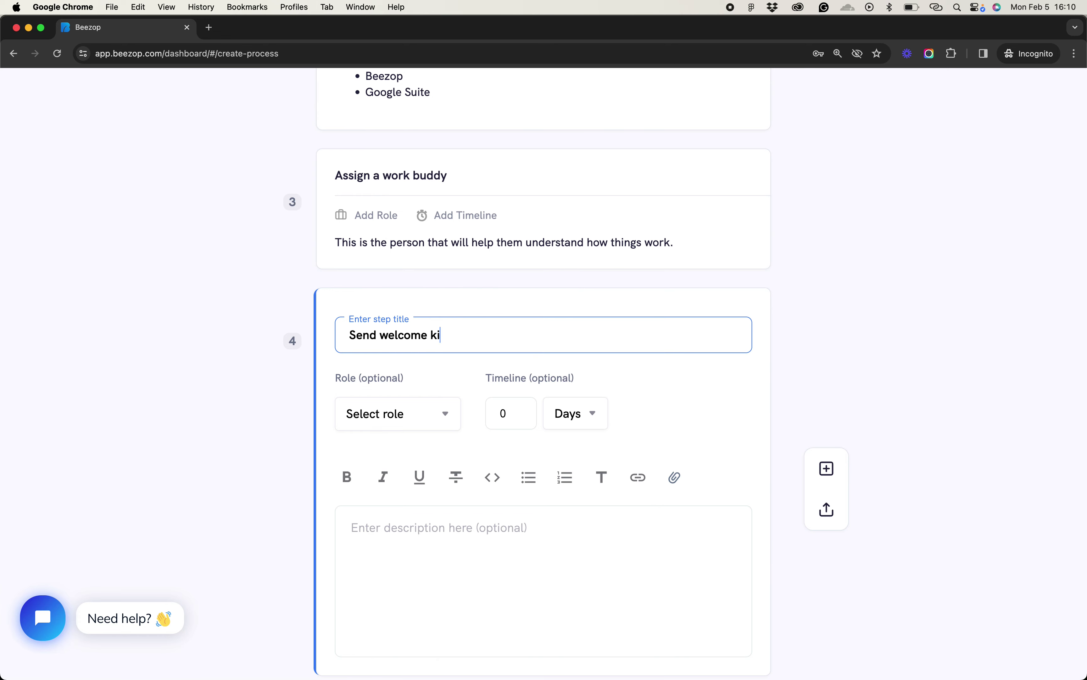
pyautogui.write('t')
pyautogui.scroll(-4, 621, 439)
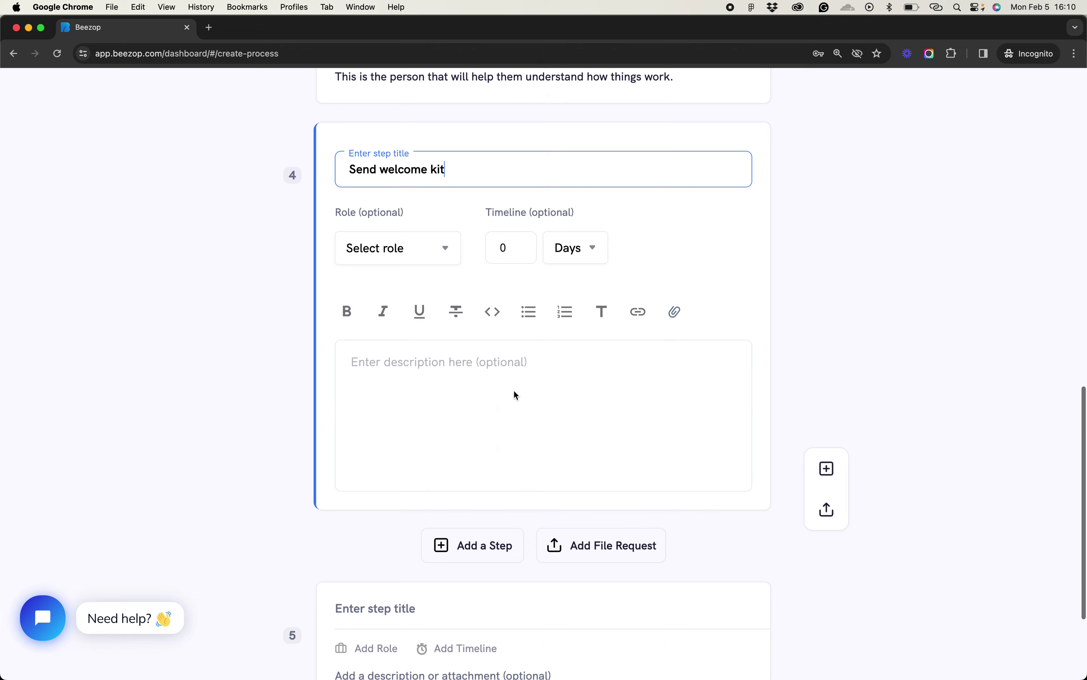
pyautogui.click(826, 341)
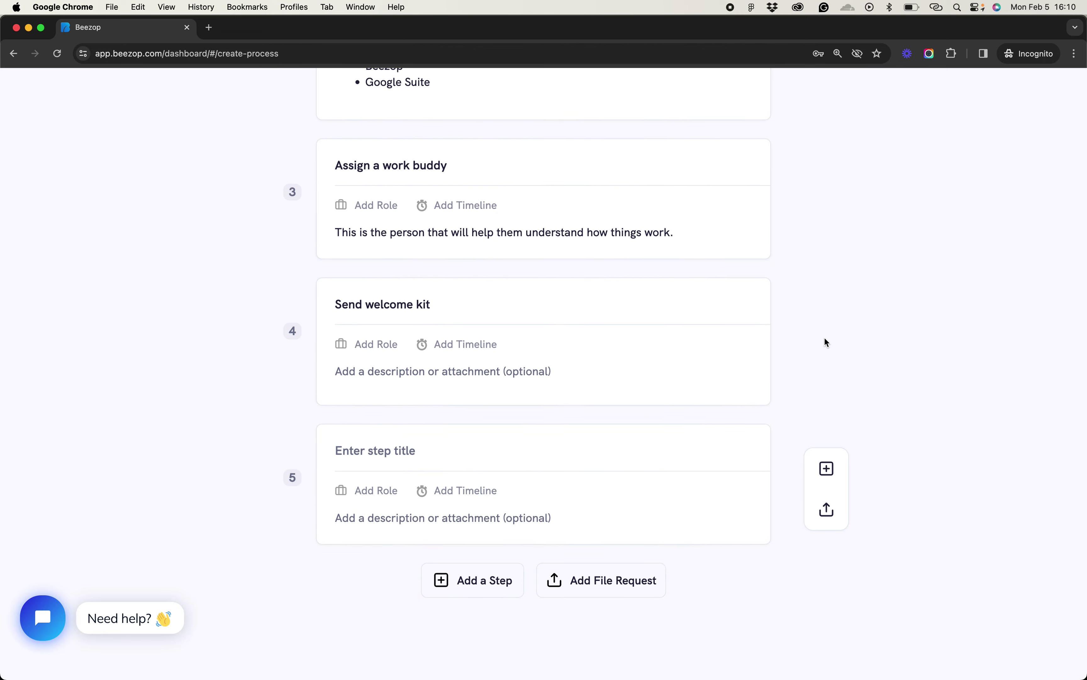
# Delete the empty fifth step, leaving four steps
pyautogui.click(749, 455)
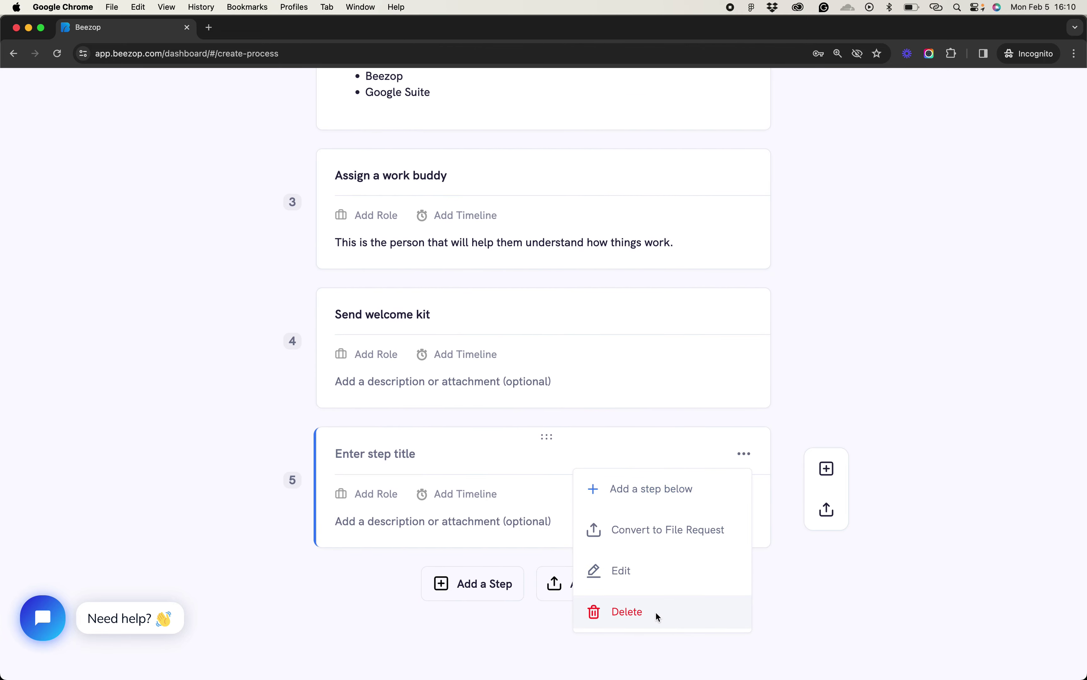
pyautogui.click(655, 614)
pyautogui.click(930, 222)
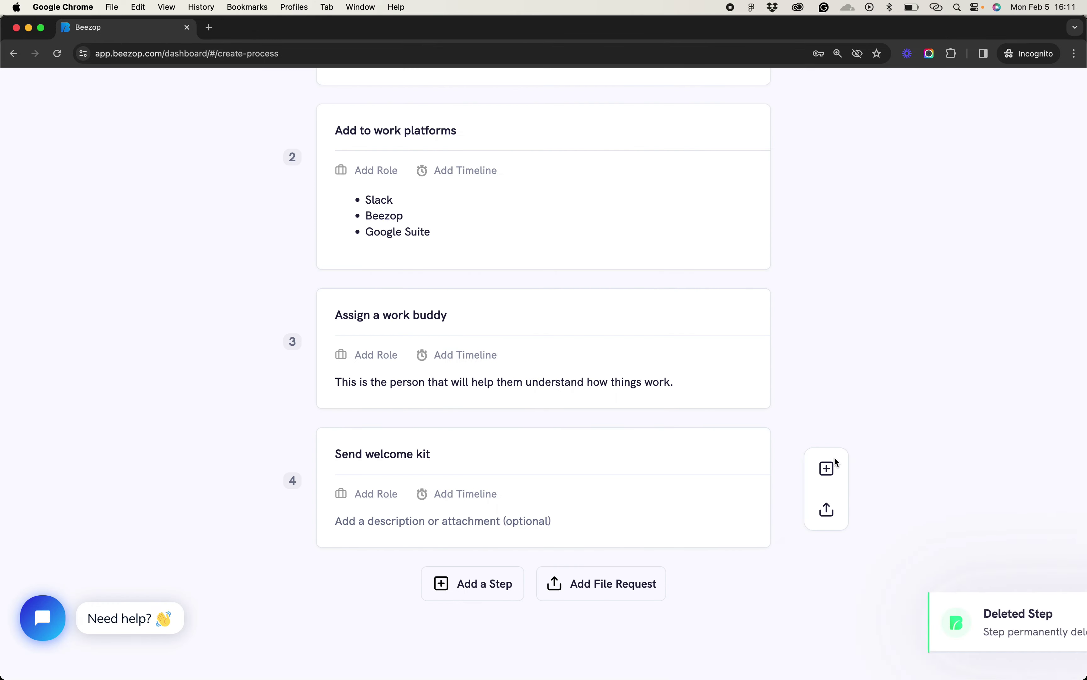
# Publish Employee Onboarding with the Notify my team option left off
pyautogui.scroll(-8, 824, 336)
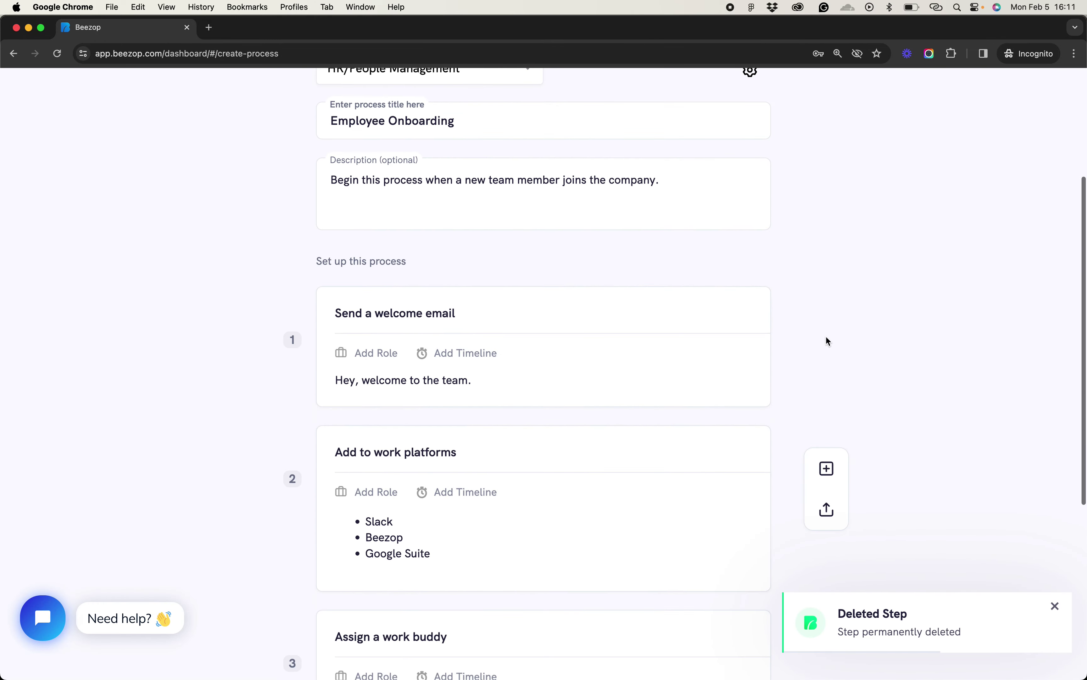
pyautogui.scroll(-2, 691, 290)
pyautogui.scroll(10, 691, 291)
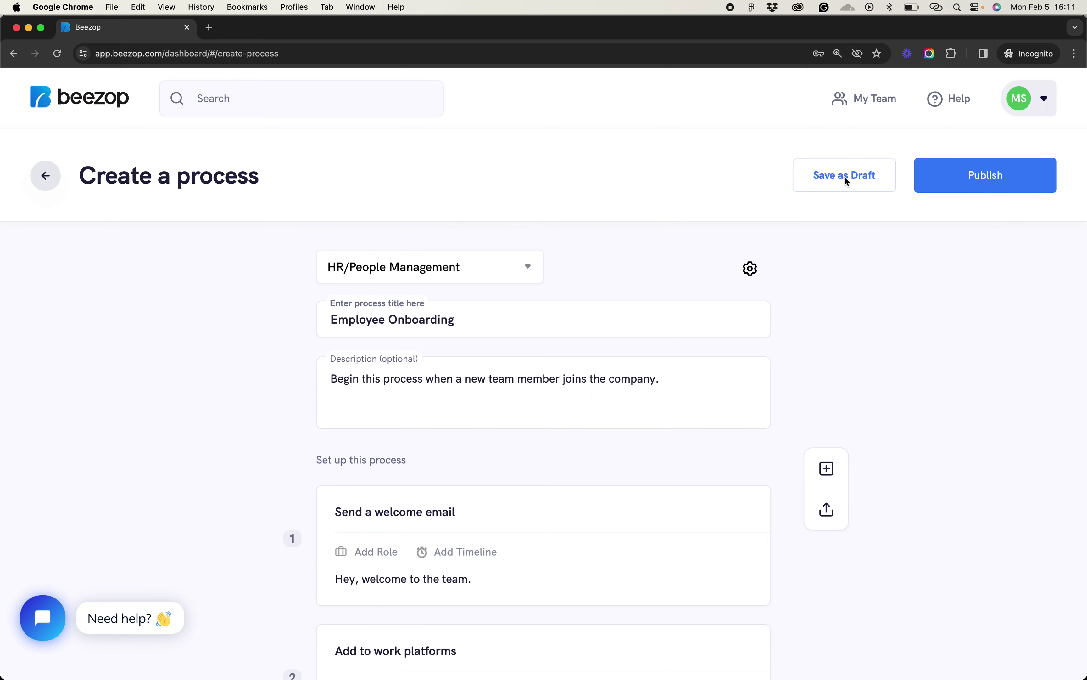
pyautogui.click(996, 181)
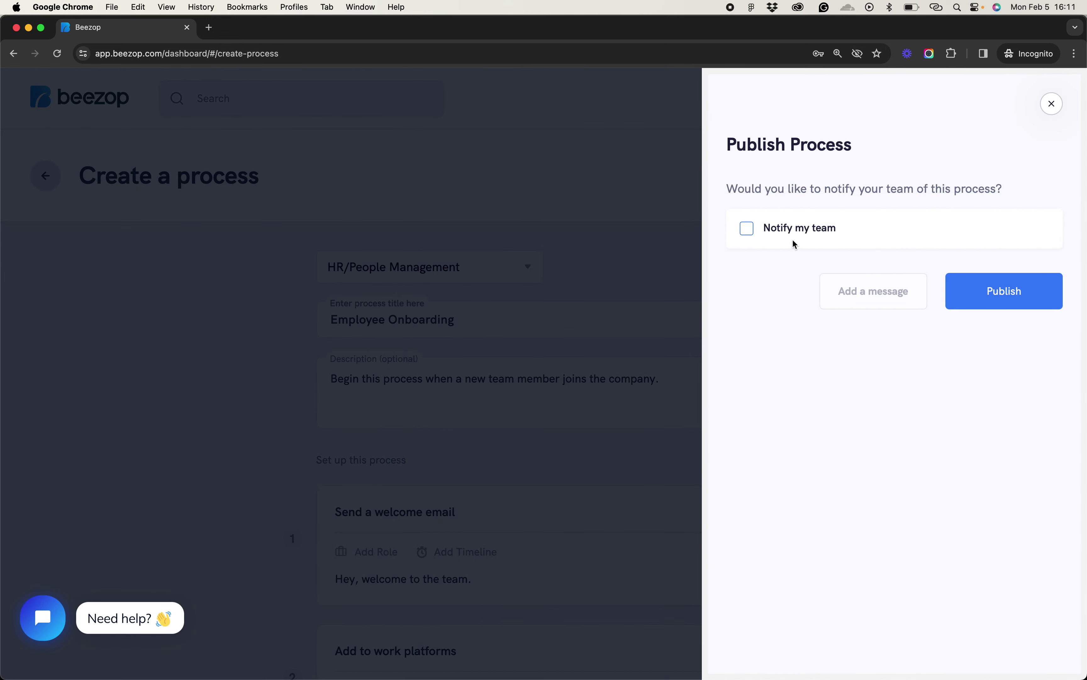
pyautogui.click(785, 231)
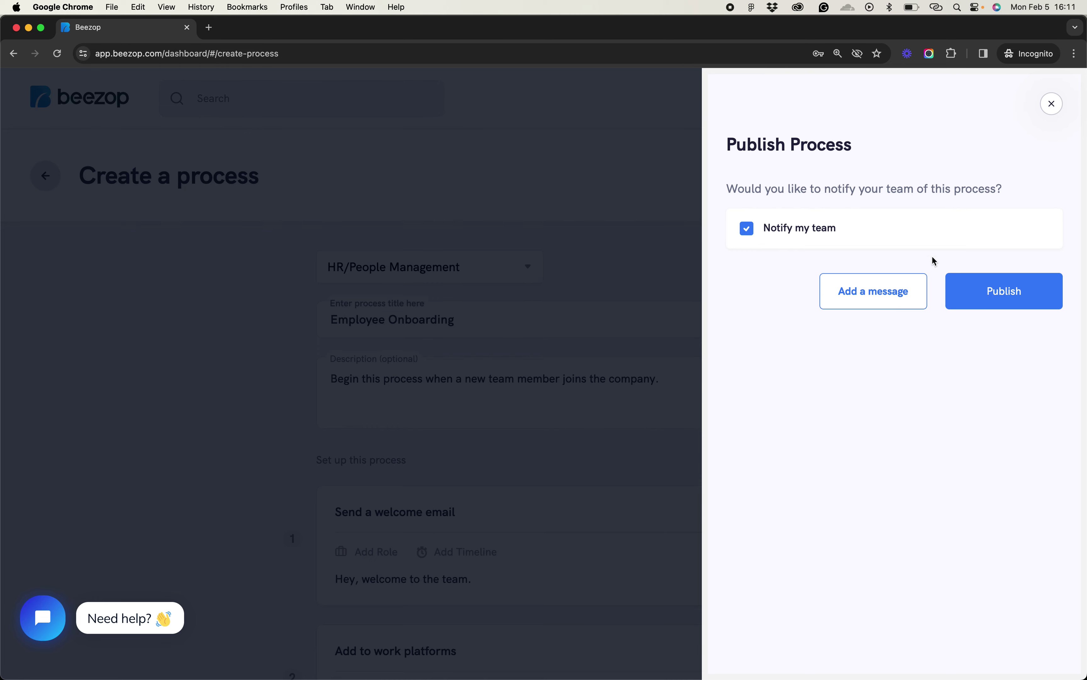
pyautogui.click(812, 227)
pyautogui.click(1015, 294)
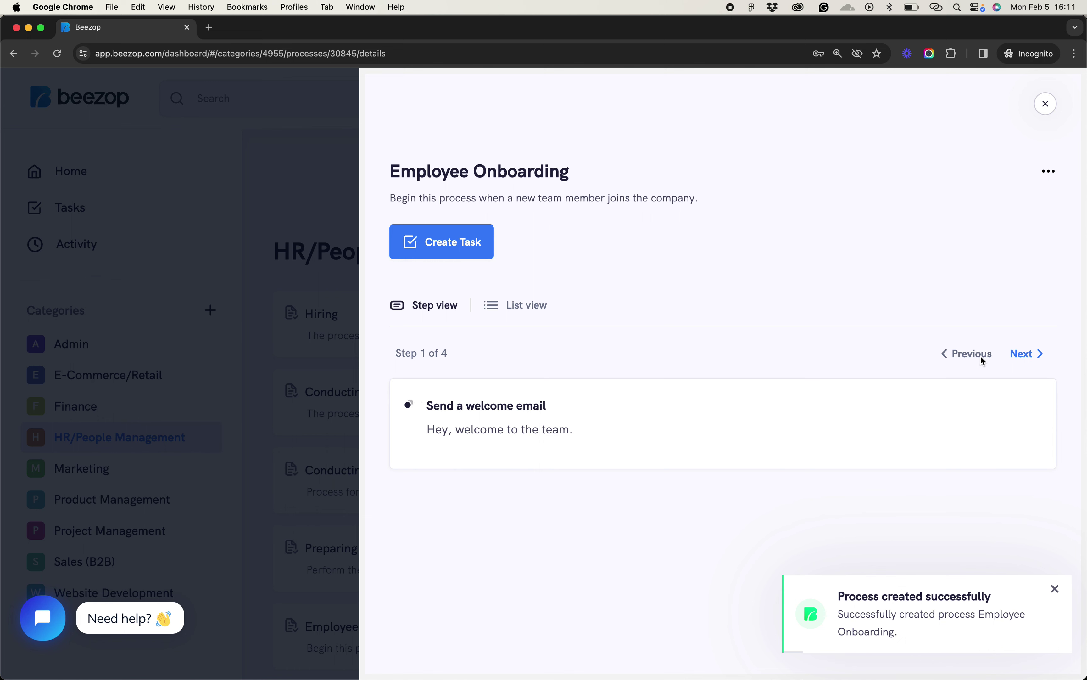
# Page through steps 2–4 (Add to work platforms, Assign a work buddy, Send welcome kit), then close the details
pyautogui.click(1035, 358)
pyautogui.click(1034, 358)
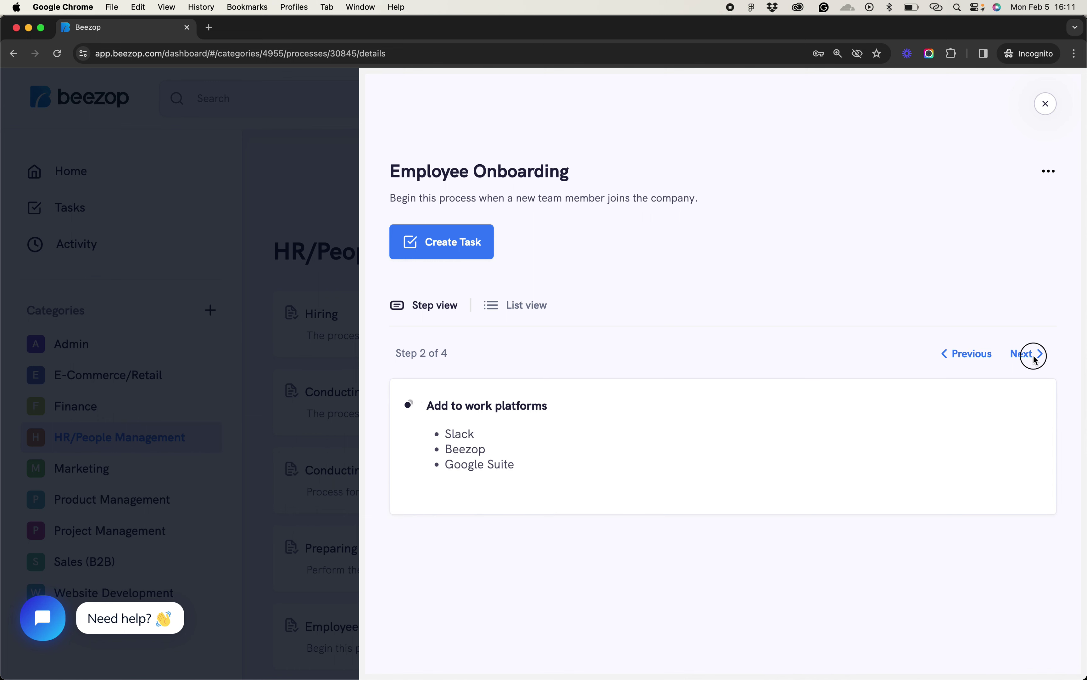
pyautogui.click(1035, 358)
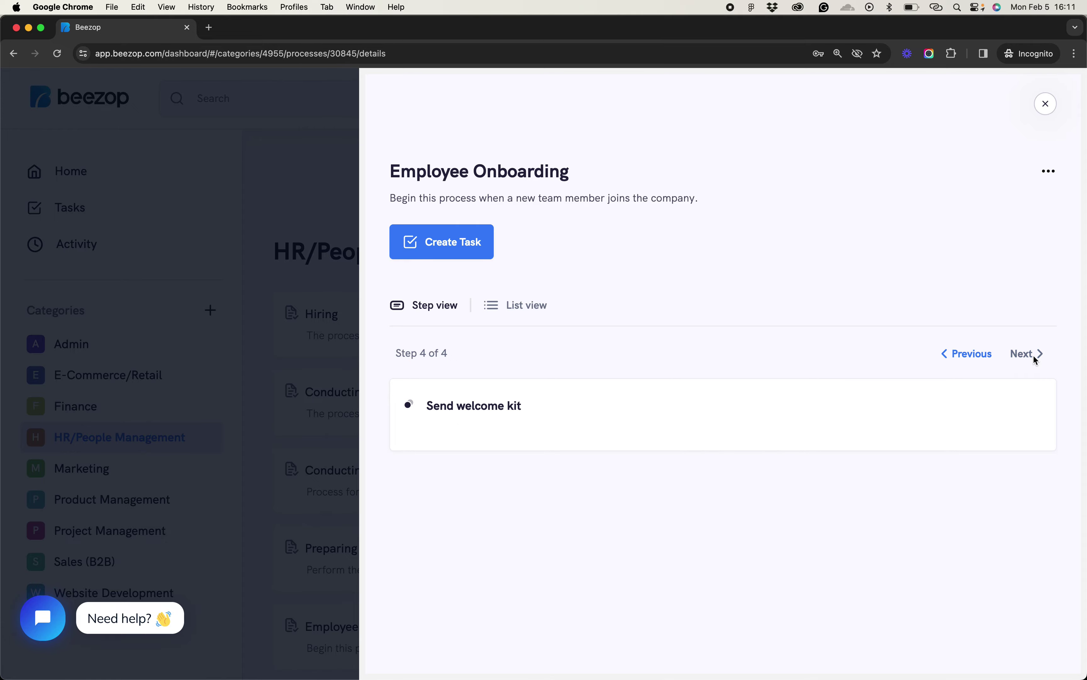
pyautogui.click(1046, 104)
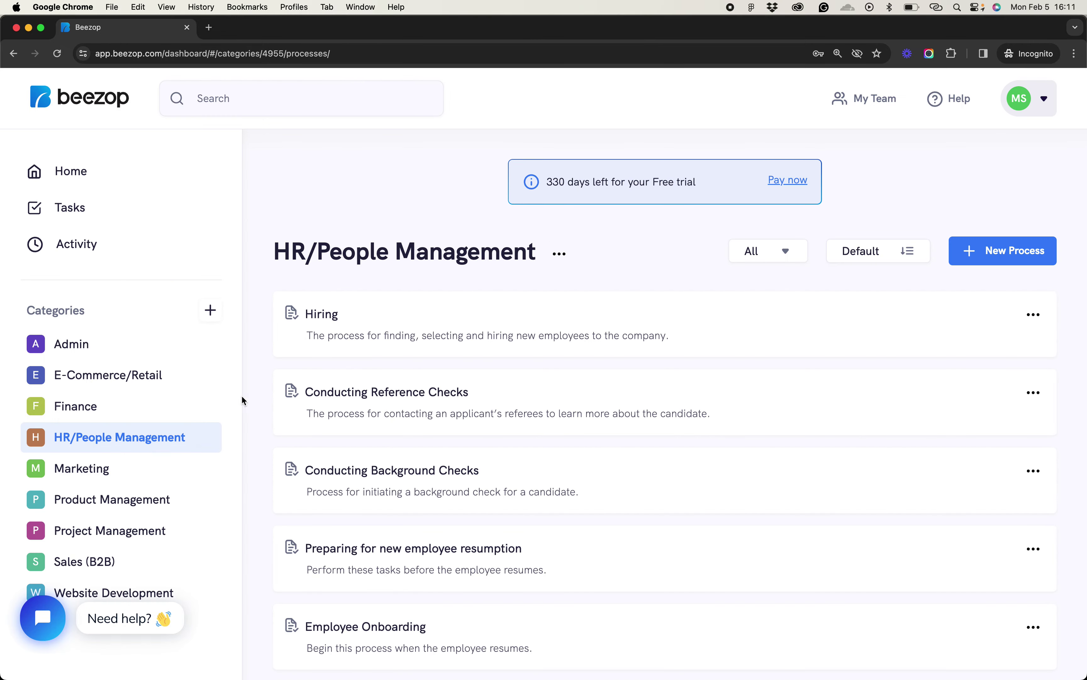
# Drag the newest Employee Onboarding card above Hiring to the top of HR/People Management
pyautogui.scroll(-12, 509, 420)
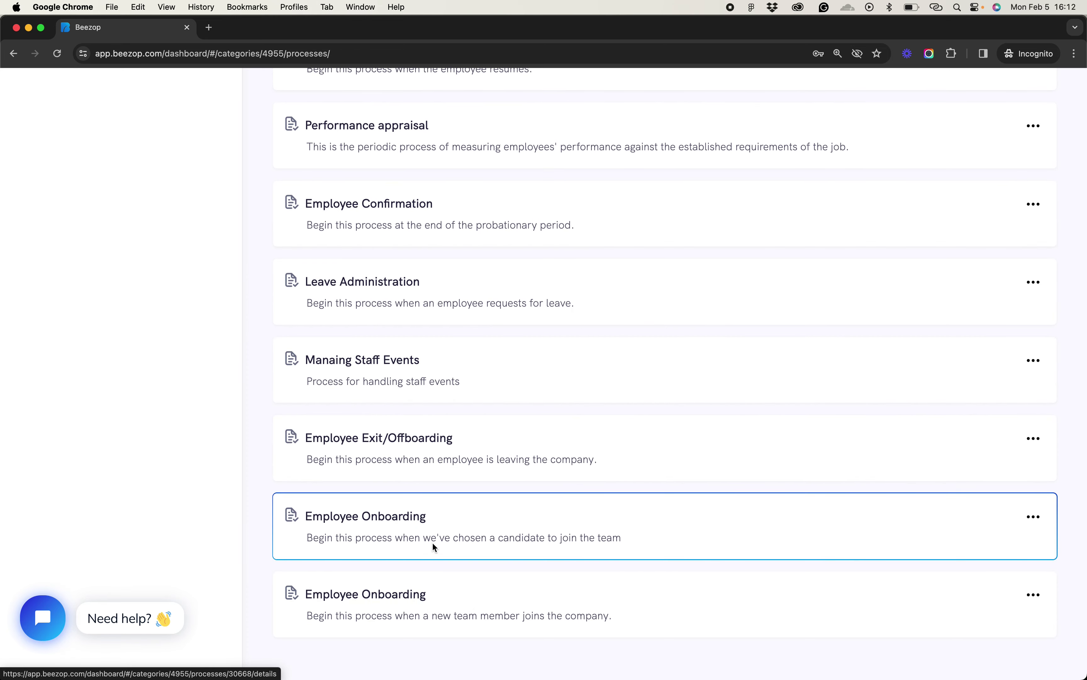
pyautogui.click(437, 597)
pyautogui.moveTo(436, 596); pyautogui.dragTo(469, 135)
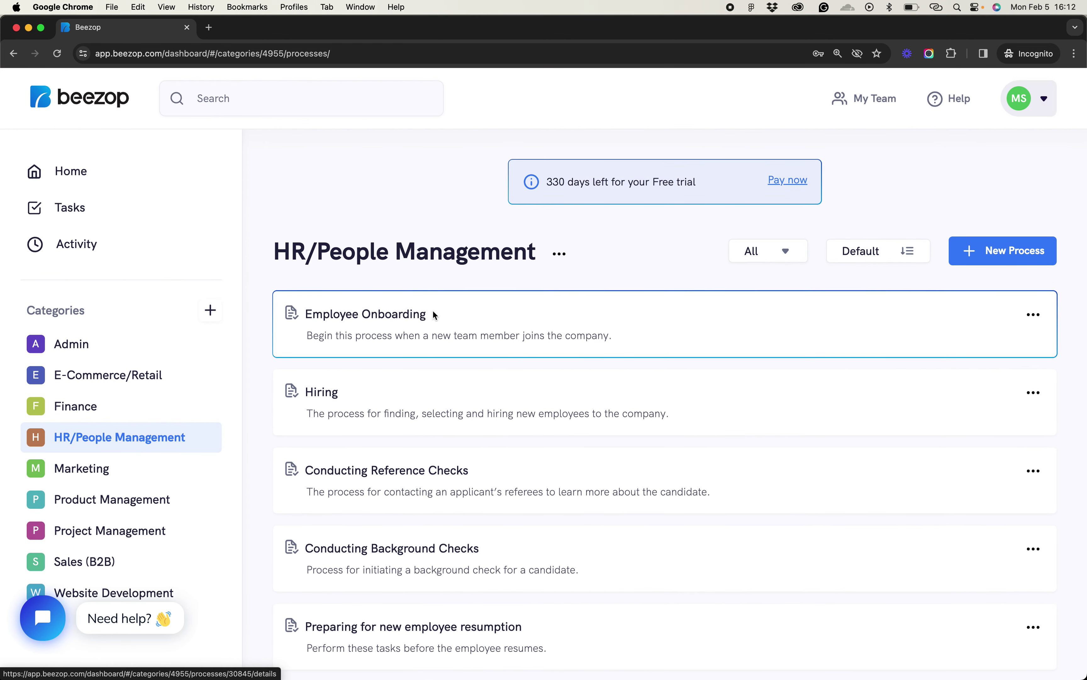
# Pin Employee Onboarding to Home and view it under Pinned on the Home dashboard
pyautogui.click(1029, 315)
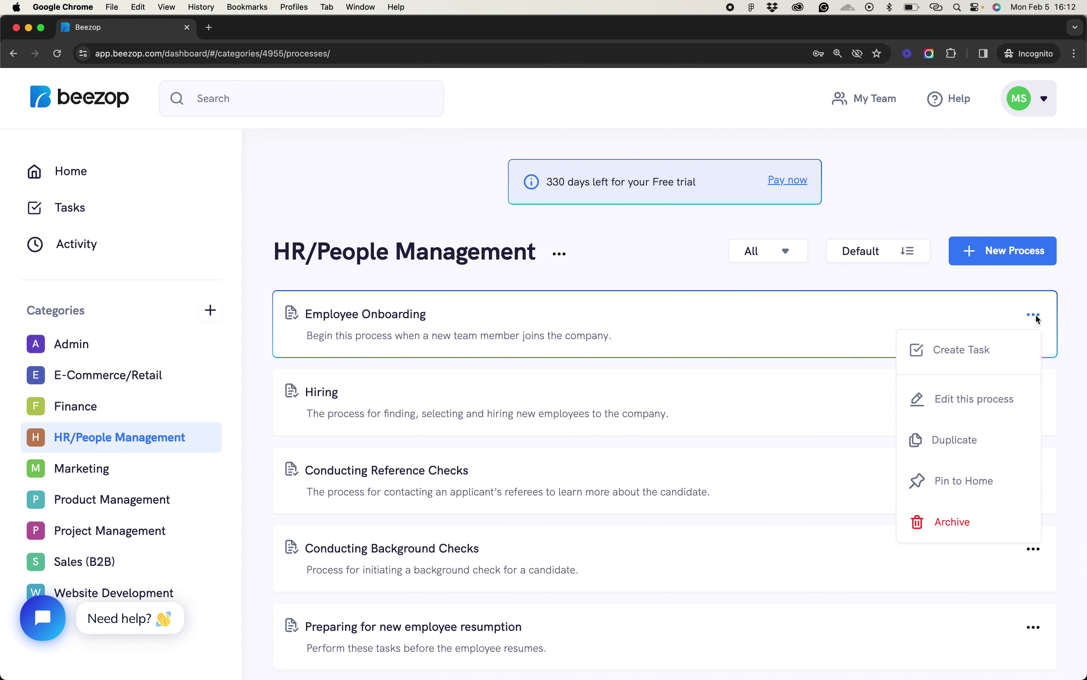
pyautogui.click(971, 479)
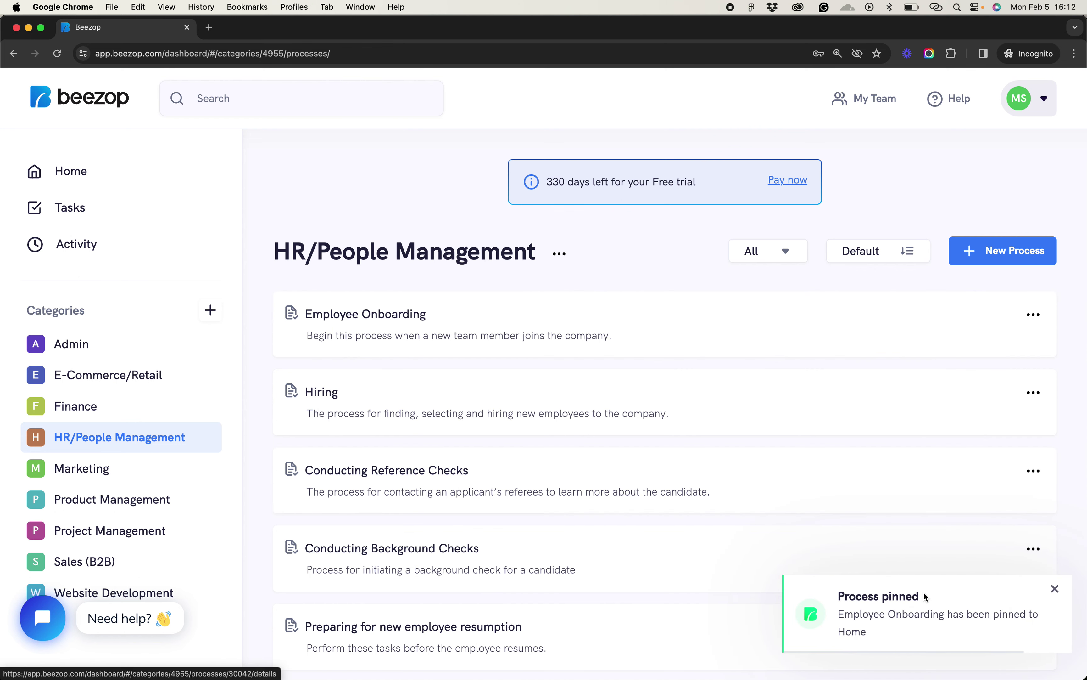
pyautogui.click(101, 177)
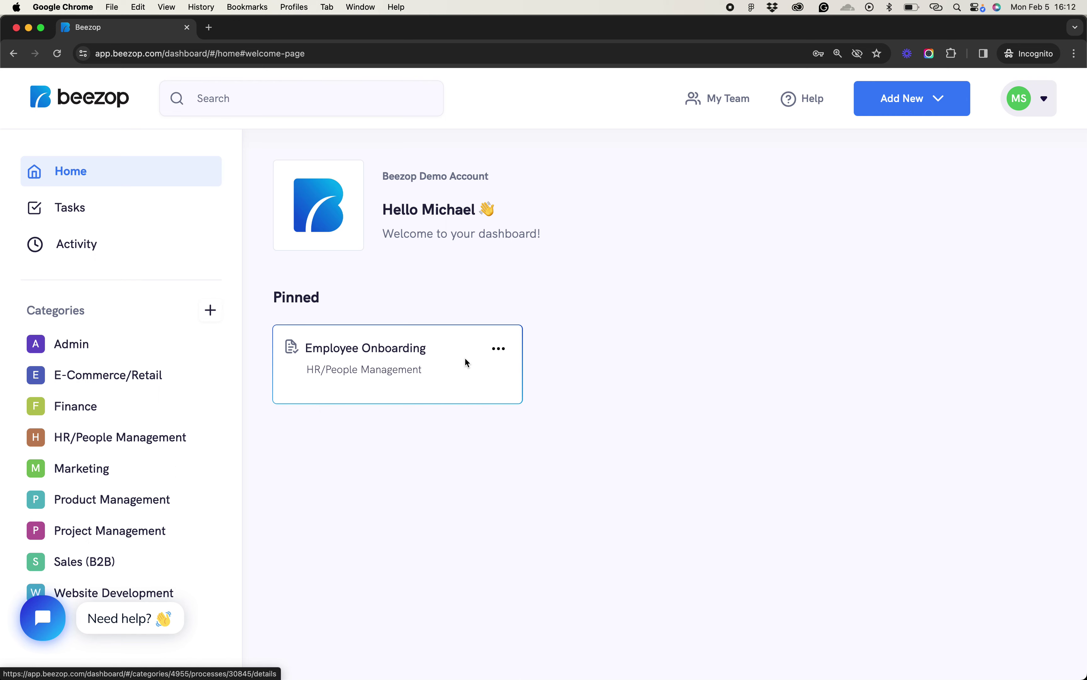
# Choose Edit this process on the pinned Employee Onboarding card and look over the Update process page
pyautogui.click(499, 349)
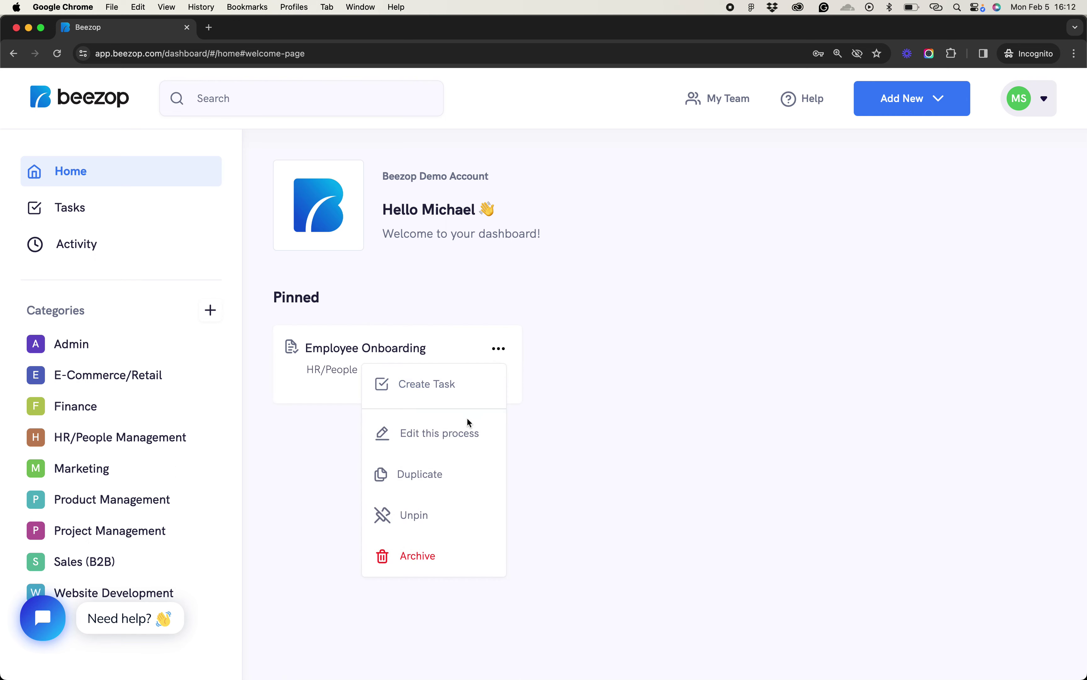
pyautogui.click(441, 445)
pyautogui.scroll(-8, 535, 490)
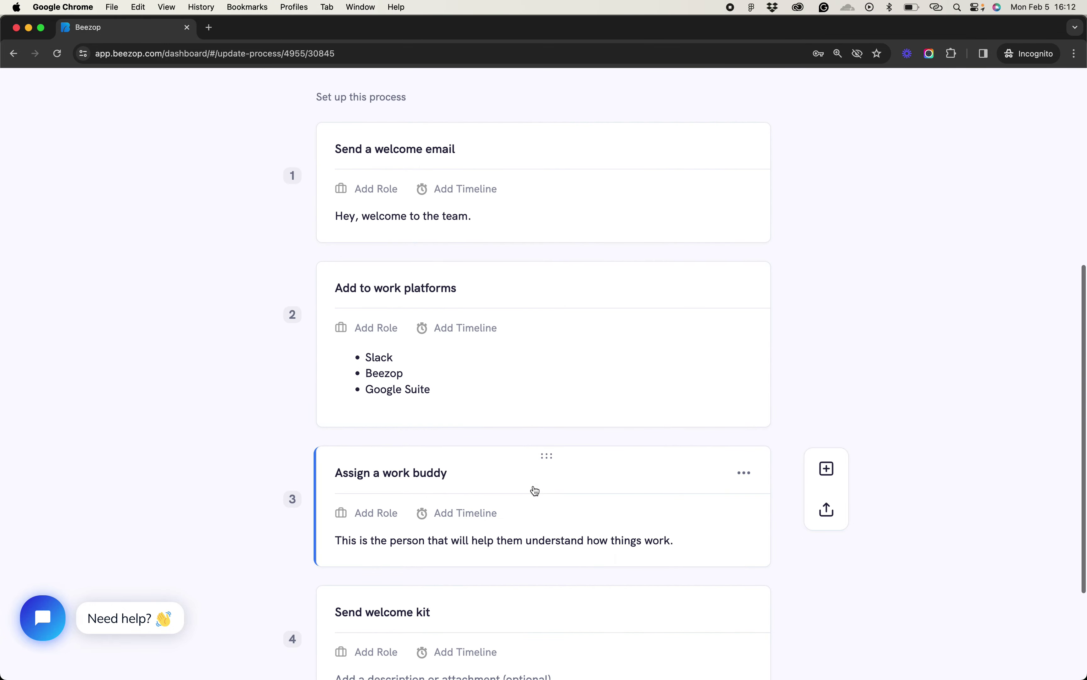
pyautogui.scroll(-1, 468, 495)
pyautogui.scroll(2, 464, 229)
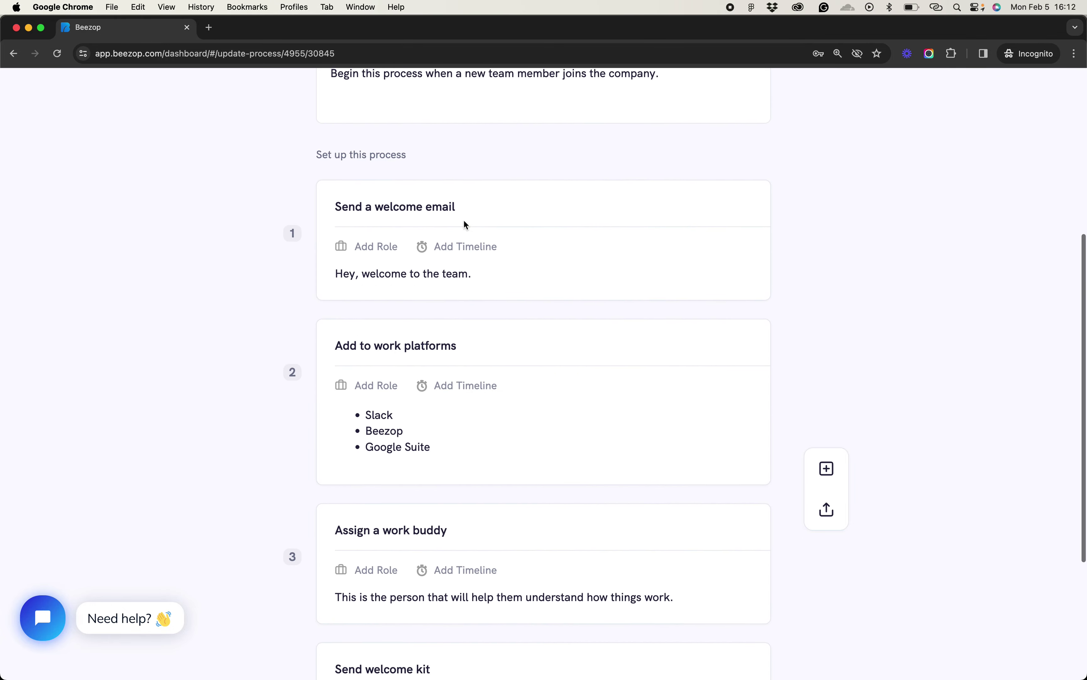
pyautogui.scroll(-4, 487, 555)
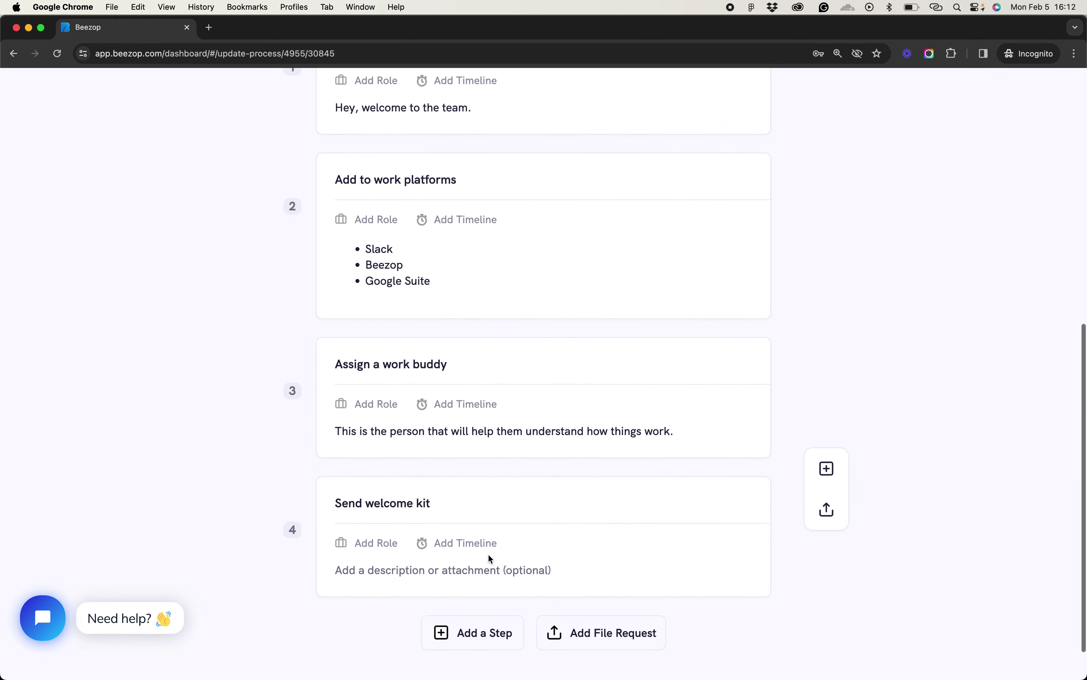
pyautogui.scroll(15, 476, 525)
# Expand the Send a welcome email step, try attaching a file, cancel, and collapse it
pyautogui.click(464, 582)
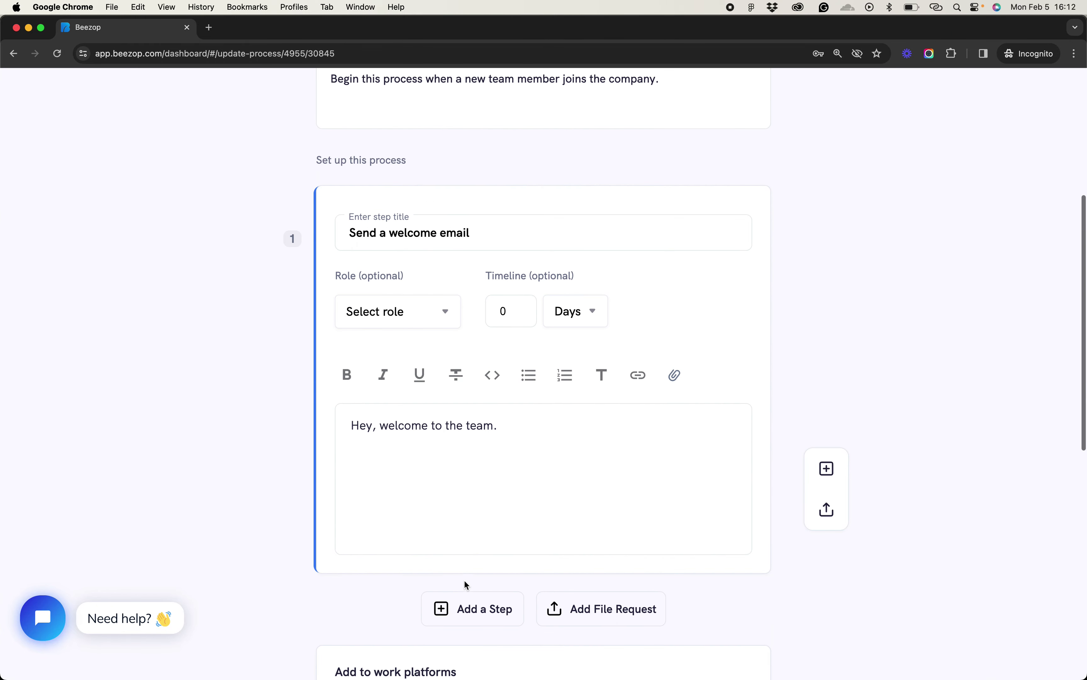
pyautogui.click(676, 374)
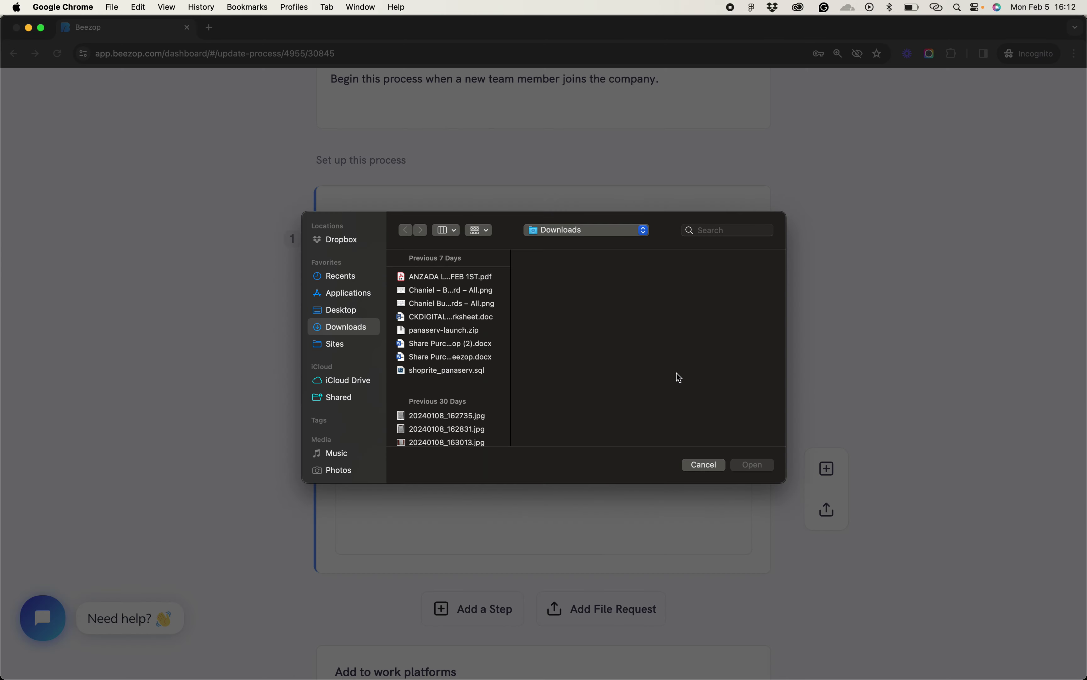
pyautogui.click(700, 465)
pyautogui.scroll(5, 463, 398)
pyautogui.click(476, 374)
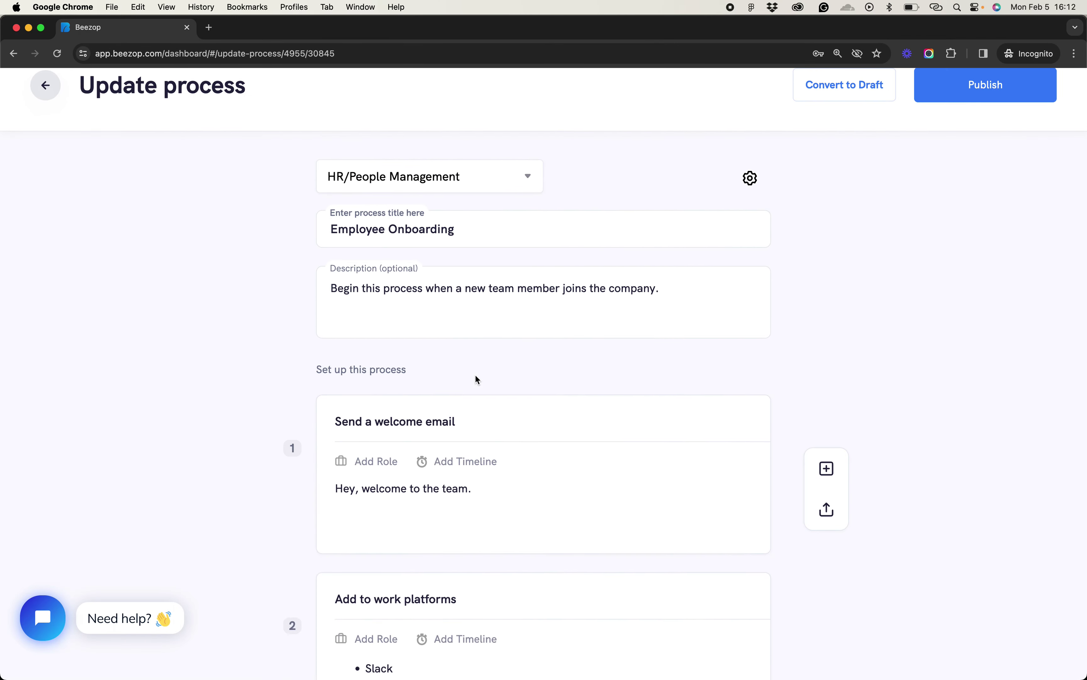
# Reopen step 1, check its role list and timeline value without changing them, then close it
pyautogui.scroll(-2, 453, 386)
pyautogui.click(396, 400)
pyautogui.click(403, 457)
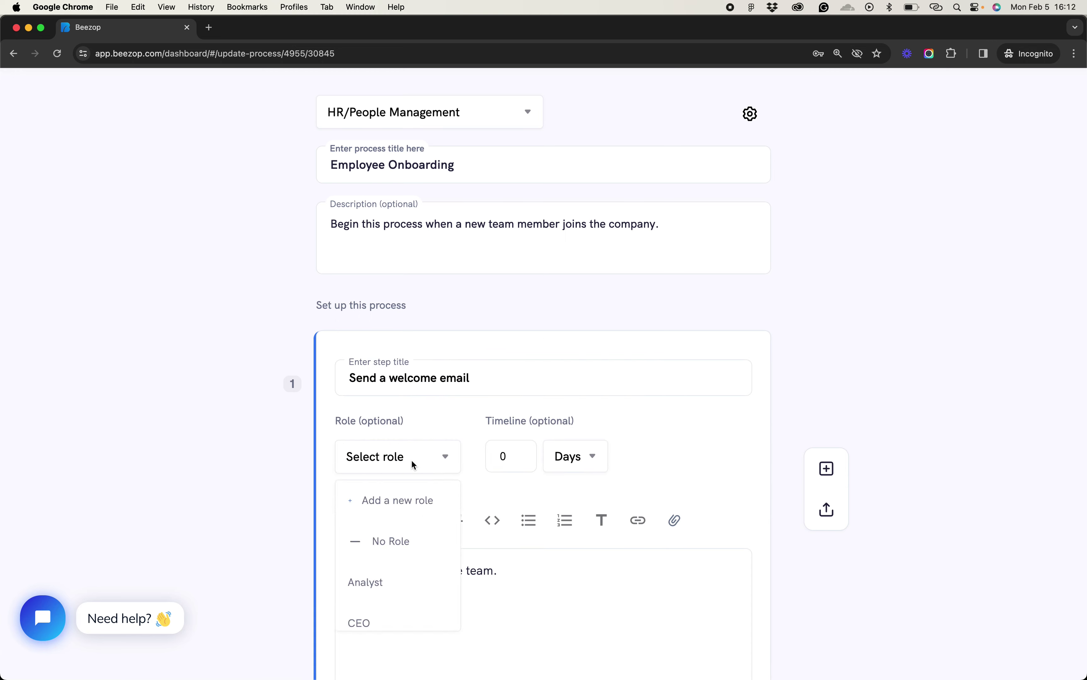
pyautogui.click(413, 461)
pyautogui.doubleClick(505, 461)
pyautogui.click(651, 448)
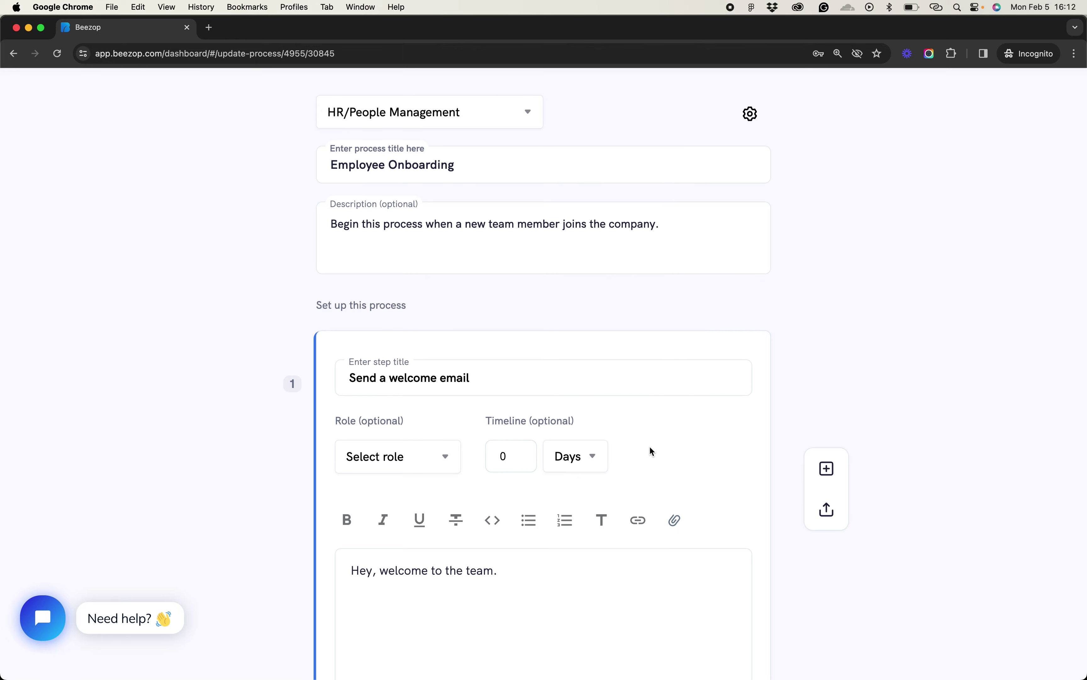
pyautogui.click(825, 374)
pyautogui.scroll(4, 829, 374)
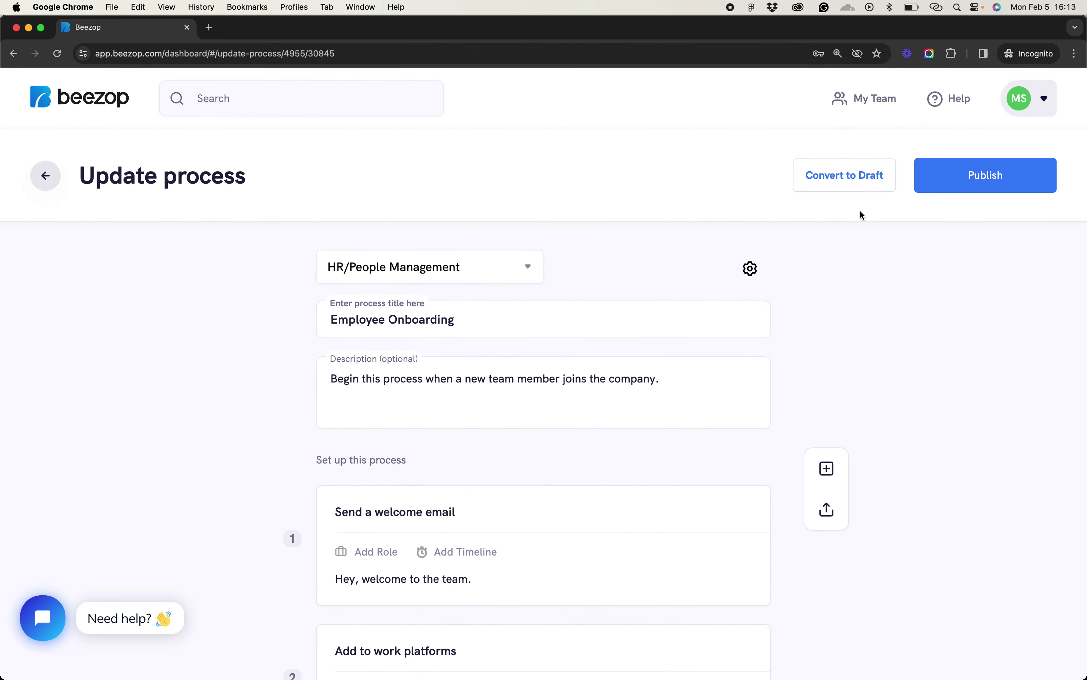
# Begin publishing with Notify my team ticked, then cancel and leave the editor without saving
pyautogui.click(980, 176)
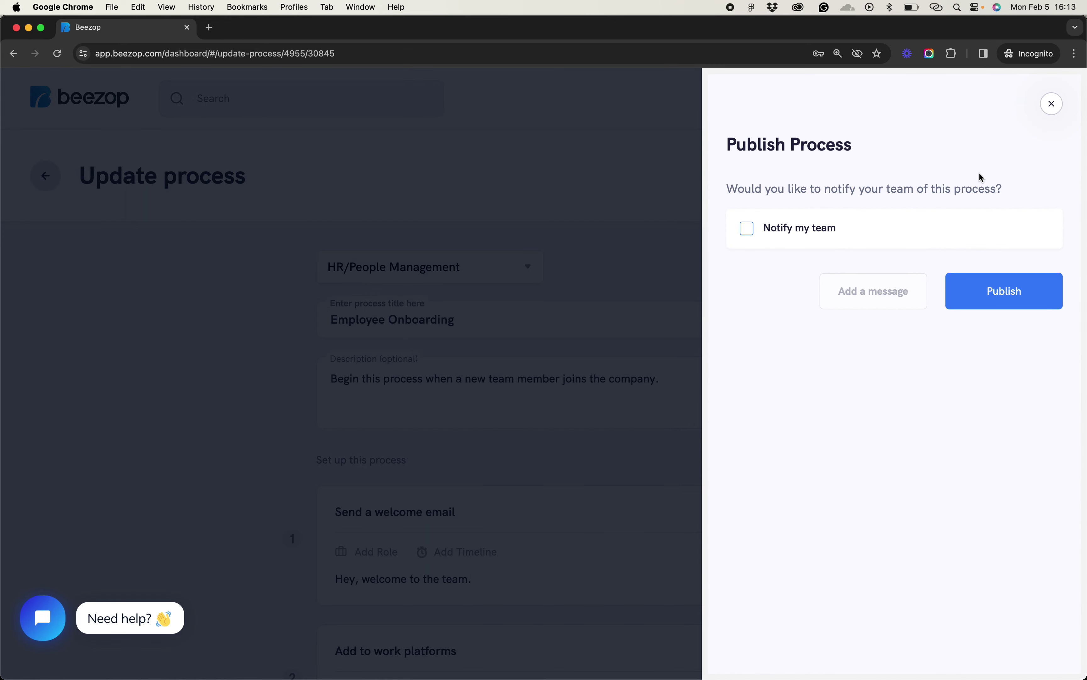
pyautogui.click(841, 230)
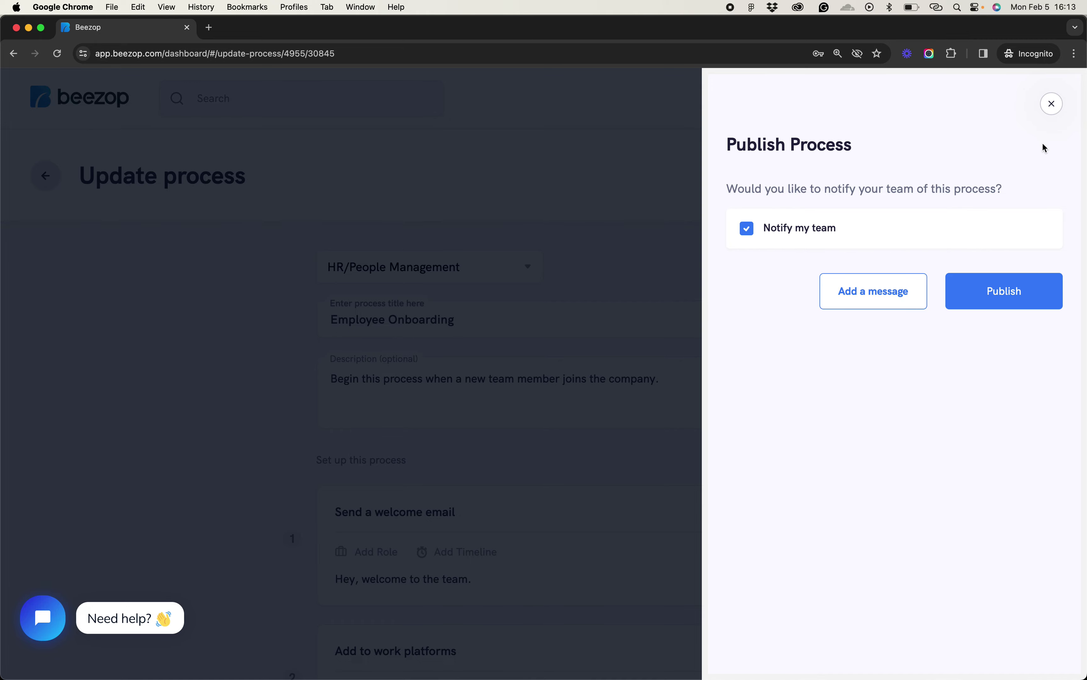
pyautogui.click(1052, 104)
pyautogui.click(43, 175)
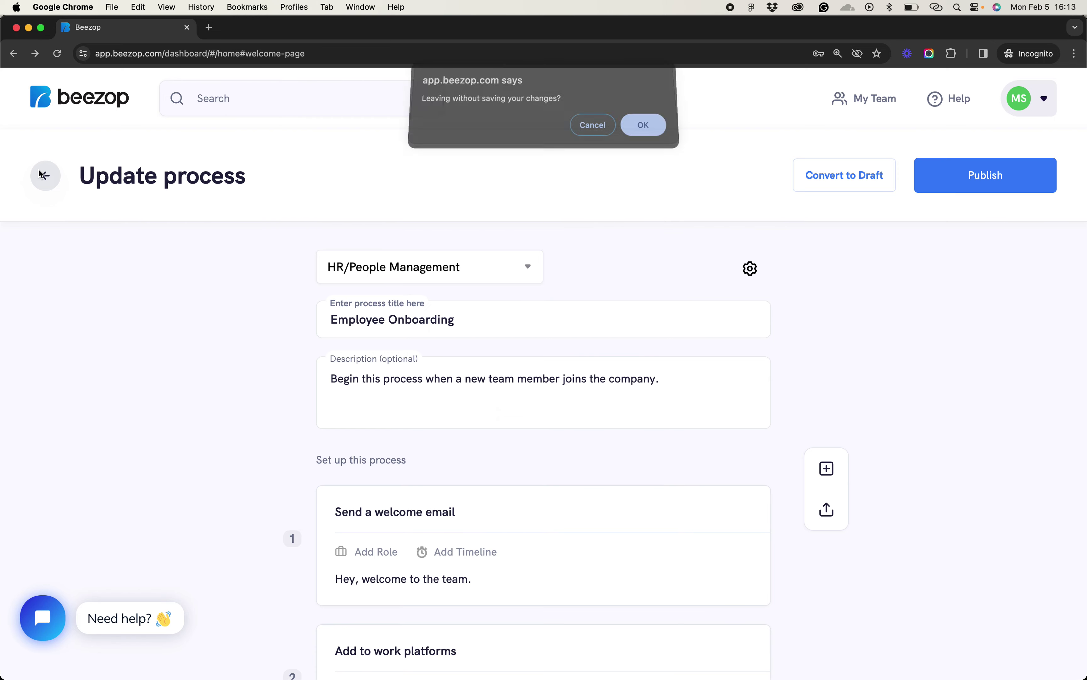
pyautogui.click(657, 135)
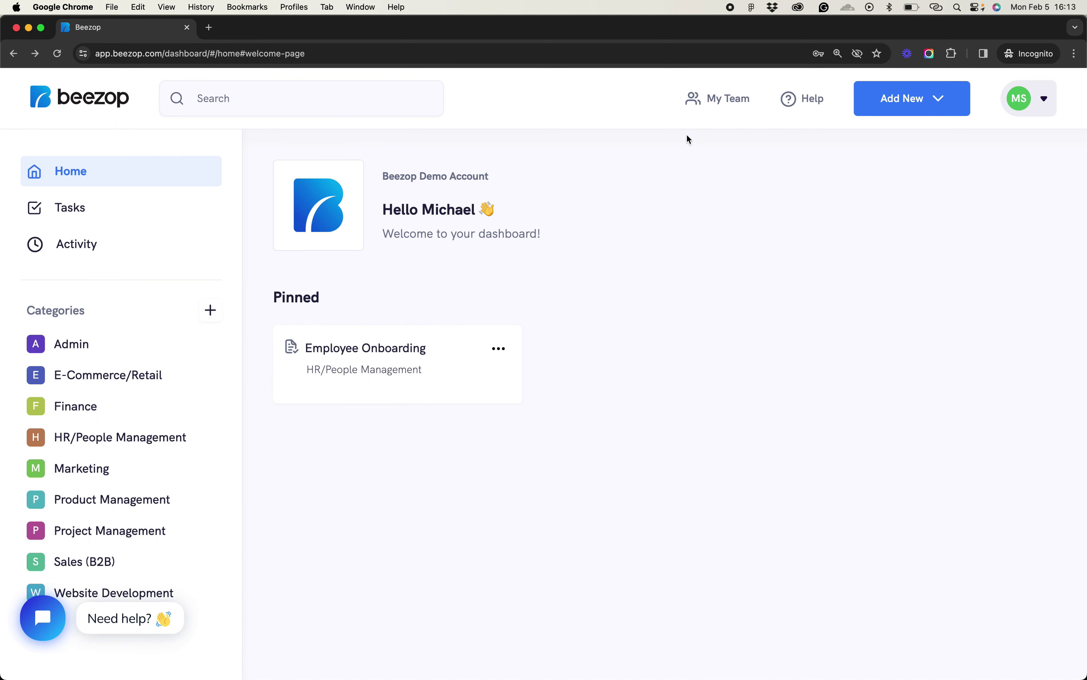
# Go to My Team > Manage Team and start adding someone on the Team Members page
pyautogui.click(707, 101)
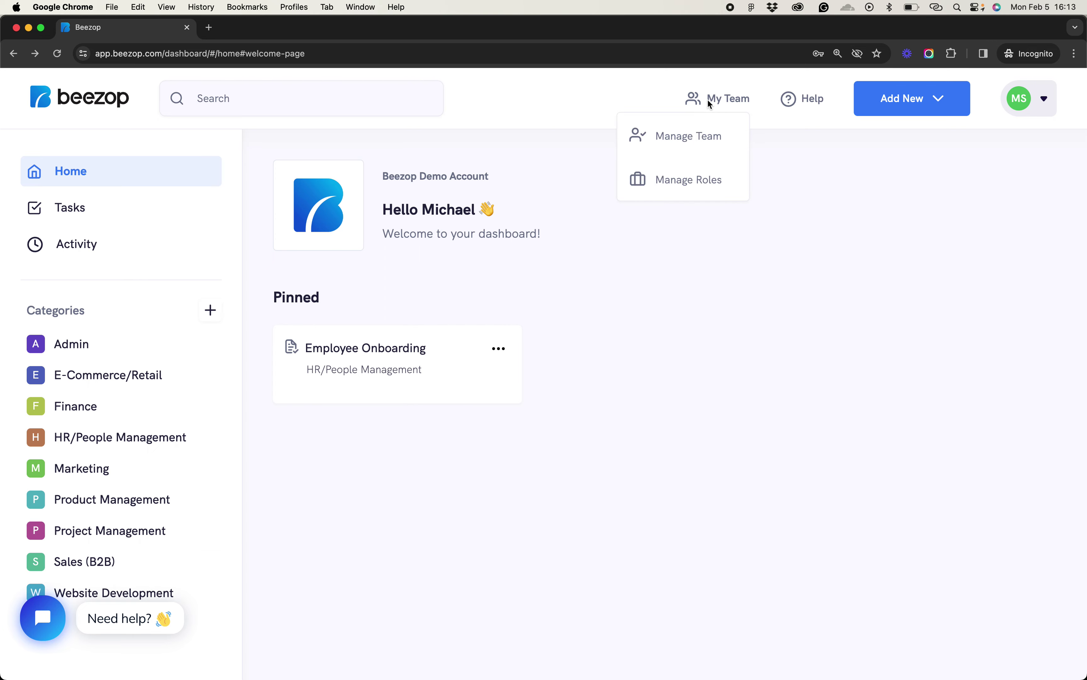
pyautogui.click(721, 135)
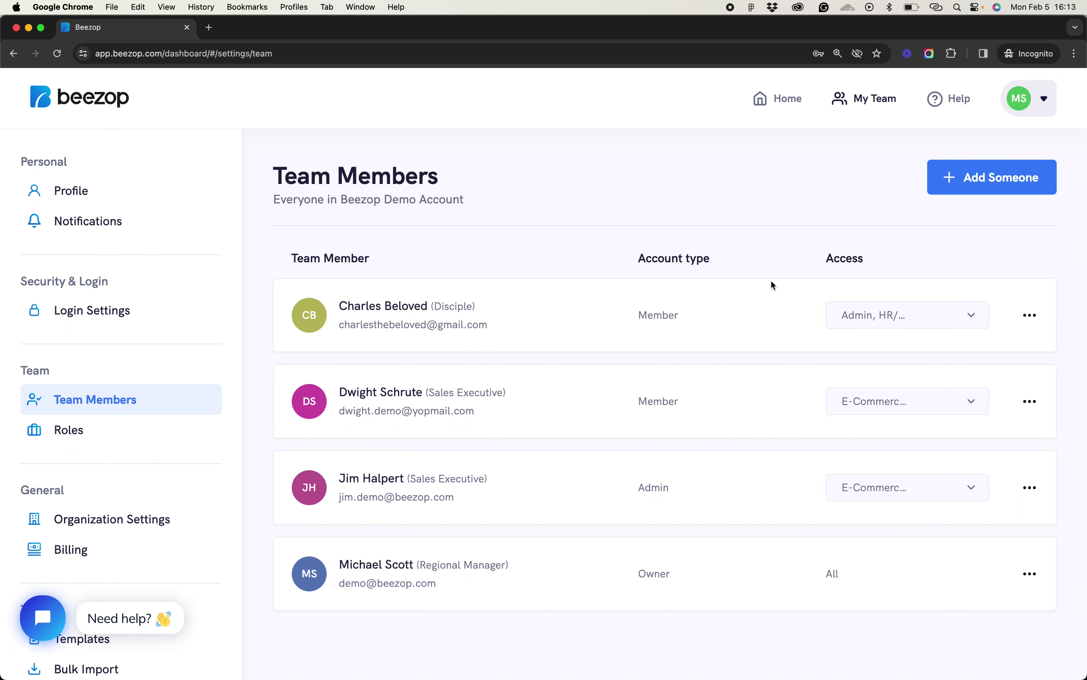
pyautogui.click(999, 178)
pyautogui.click(726, 218)
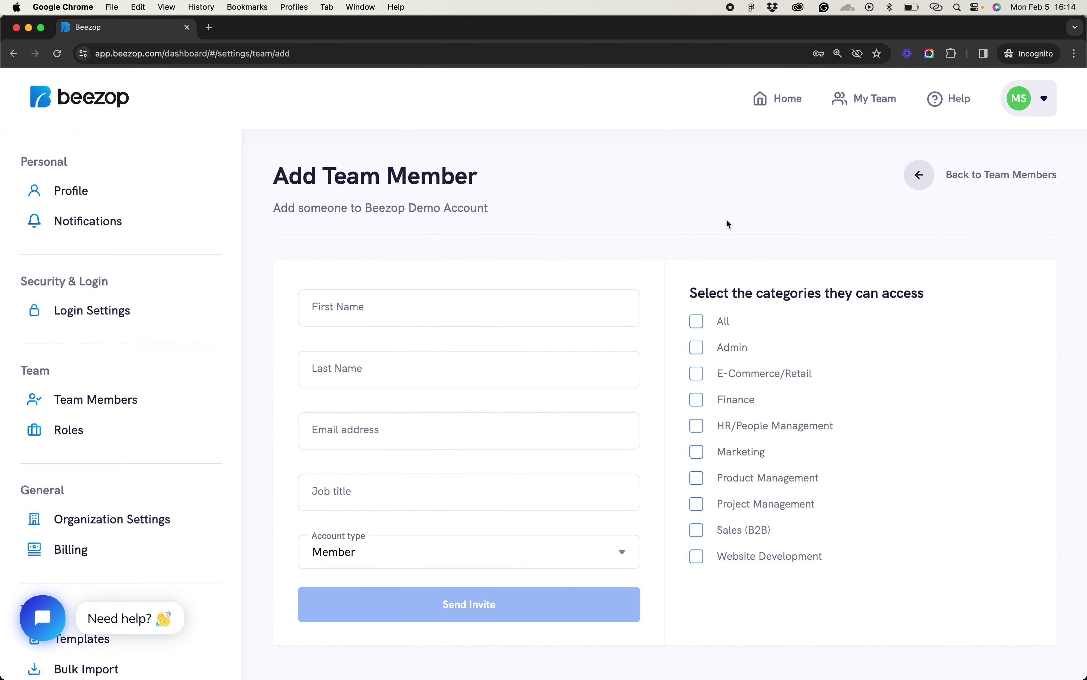
# Check the empty name, email, job title and account type fields, toggle Admin off again, and go back
pyautogui.click(454, 299)
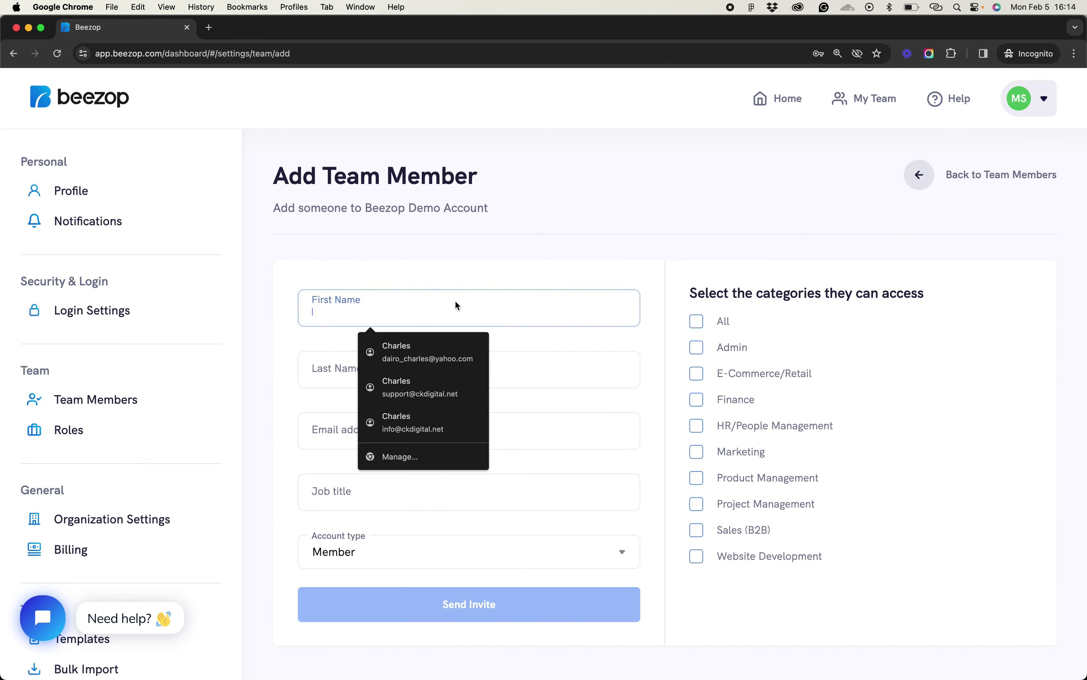
pyautogui.click(318, 430)
pyautogui.click(313, 505)
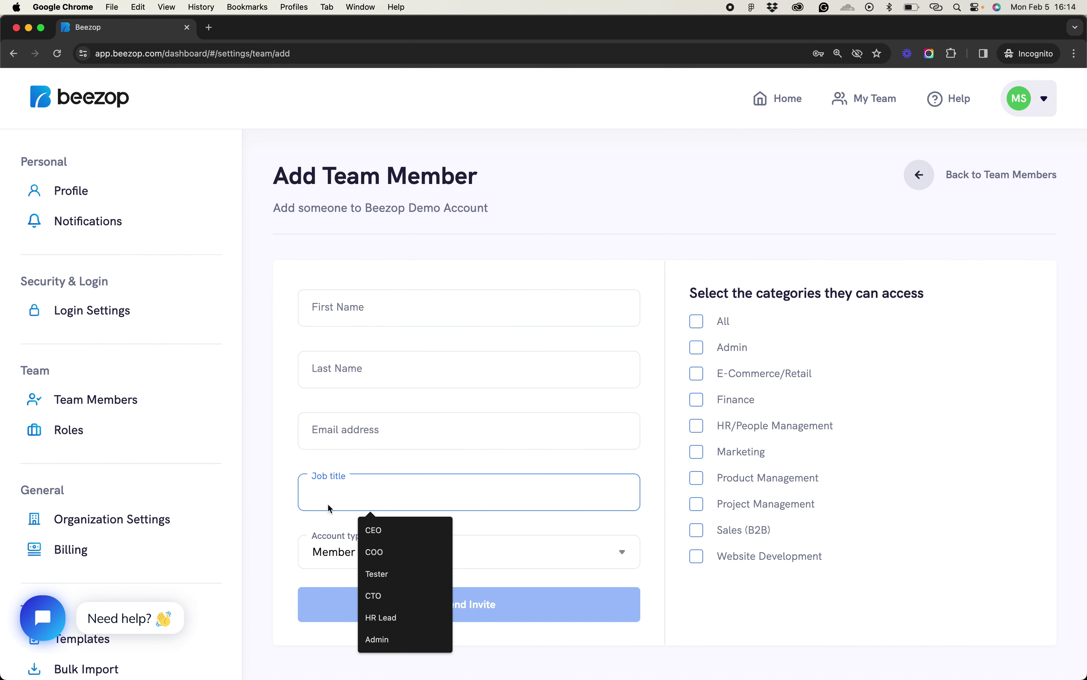
pyautogui.click(560, 522)
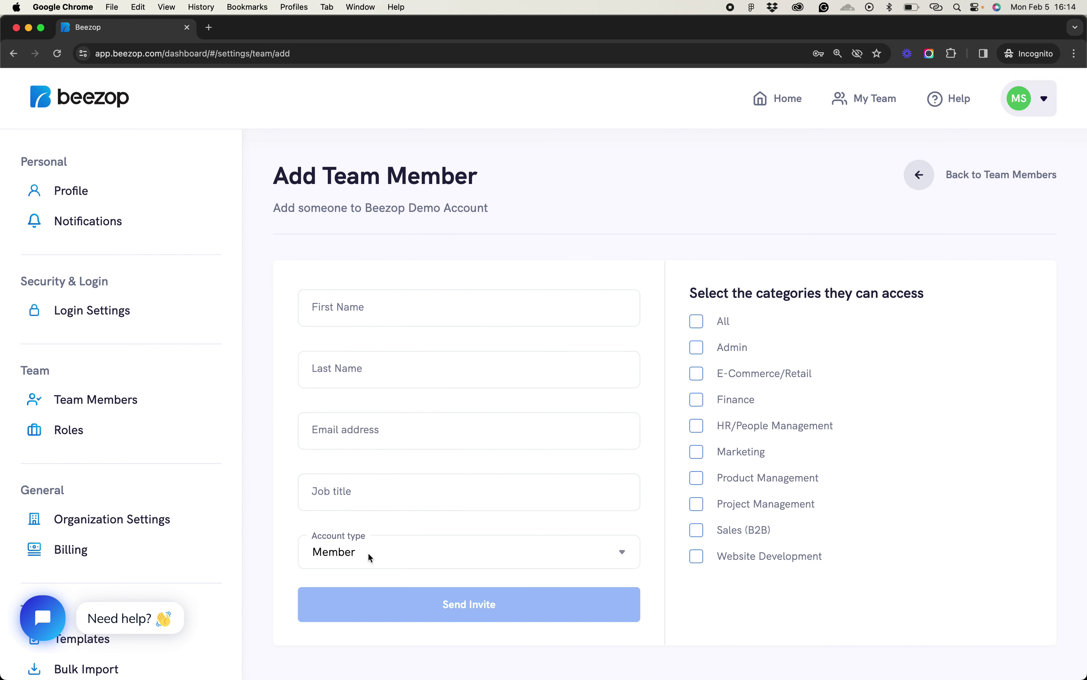
pyautogui.click(376, 553)
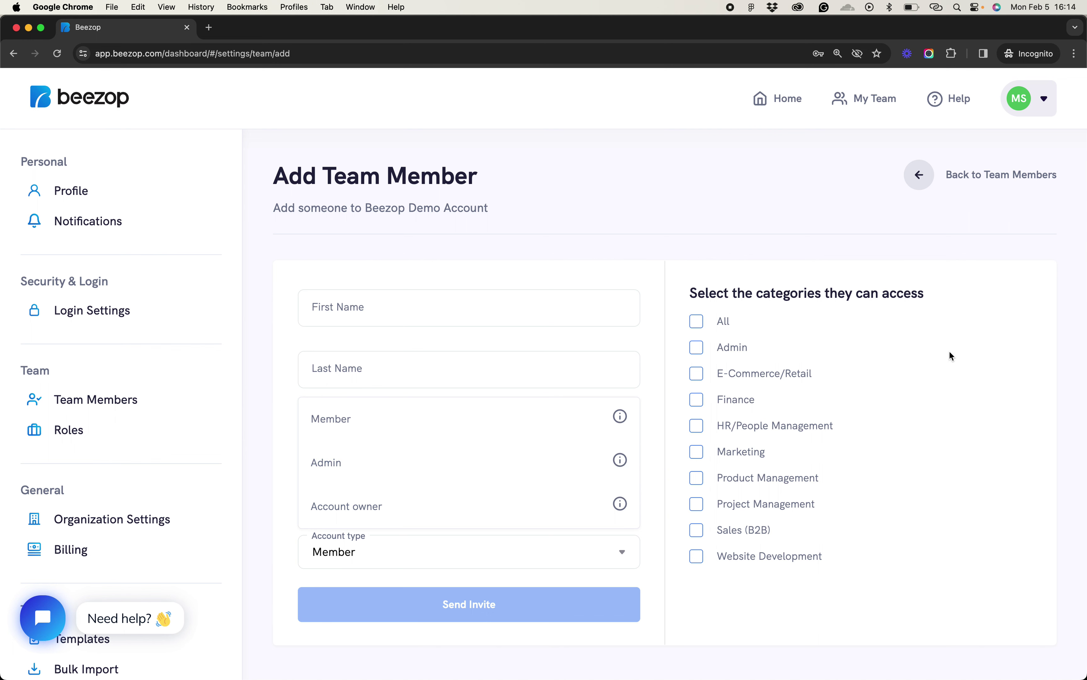
pyautogui.click(826, 351)
pyautogui.click(741, 351)
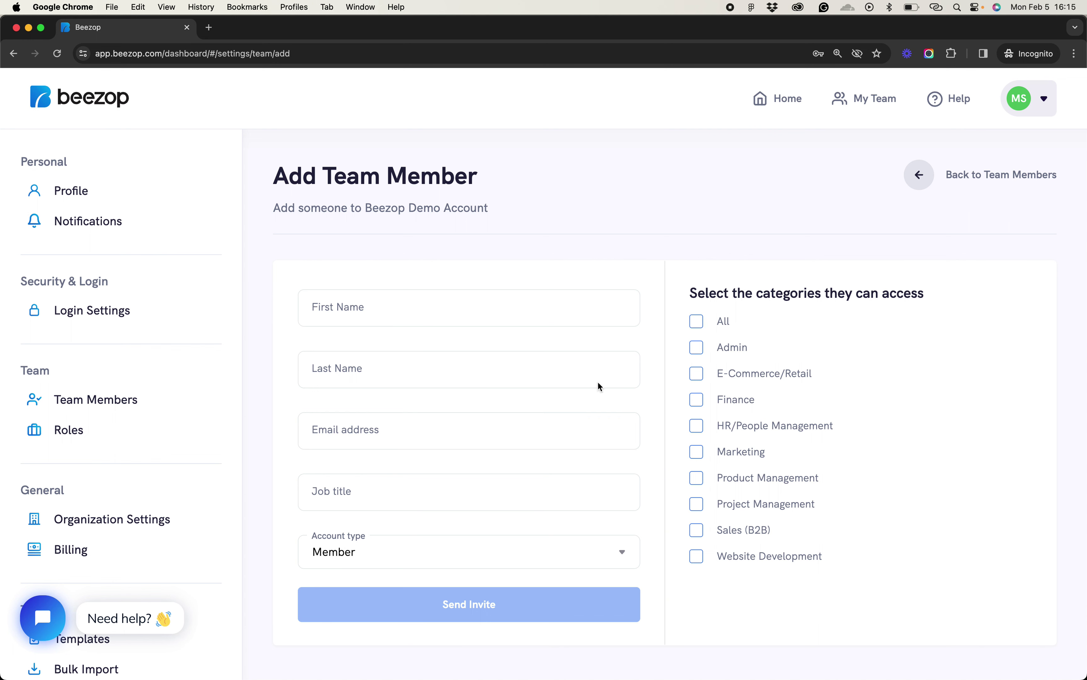
pyautogui.click(914, 184)
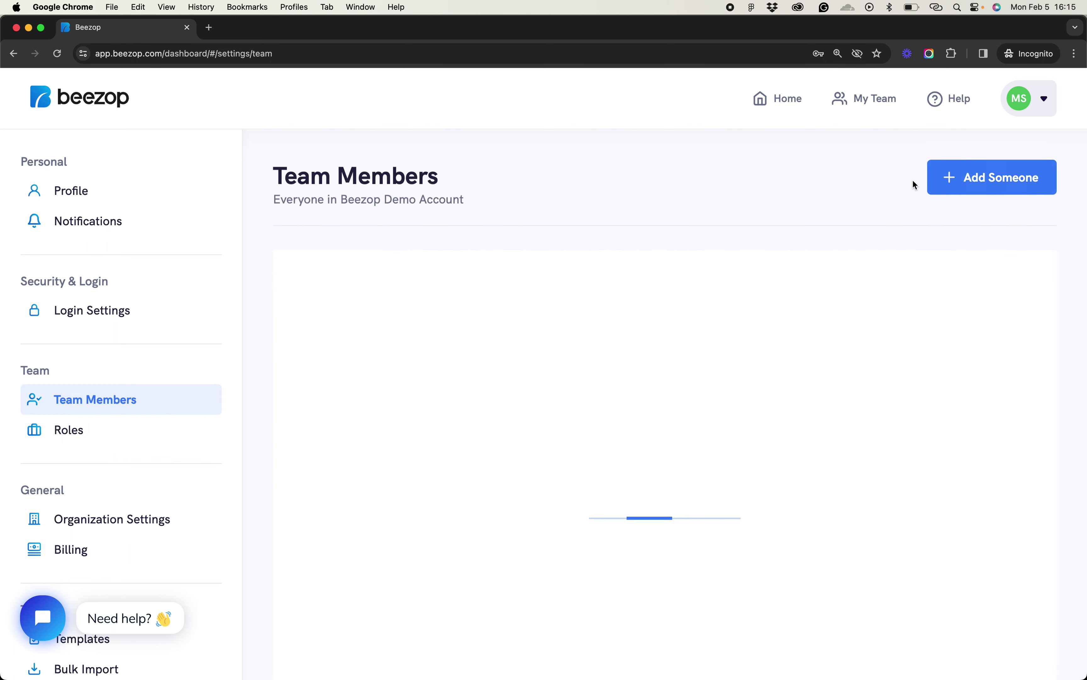
# Click the beezop logo to return Home and scroll past the pinned Employee Onboarding process
pyautogui.click(110, 109)
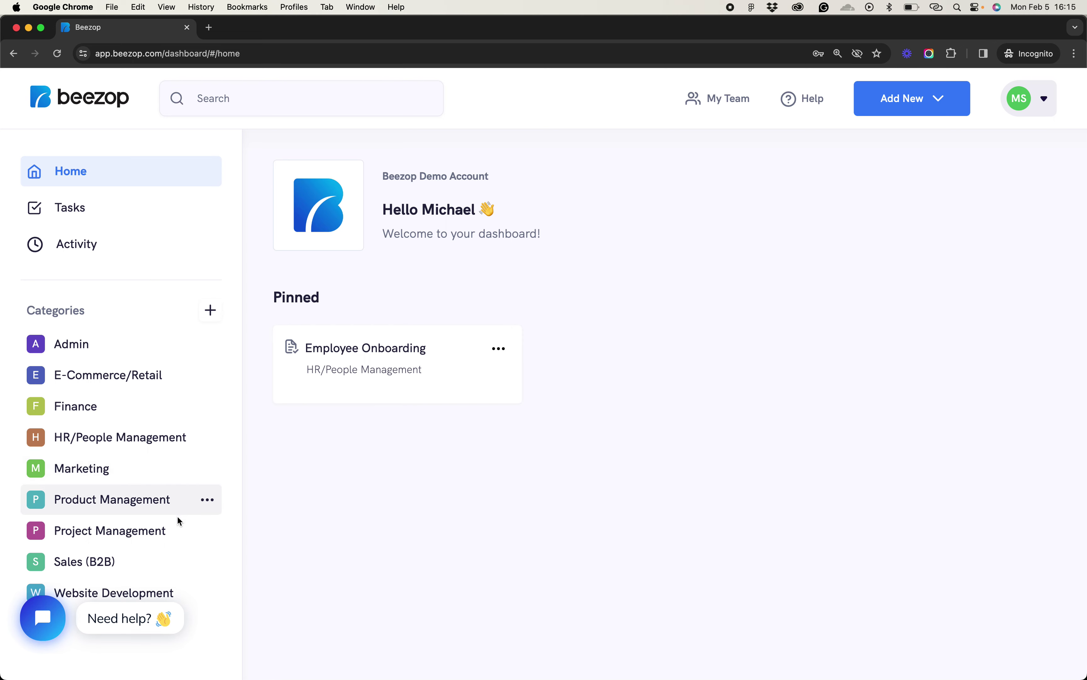
pyautogui.scroll(-1, 174, 530)
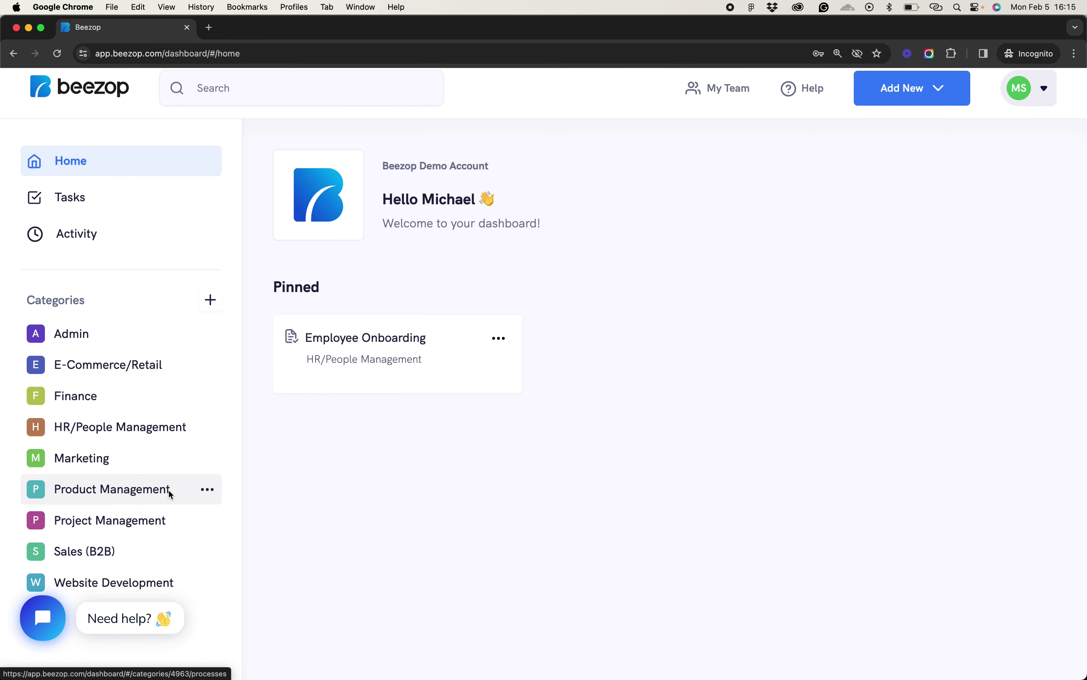
pyautogui.scroll(1, 170, 493)
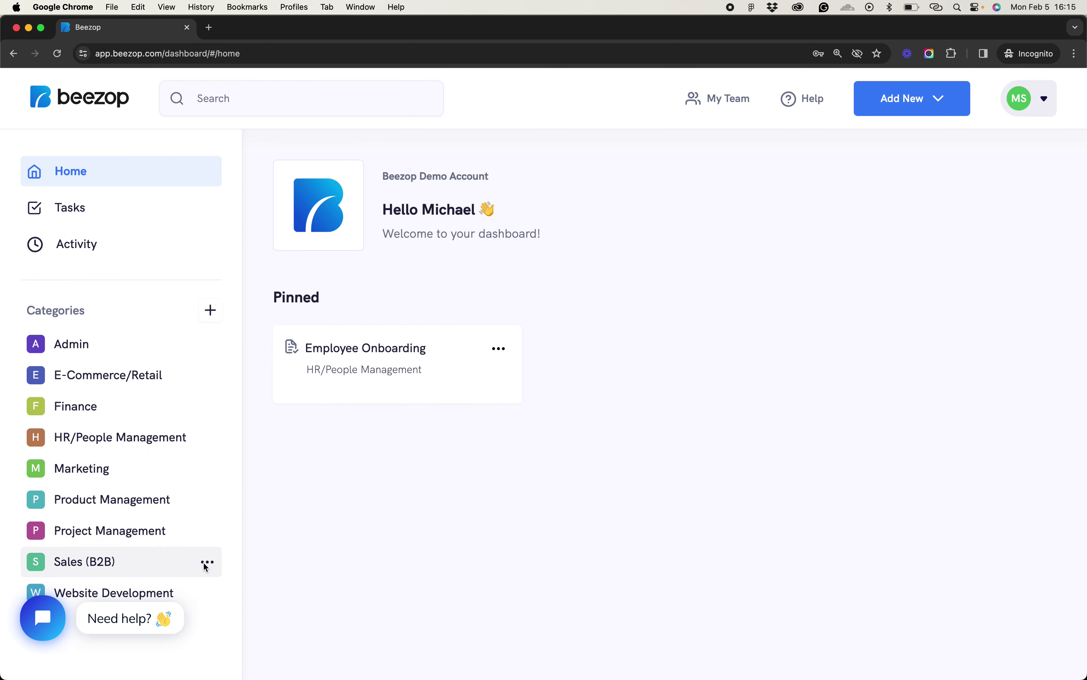
# Create a public link for Sales (B2B) with all processes selected, share it, and copy the link
pyautogui.click(204, 562)
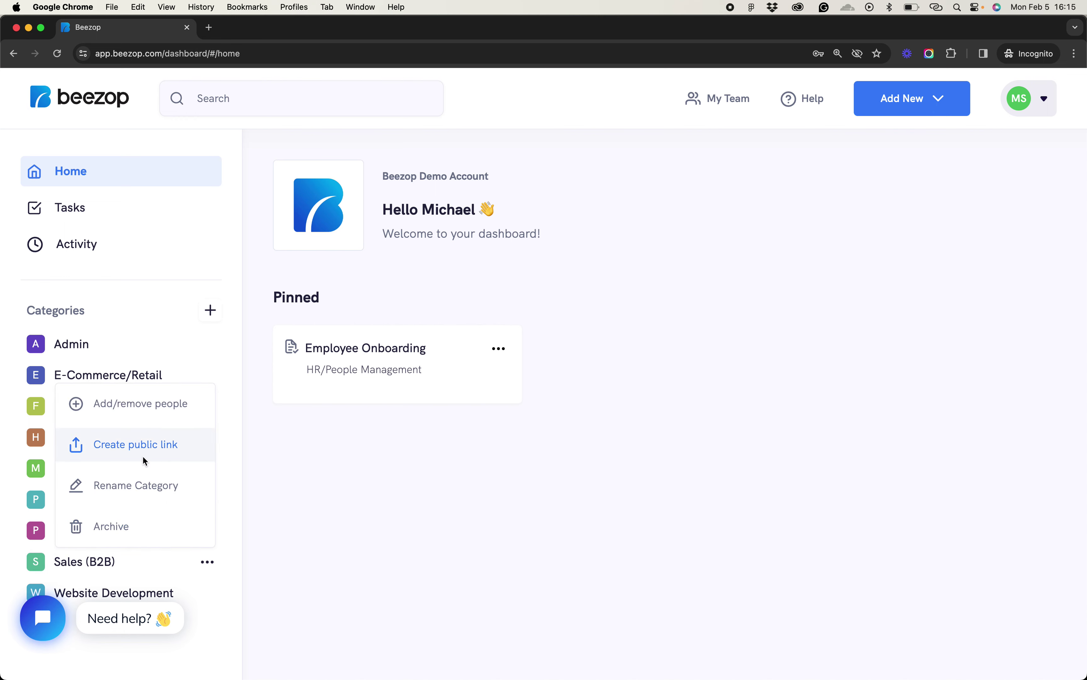
pyautogui.click(163, 449)
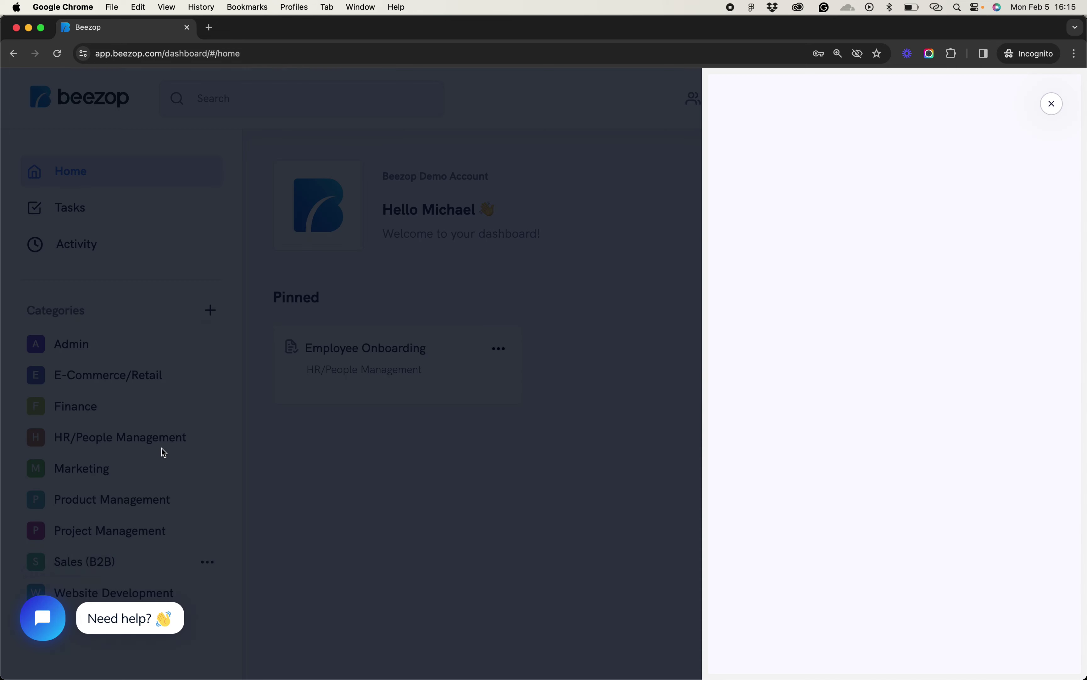
pyautogui.scroll(-1, 771, 446)
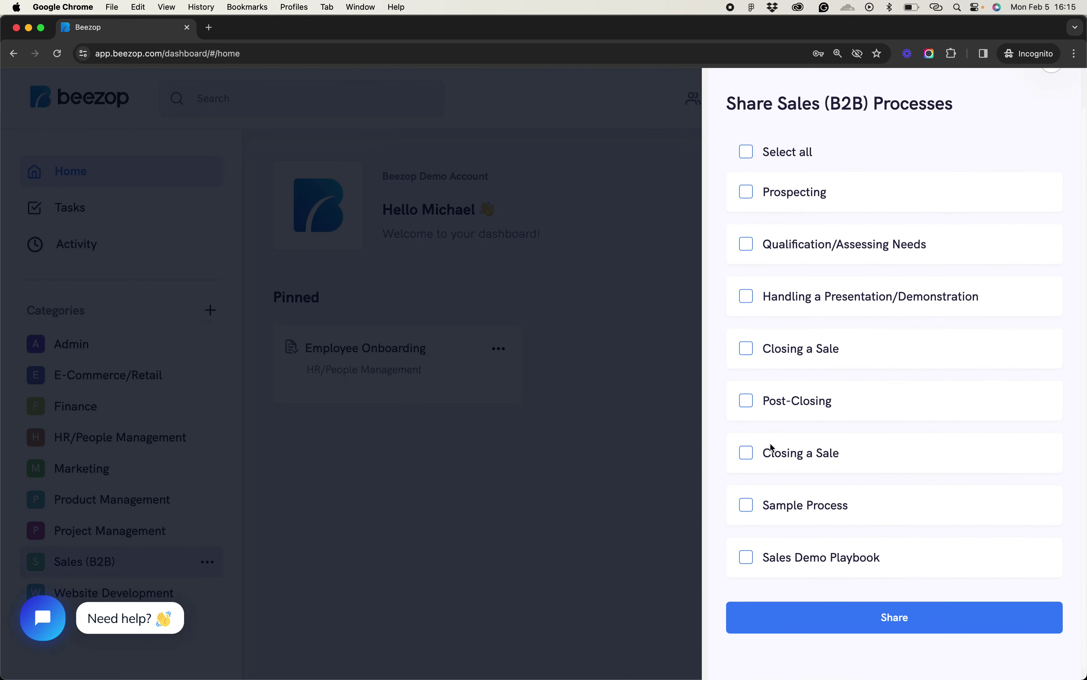
pyautogui.scroll(1, 772, 446)
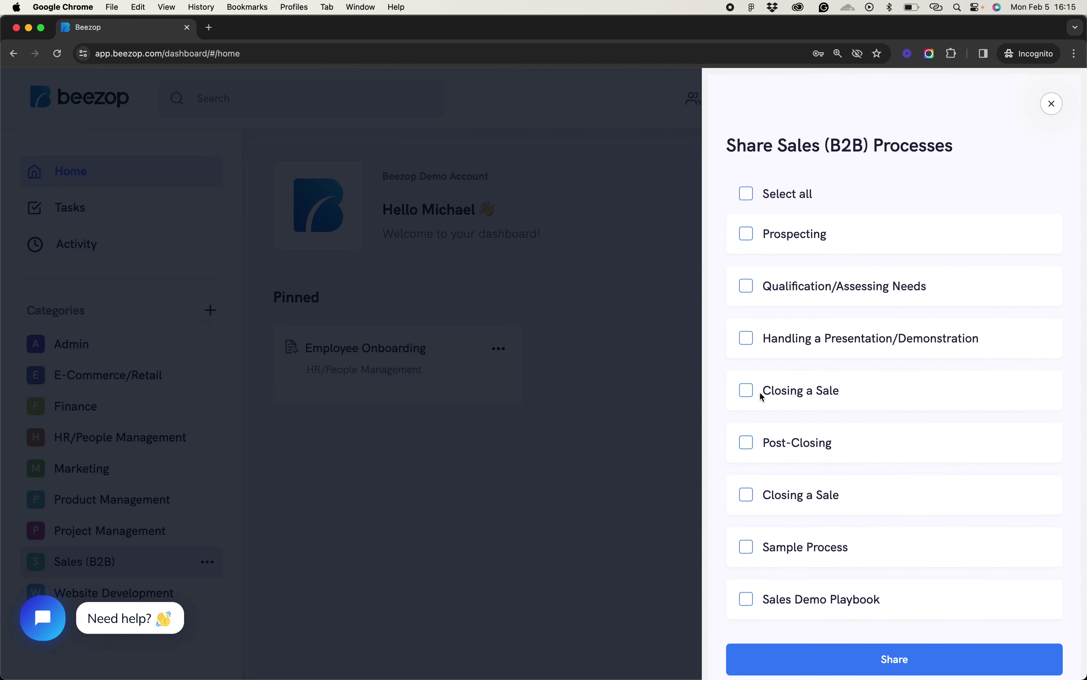
pyautogui.scroll(-1, 803, 572)
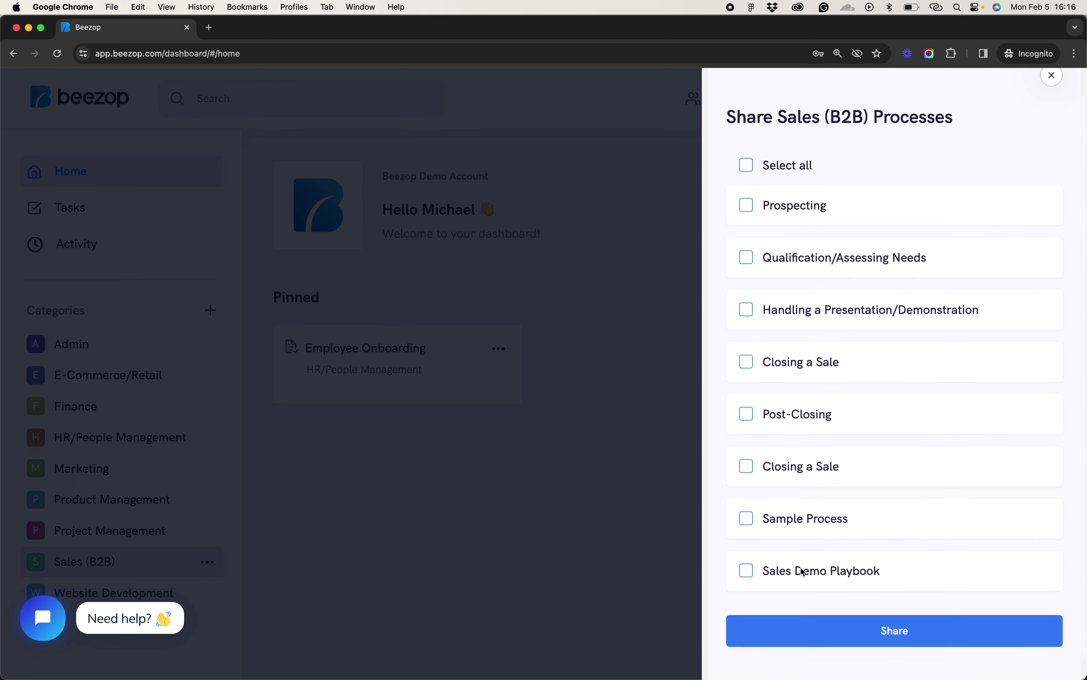
pyautogui.click(752, 166)
pyautogui.click(867, 631)
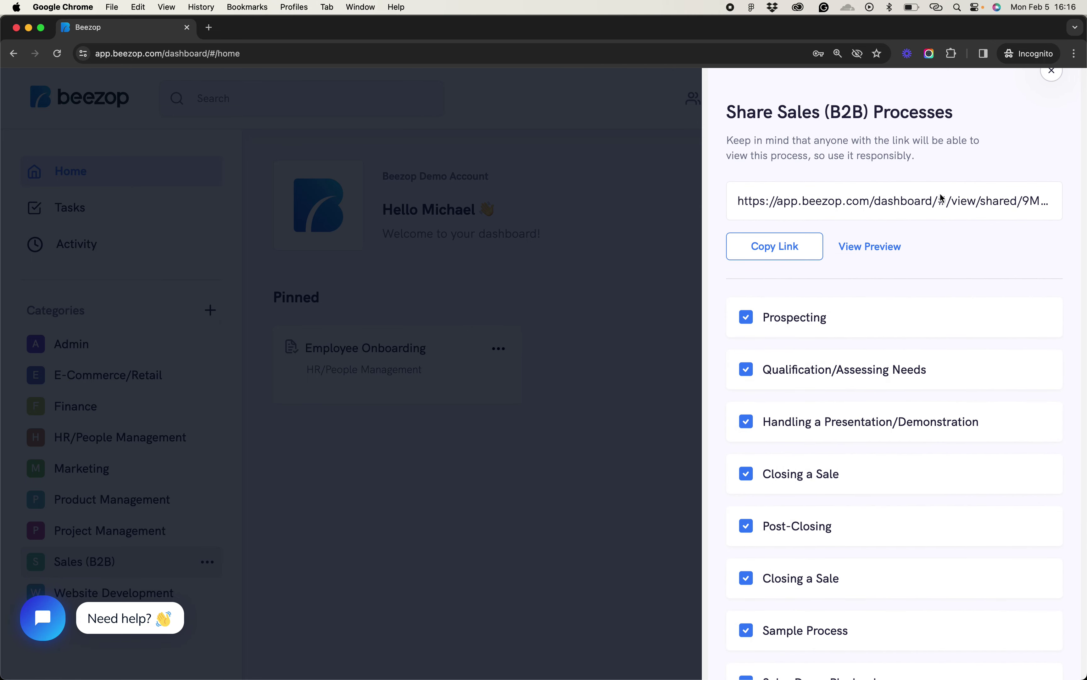
pyautogui.click(768, 253)
# Paste the share link into a new Incognito window, sign out, and reload the shared Sales (B2B) page
pyautogui.press('super+shift+n')
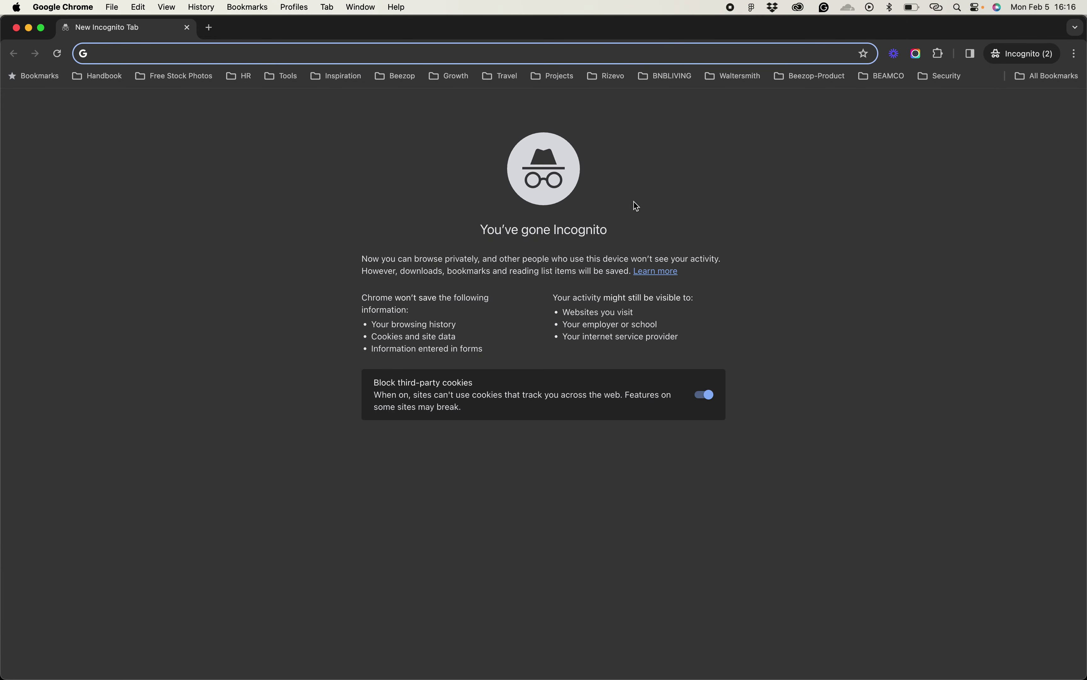
pyautogui.press('super+v')
pyautogui.press('Return')
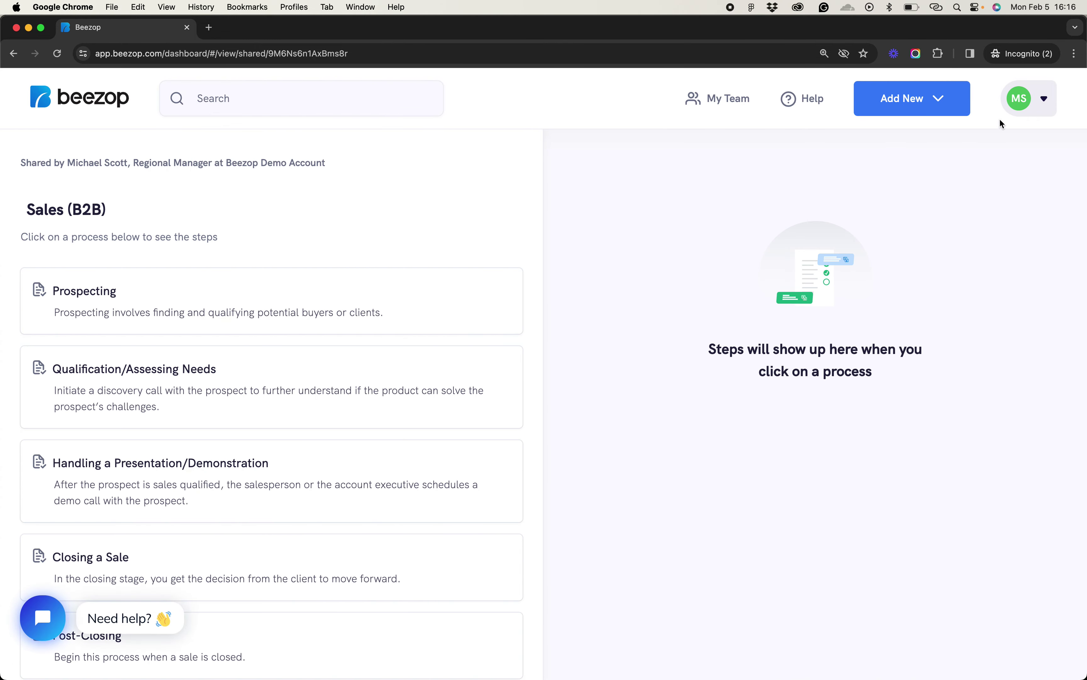
pyautogui.click(1034, 103)
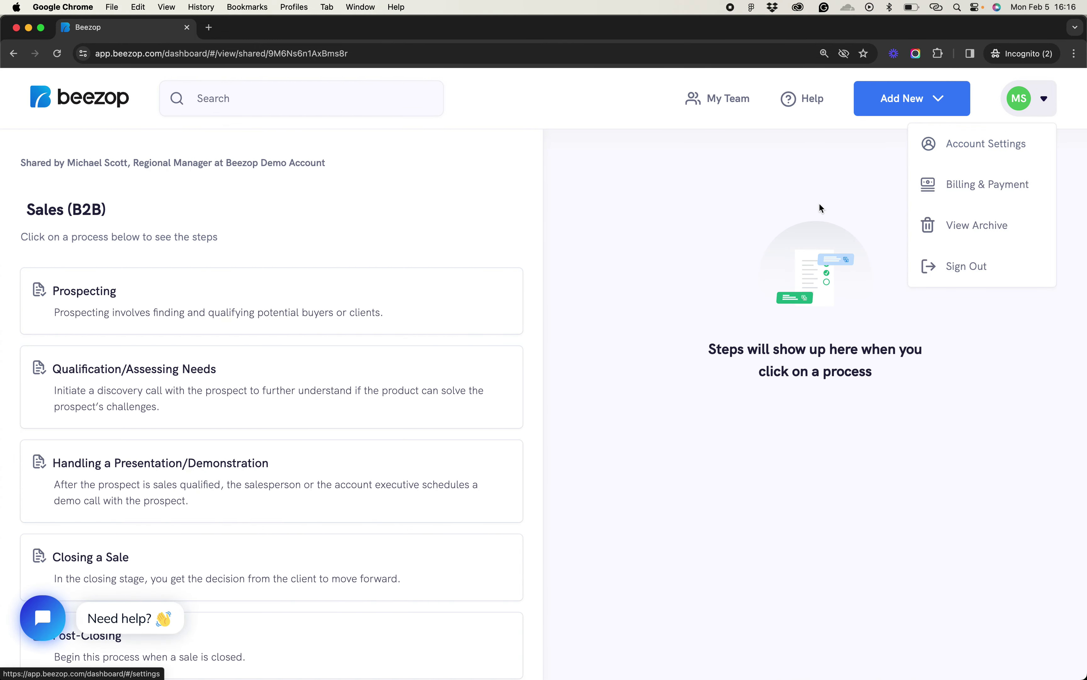
pyautogui.click(935, 265)
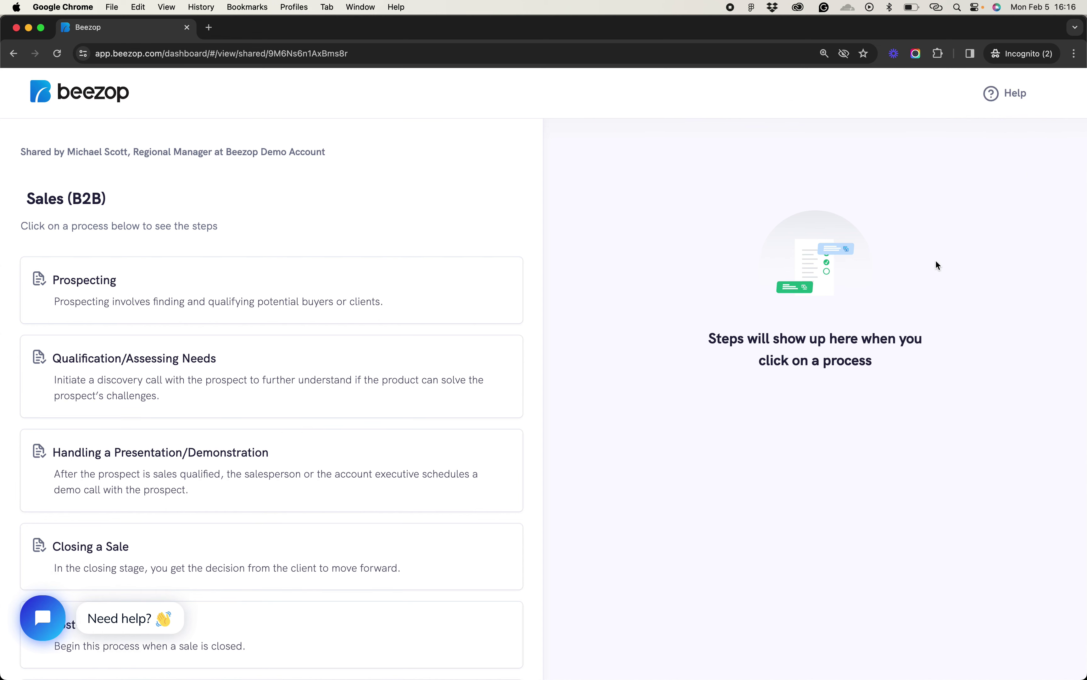
pyautogui.click(290, 59)
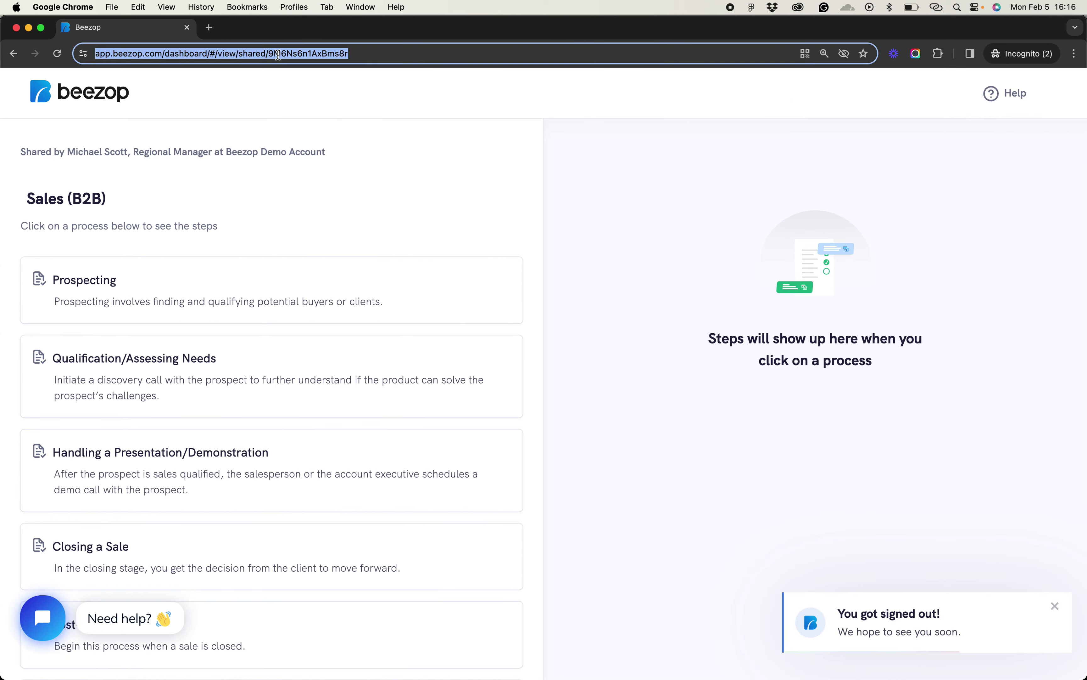
pyautogui.press('Return')
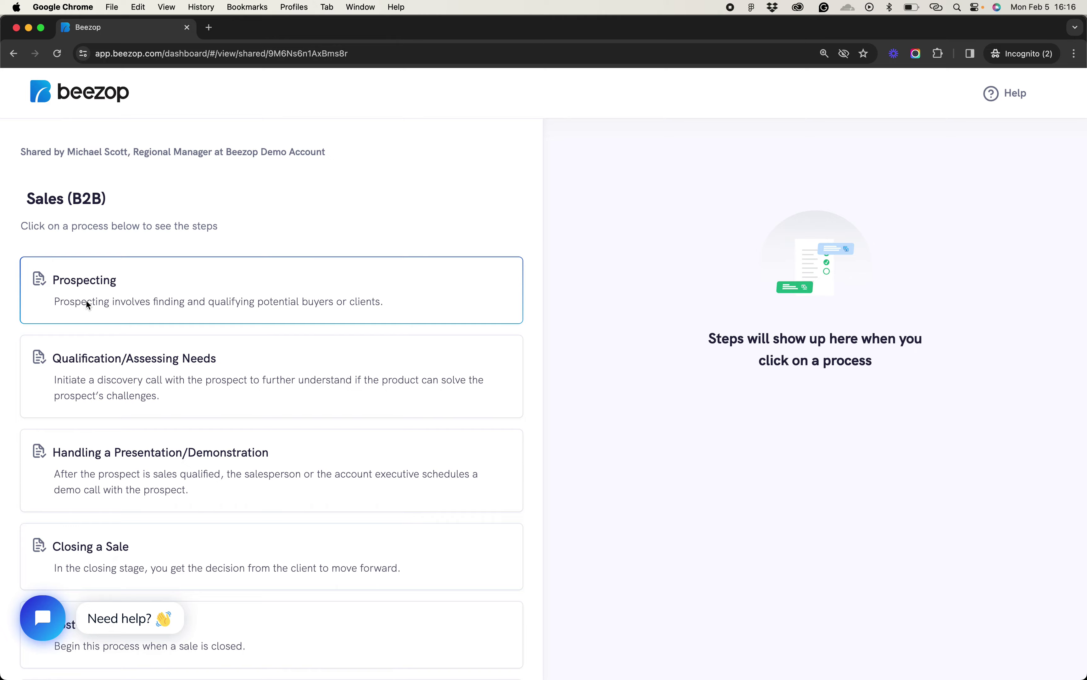
# Open Sales Demo Playbook, advance to step 3 of 14, then close the shared preview tab
pyautogui.scroll(-3, 99, 512)
pyautogui.scroll(3, 122, 350)
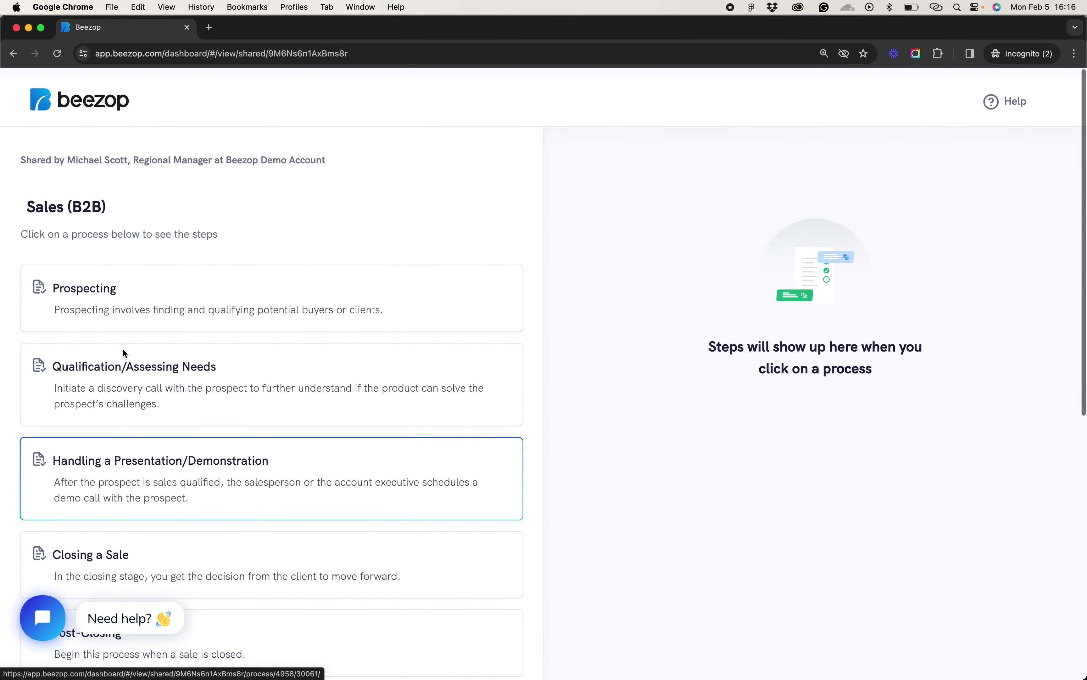
pyautogui.scroll(-8, 134, 431)
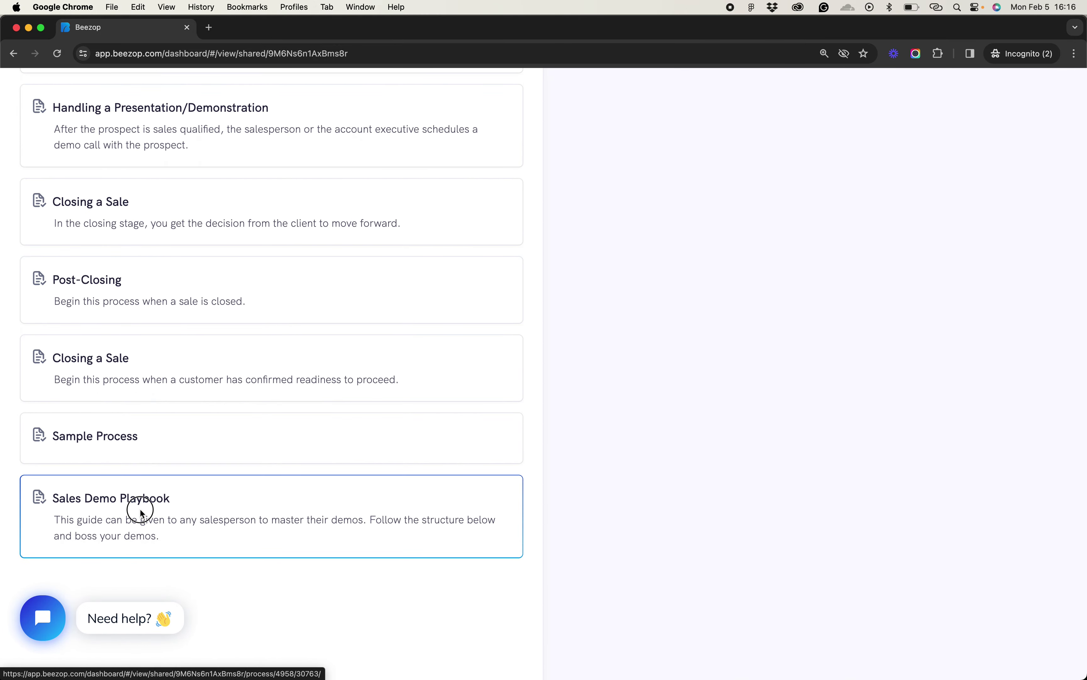
pyautogui.click(139, 509)
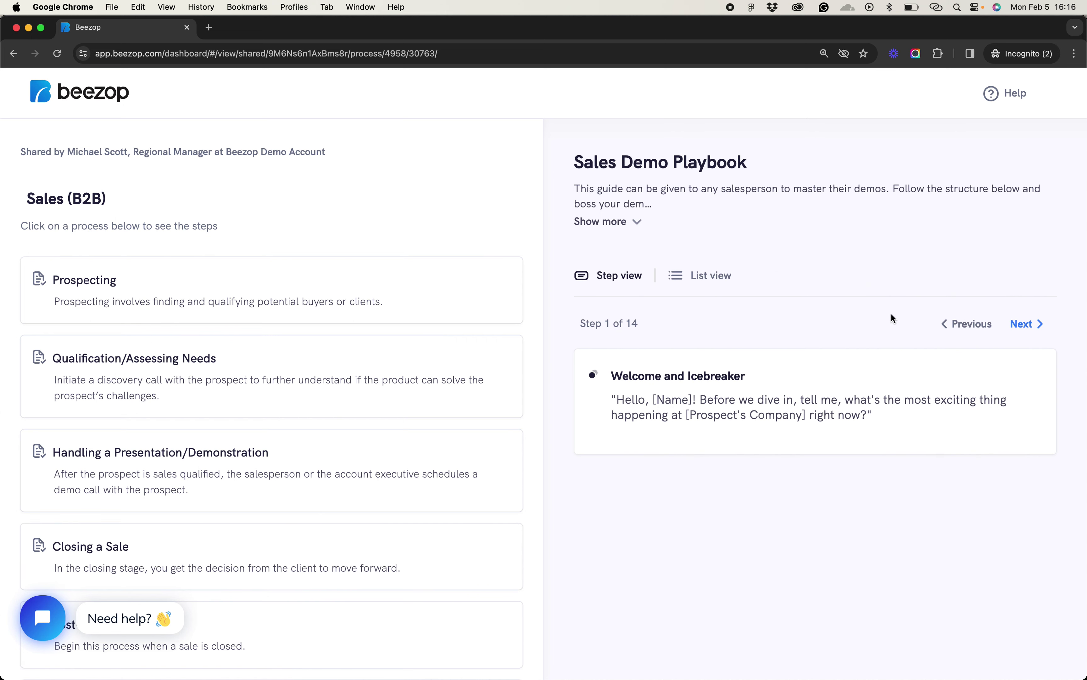
pyautogui.click(1030, 329)
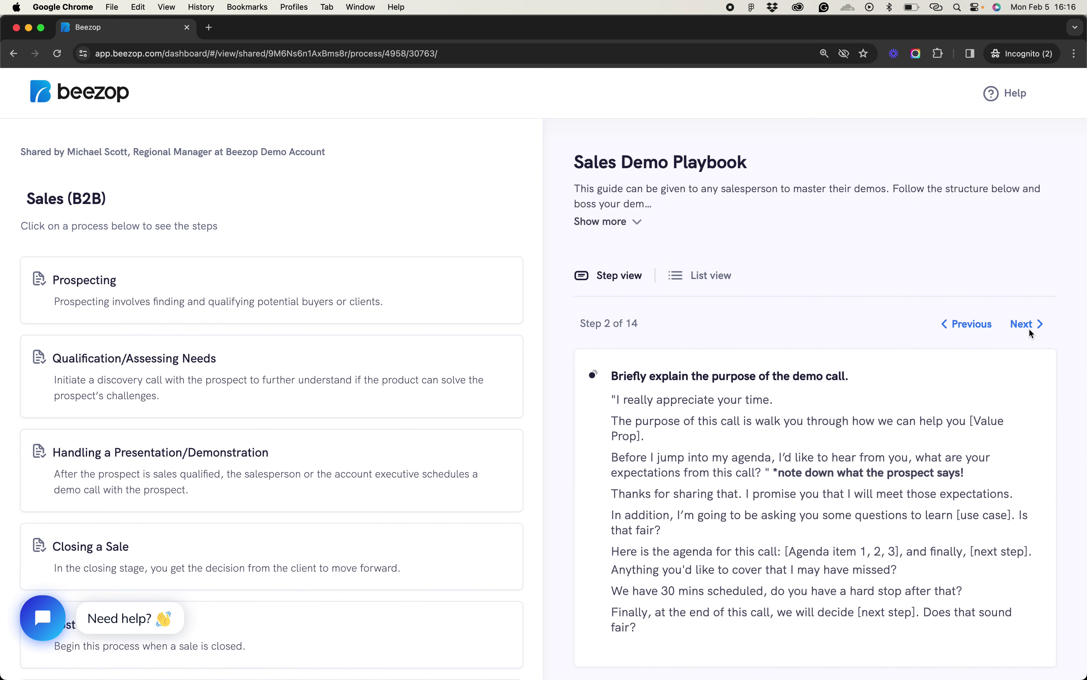
pyautogui.click(1030, 330)
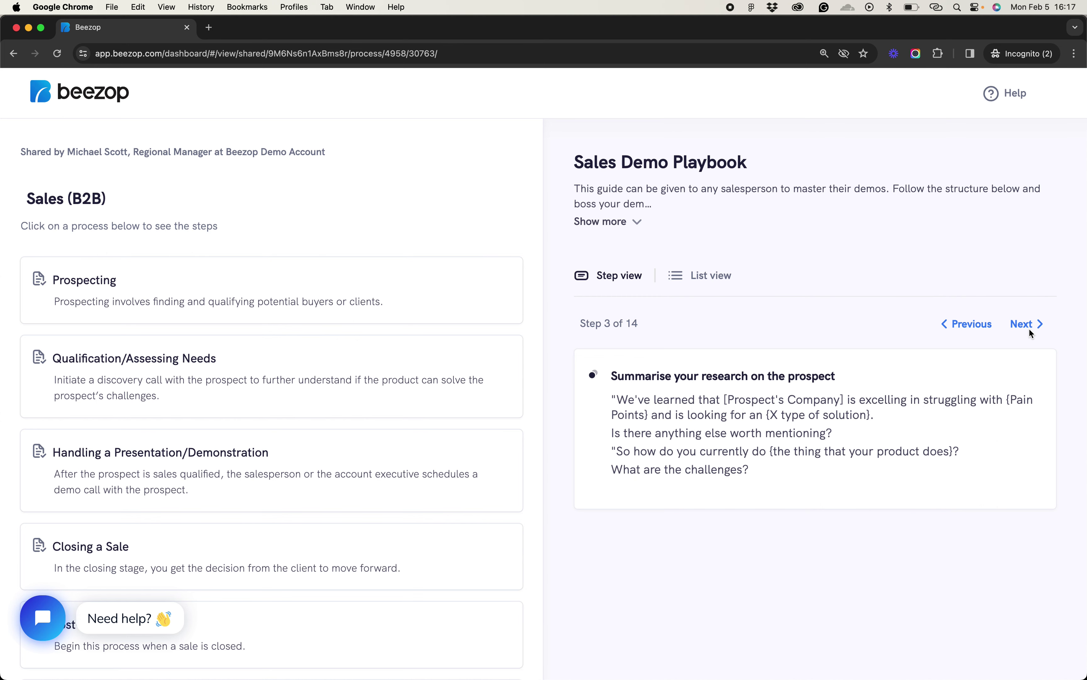
pyautogui.click(187, 27)
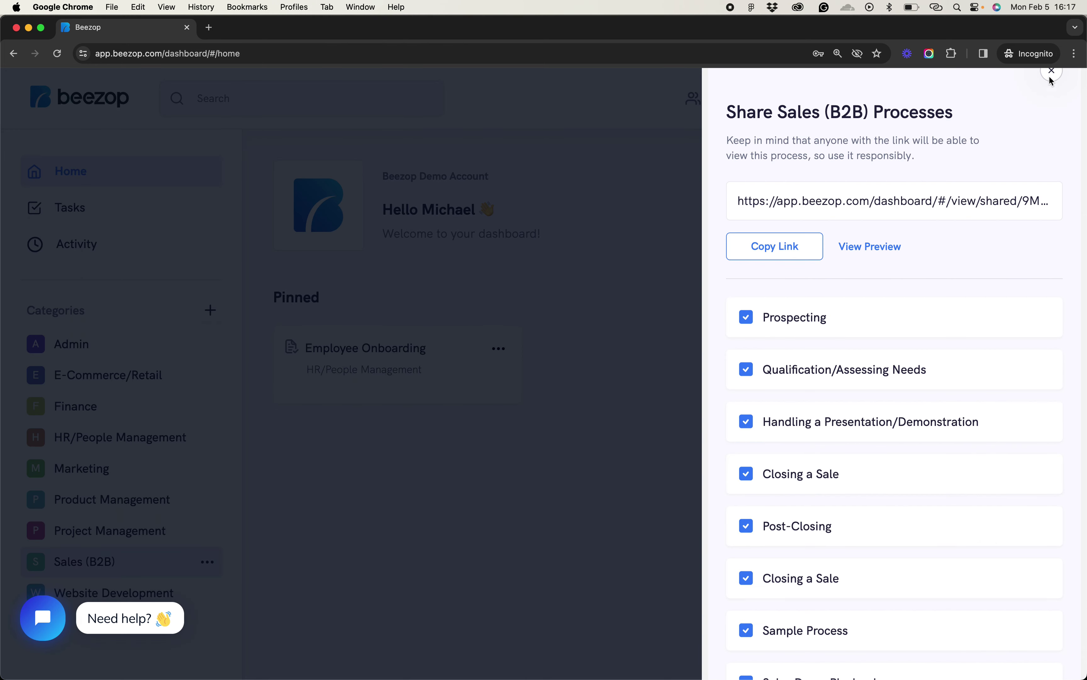
# Close the Sales (B2B) share panel, reload, and sign back in using the saved login suggestion
pyautogui.click(1052, 72)
pyautogui.press('super+r')
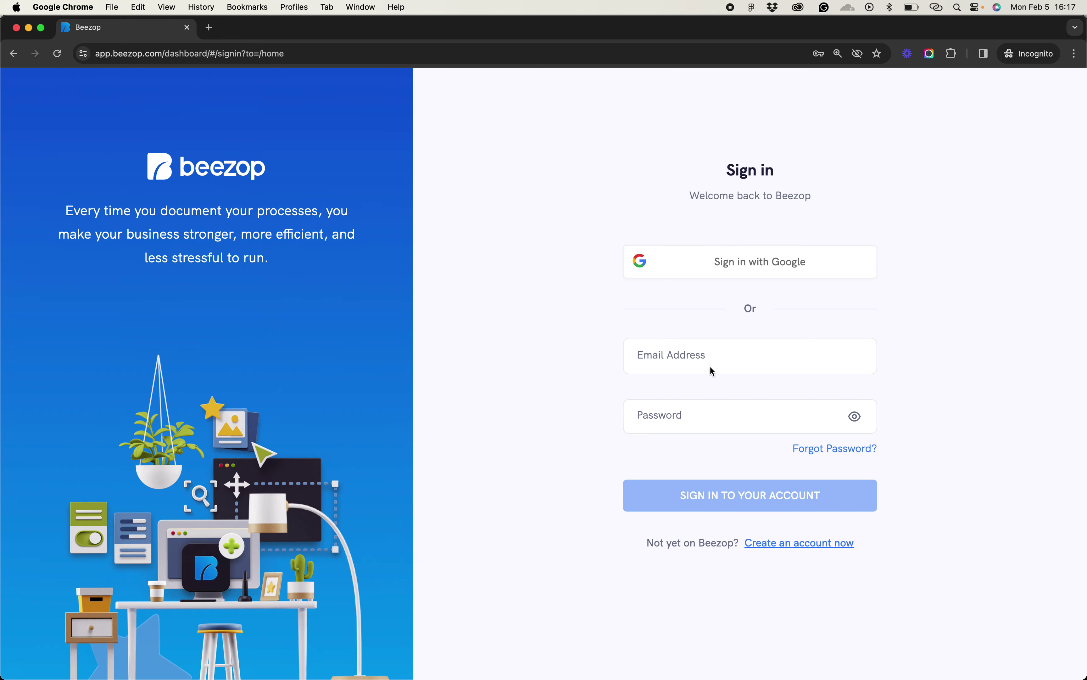
pyautogui.click(710, 365)
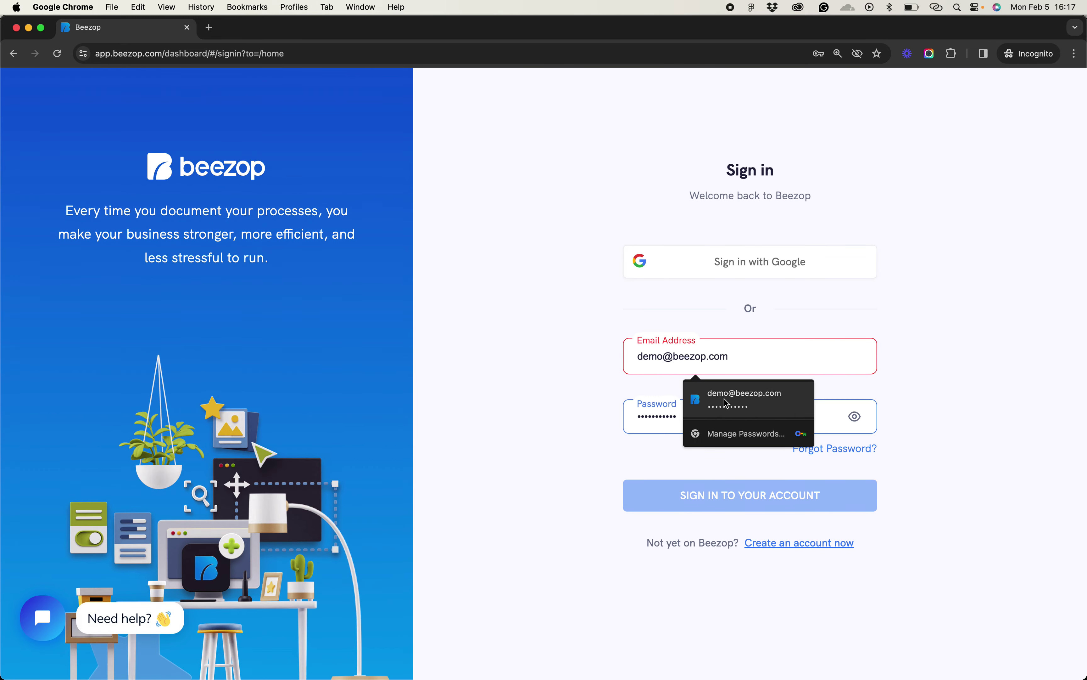
pyautogui.click(725, 399)
pyautogui.click(728, 494)
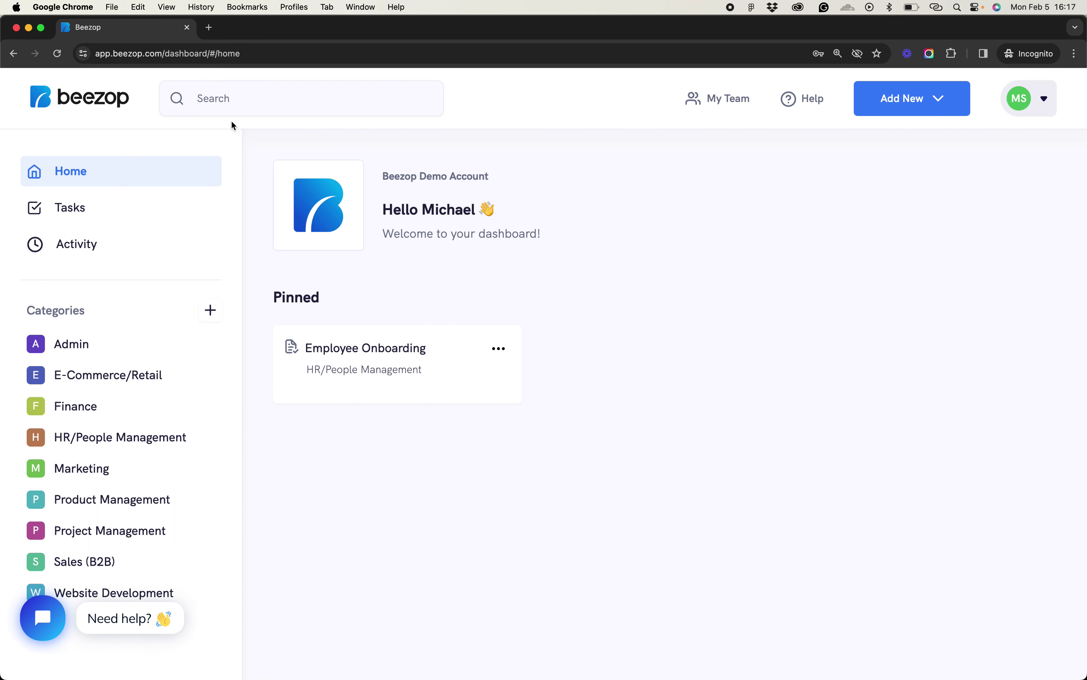
# Search for 'onboard' and open the Website Client Onboarding process
pyautogui.click(211, 95)
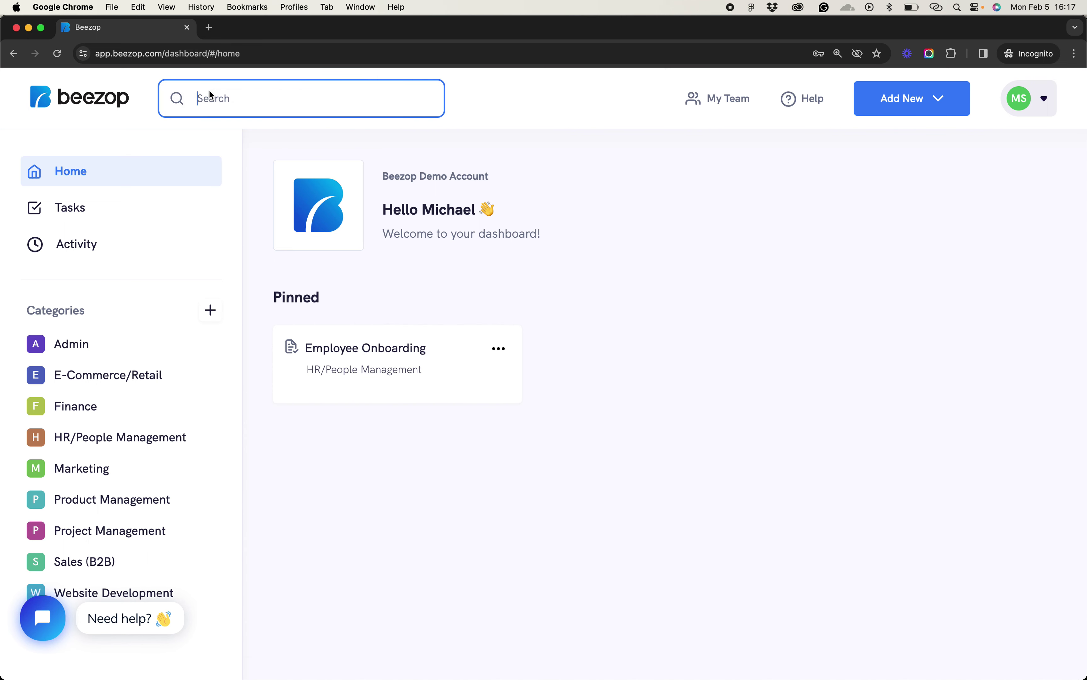
pyautogui.write('onboard')
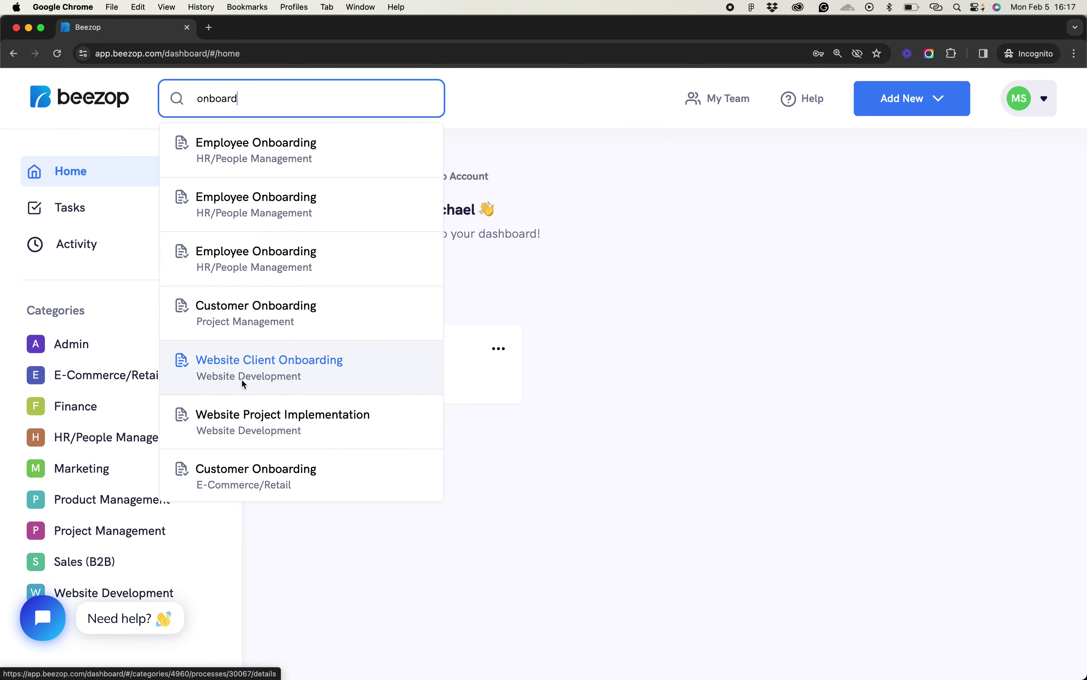
pyautogui.click(236, 361)
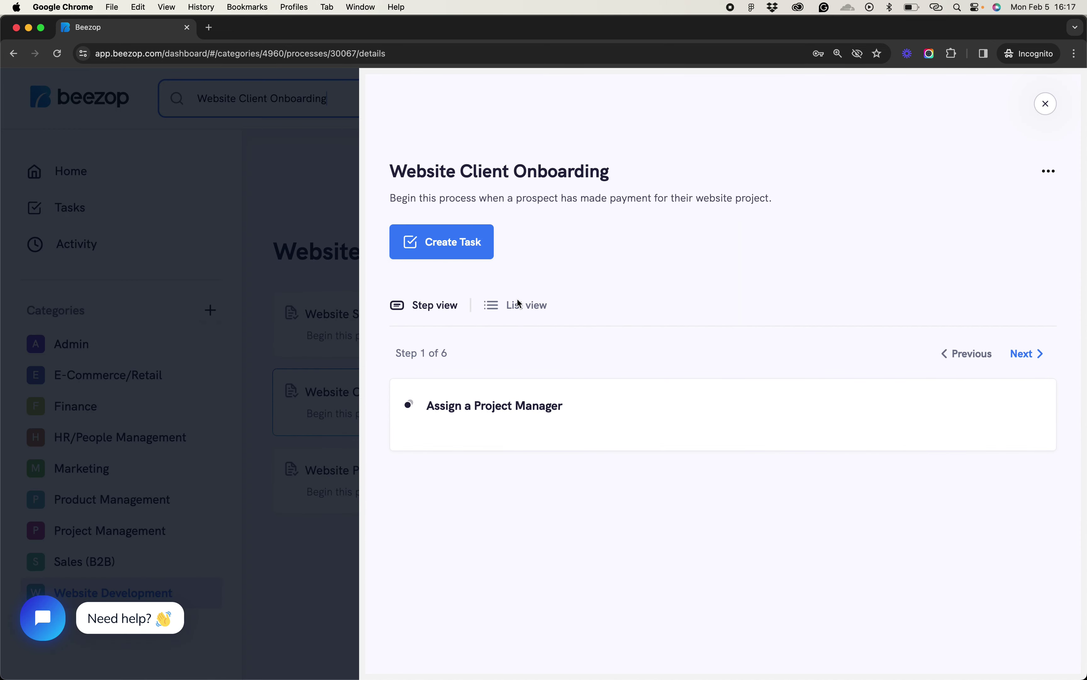
# Review its six steps in List view, then return to Step view
pyautogui.click(437, 306)
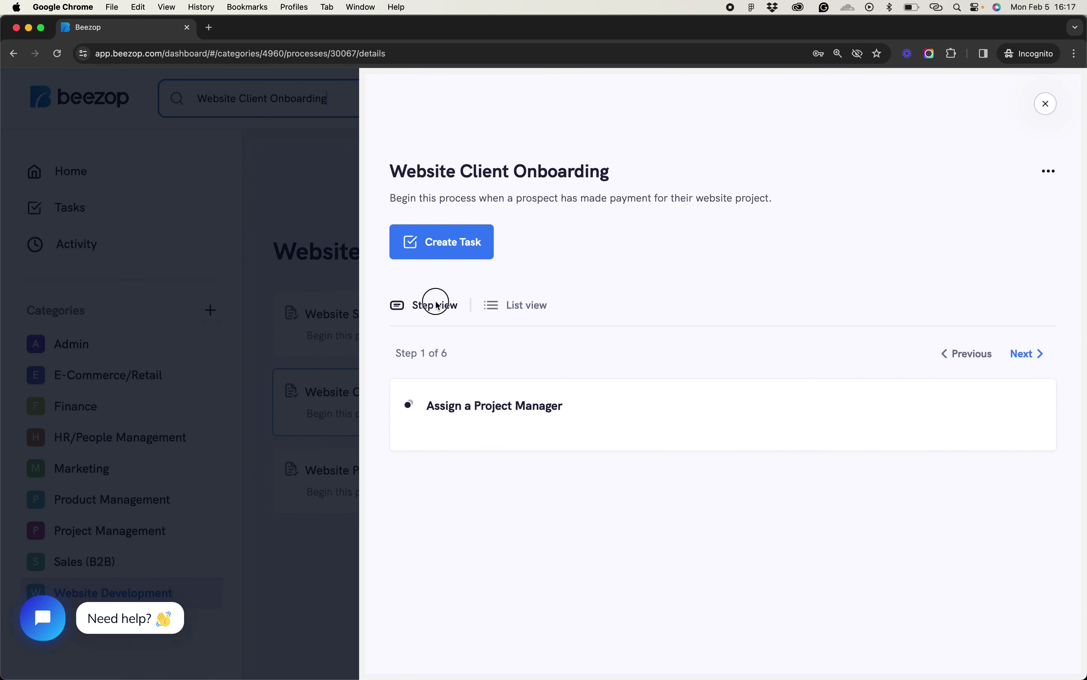
pyautogui.click(524, 302)
pyautogui.scroll(-10, 524, 449)
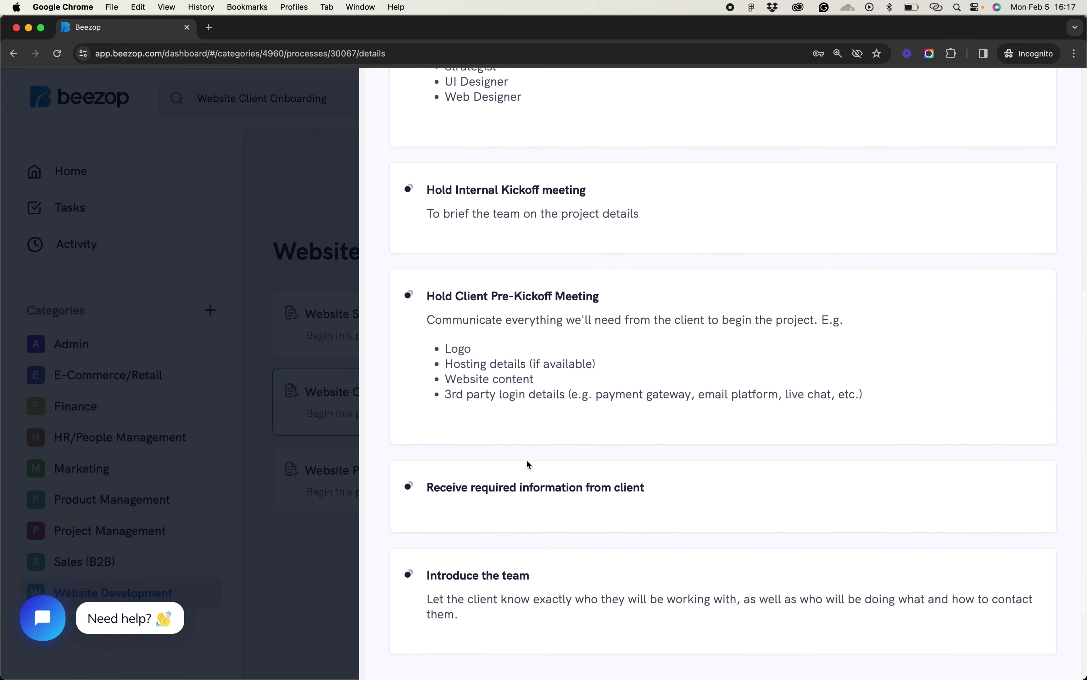
pyautogui.scroll(10, 527, 460)
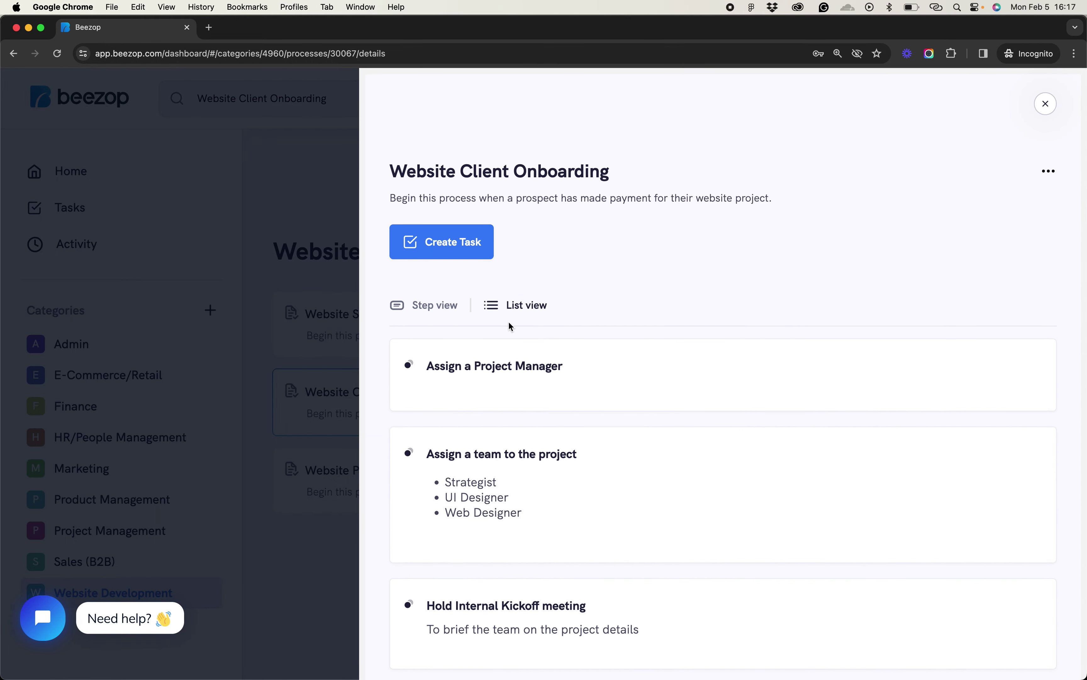
pyautogui.click(426, 314)
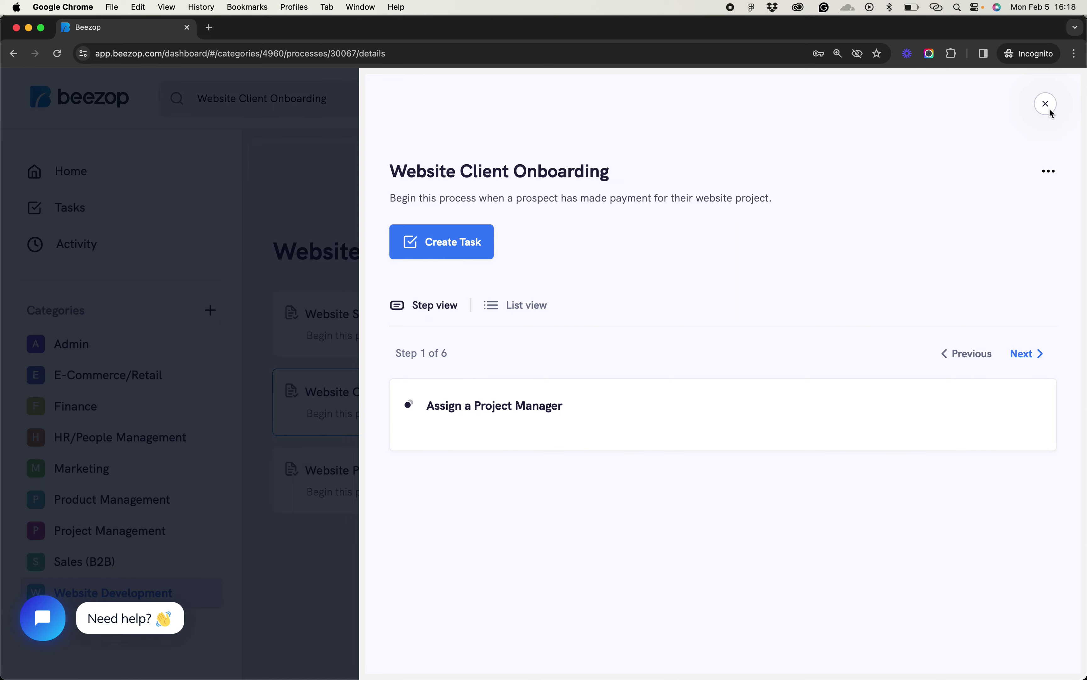
# Close the Website Client Onboarding details to return to the Website Development list
pyautogui.click(1046, 105)
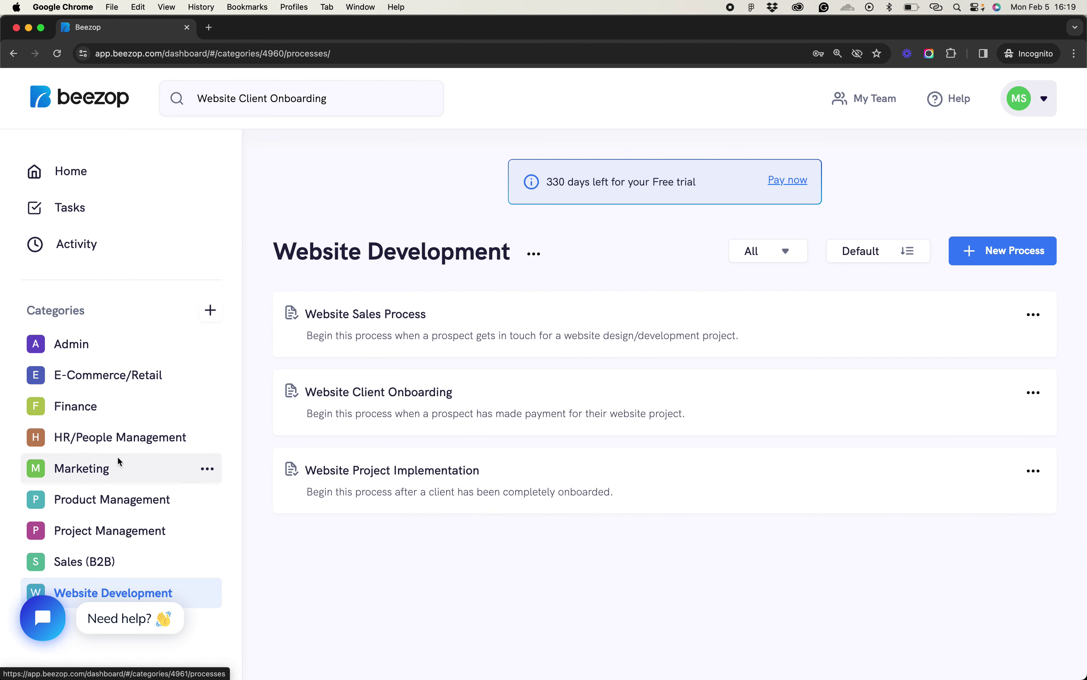
# Open Employee Onboarding under HR/People Management and page through its four steps
pyautogui.click(96, 437)
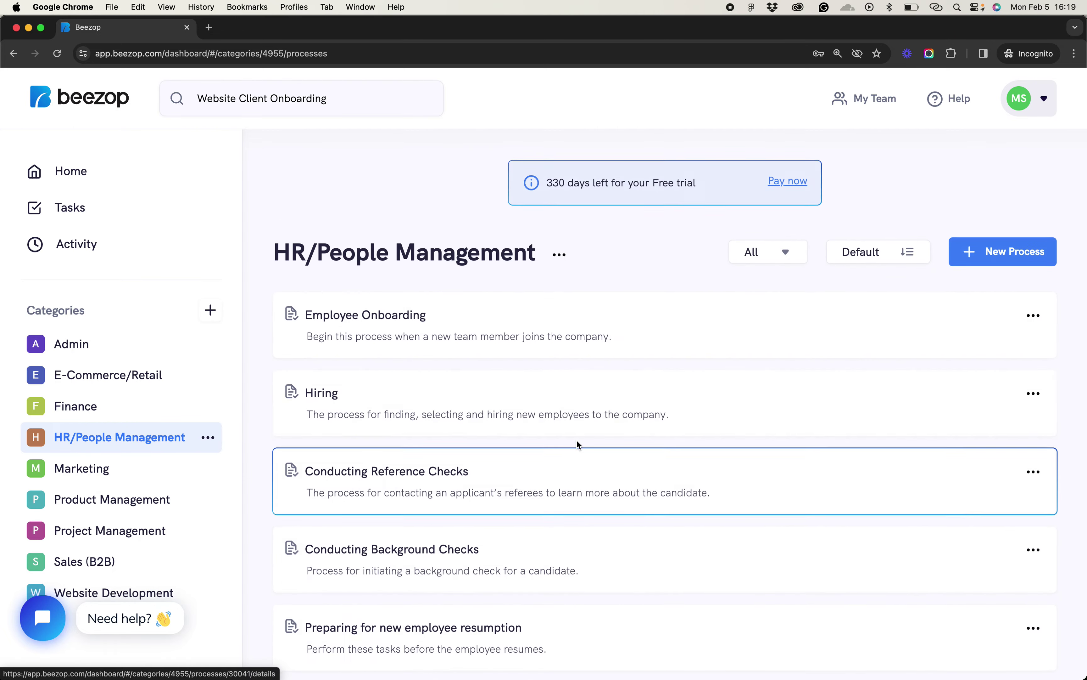
pyautogui.click(469, 330)
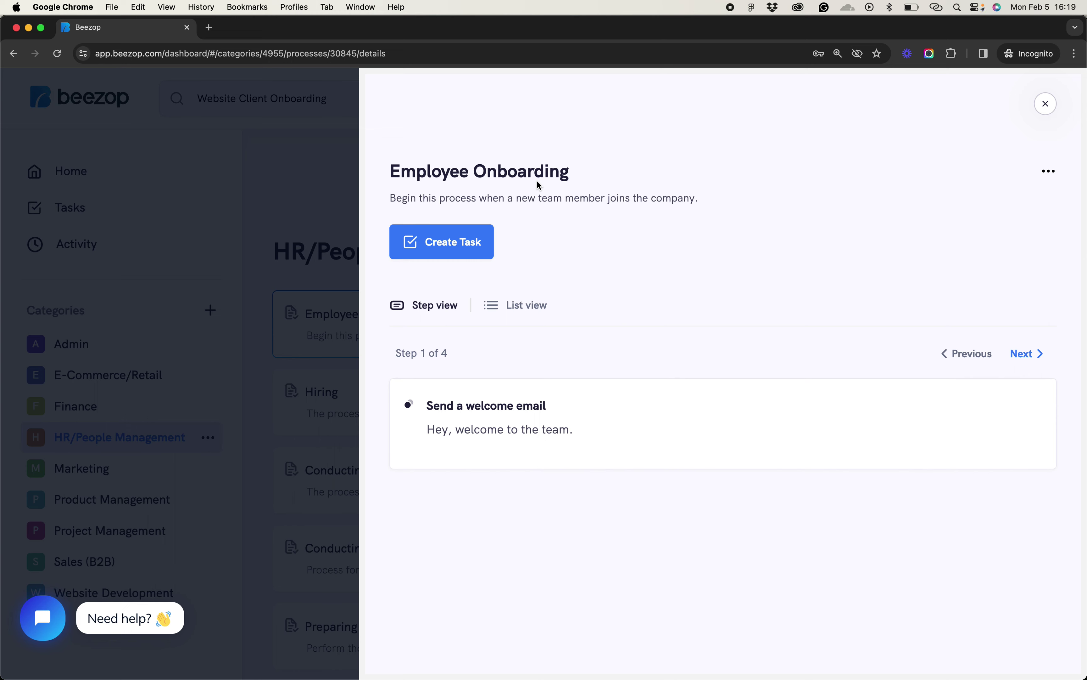
pyautogui.click(1041, 355)
pyautogui.click(1041, 355)
pyautogui.click(1041, 356)
pyautogui.click(991, 354)
pyautogui.click(991, 355)
pyautogui.click(991, 355)
# Create an Employee Onboarding task named 'John' and go back to the process
pyautogui.click(459, 251)
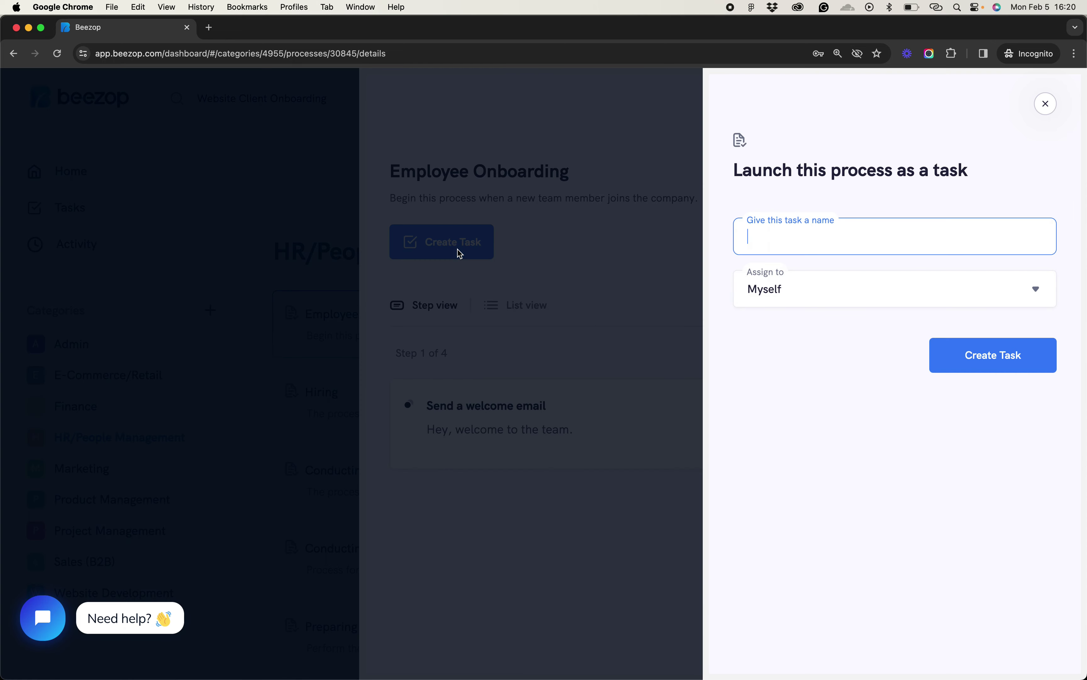
pyautogui.write('John')
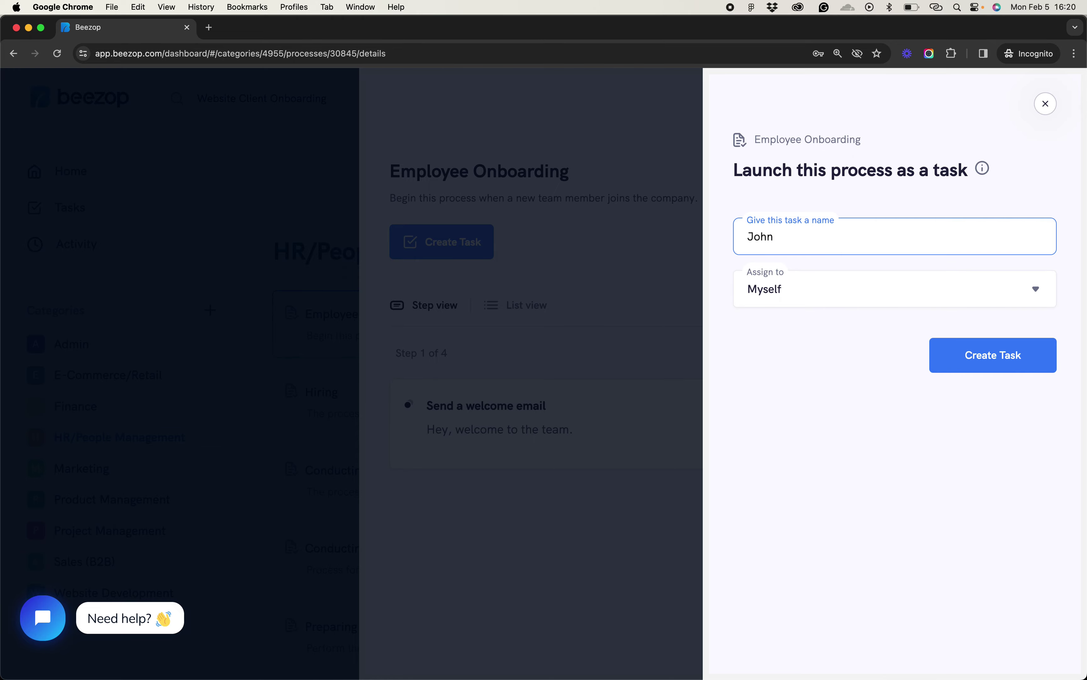
pyautogui.click(1010, 362)
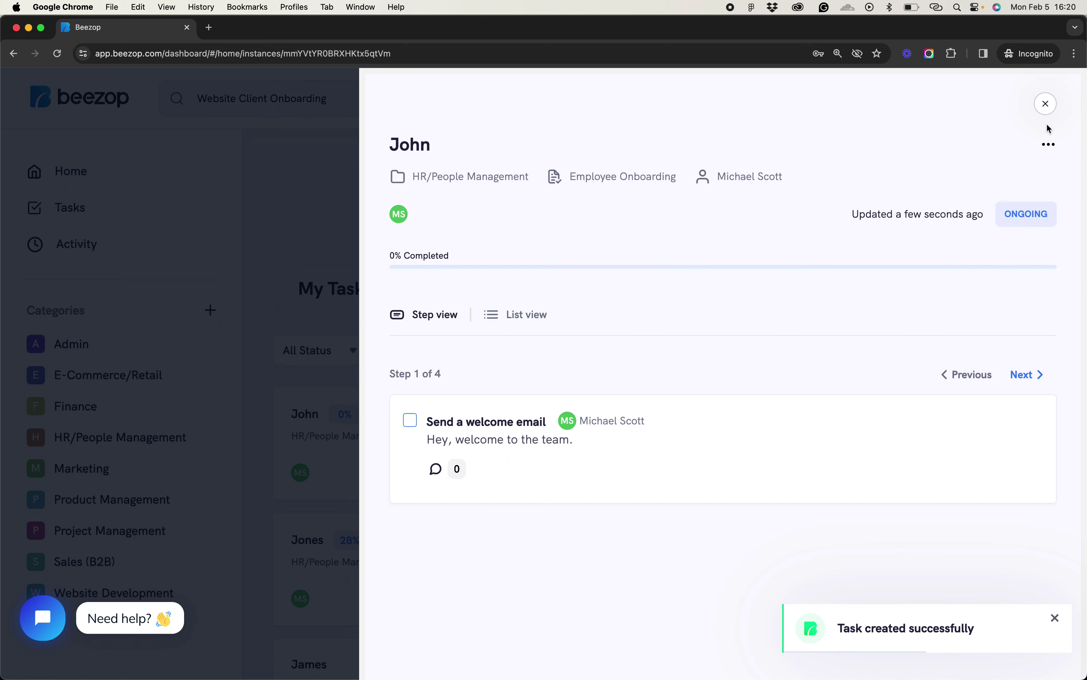
pyautogui.click(1049, 146)
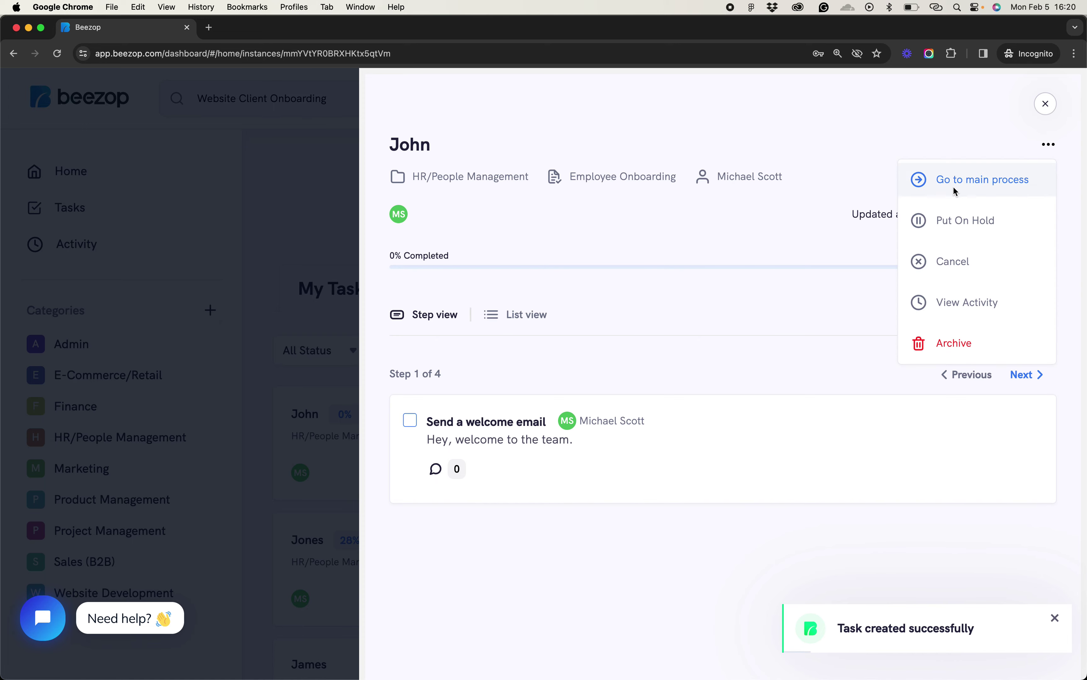
pyautogui.click(976, 185)
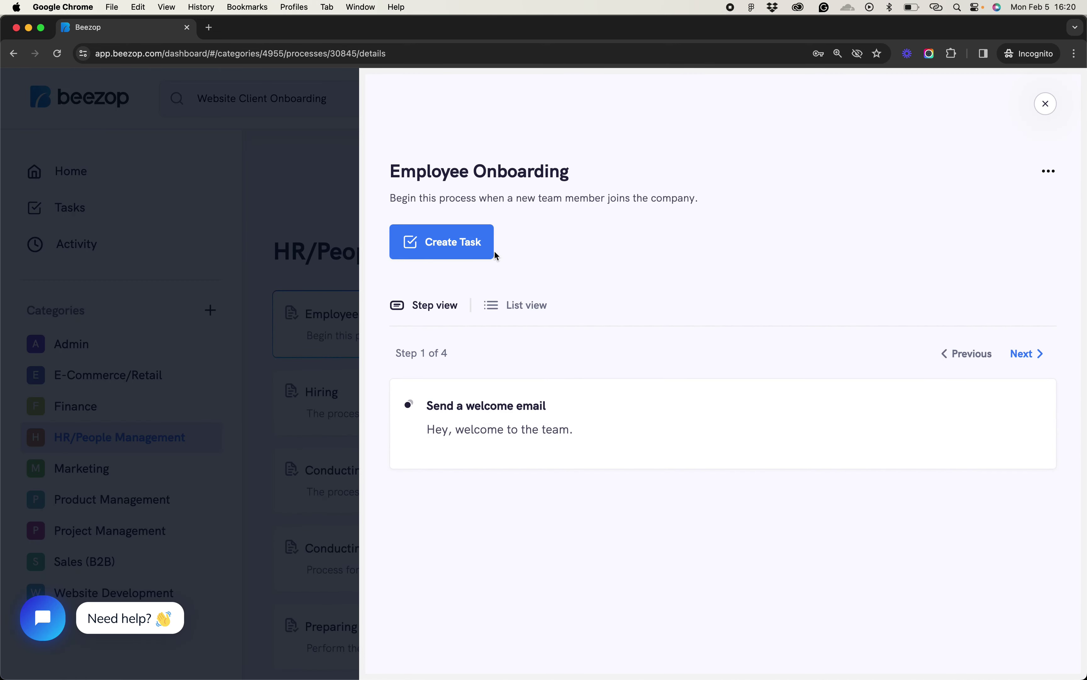
# Create a second Employee Onboarding task named 'Jane' and go back to the process
pyautogui.click(472, 252)
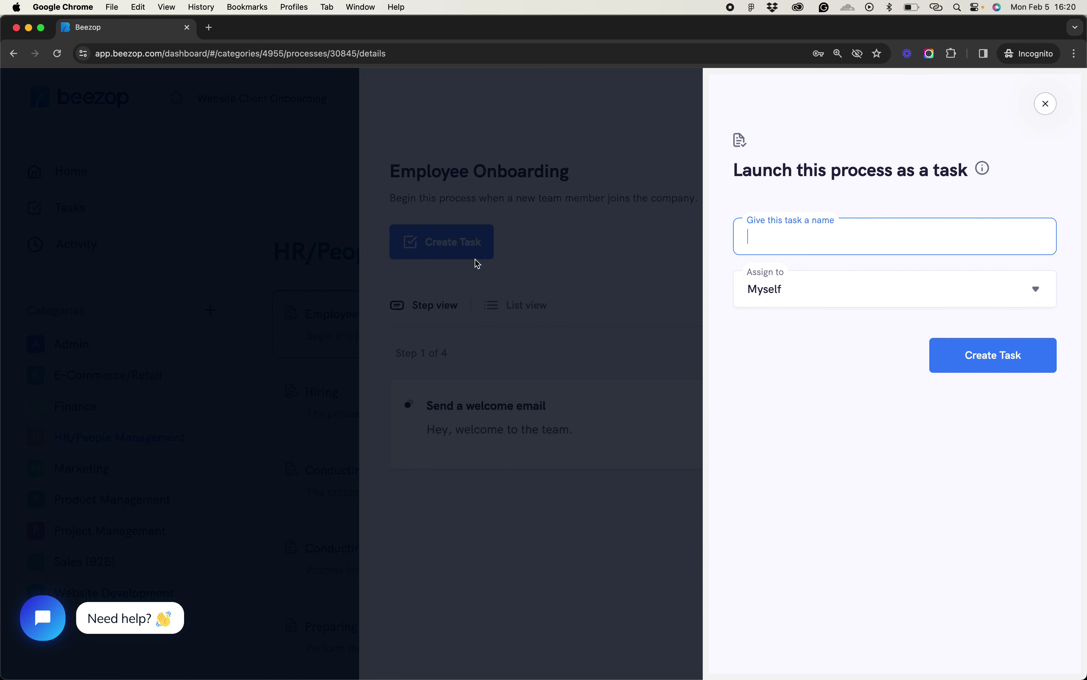
pyautogui.write('Jane')
pyautogui.click(1003, 366)
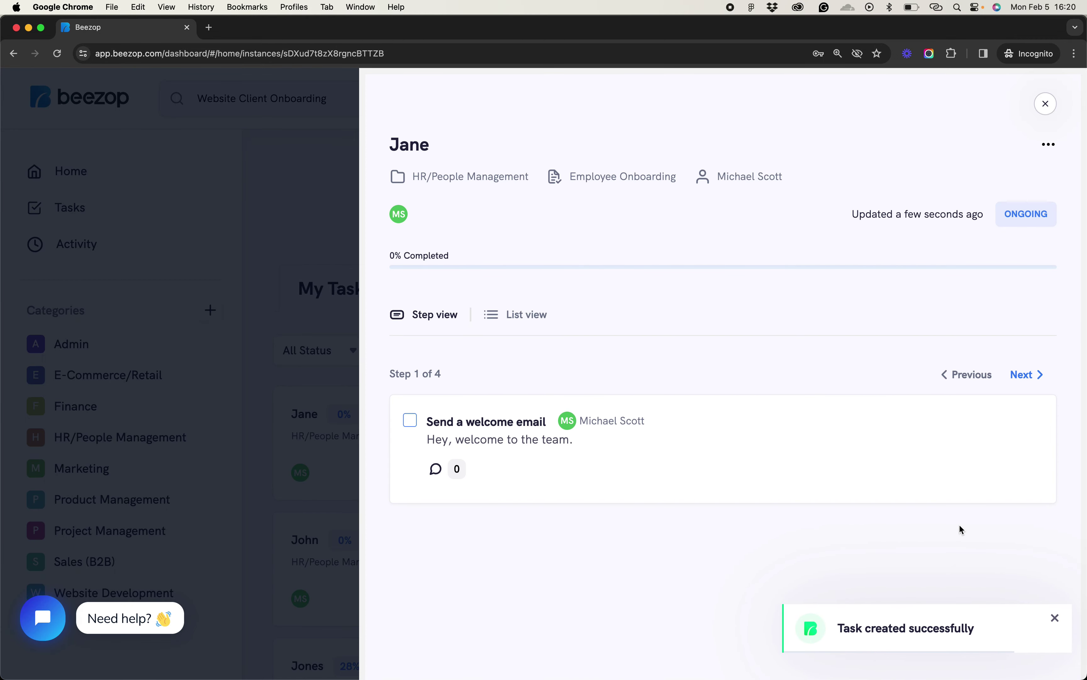
pyautogui.click(1050, 145)
pyautogui.click(996, 180)
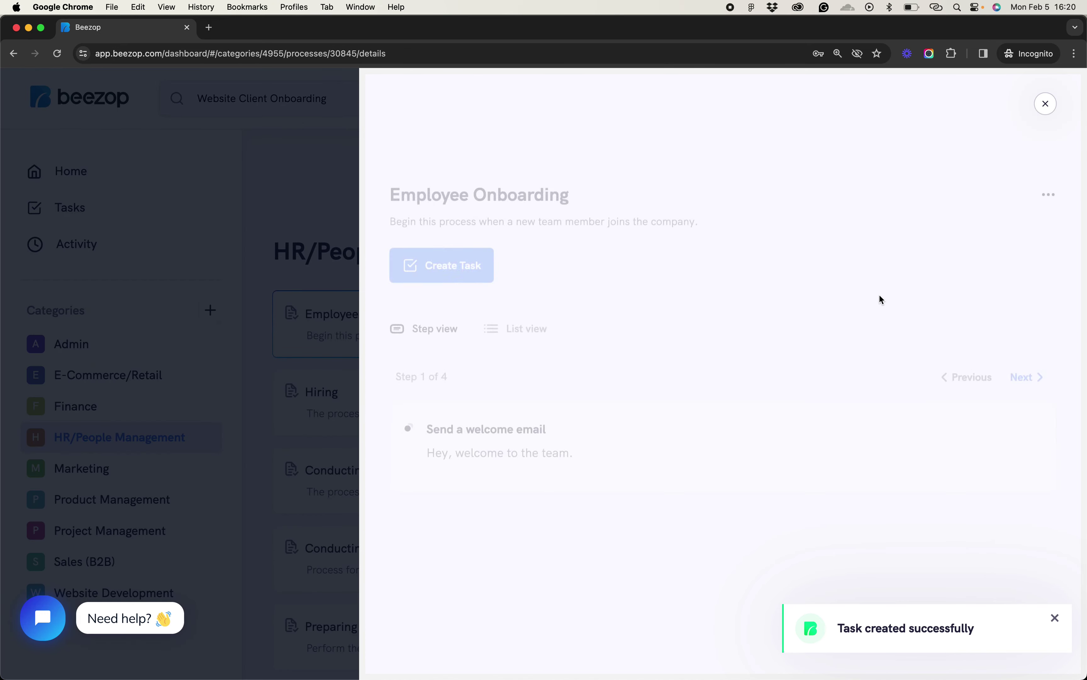
# Create a third task named 'Elizabeth', then close it to view My Tasks
pyautogui.click(449, 242)
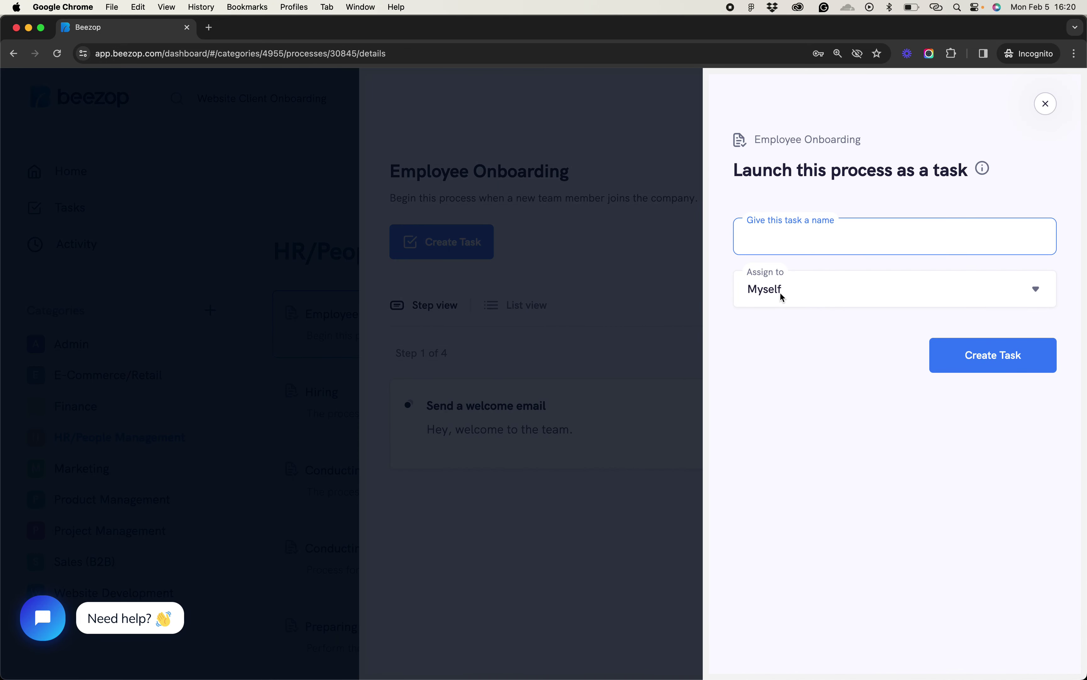
pyautogui.write('Elizabeth')
pyautogui.click(1011, 366)
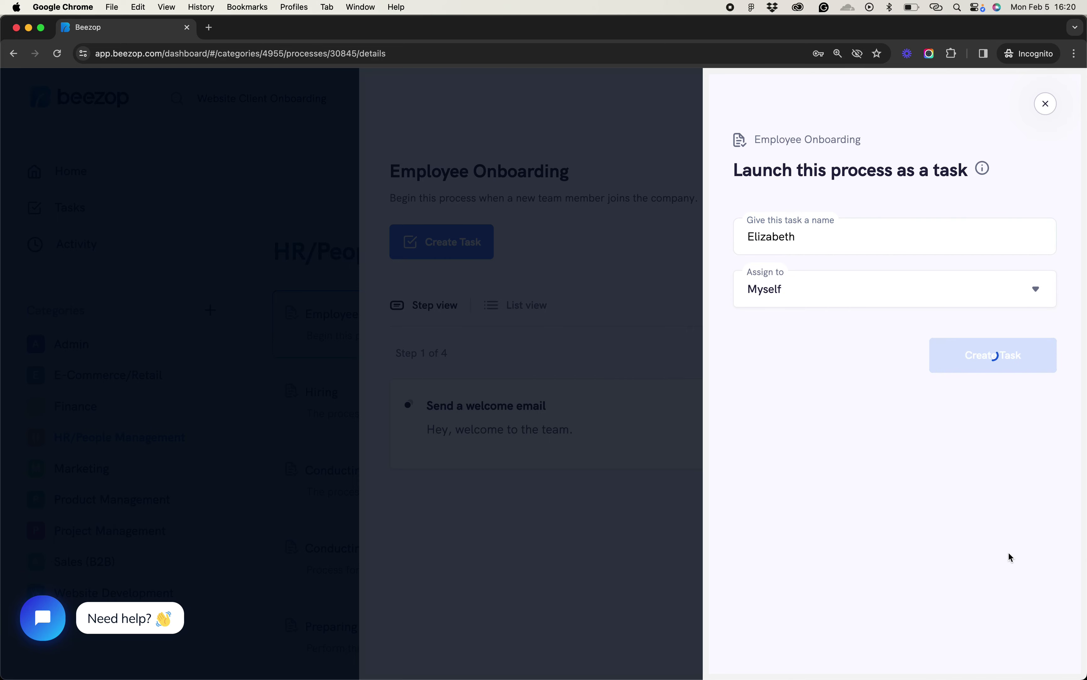
pyautogui.click(1045, 103)
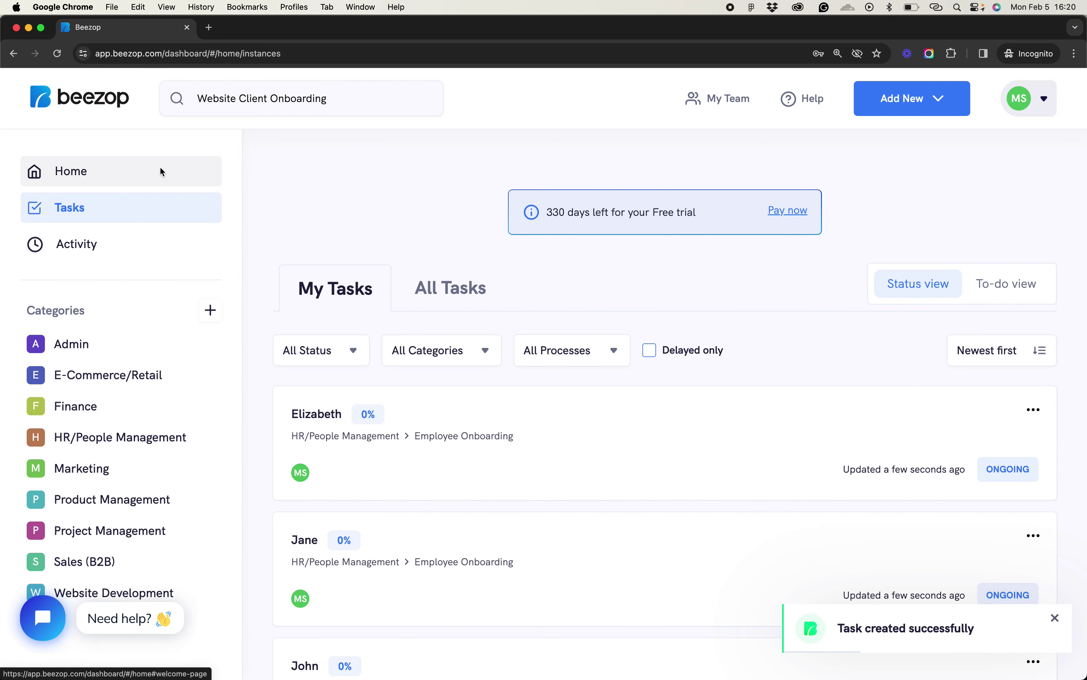
pyautogui.click(90, 170)
pyautogui.click(81, 211)
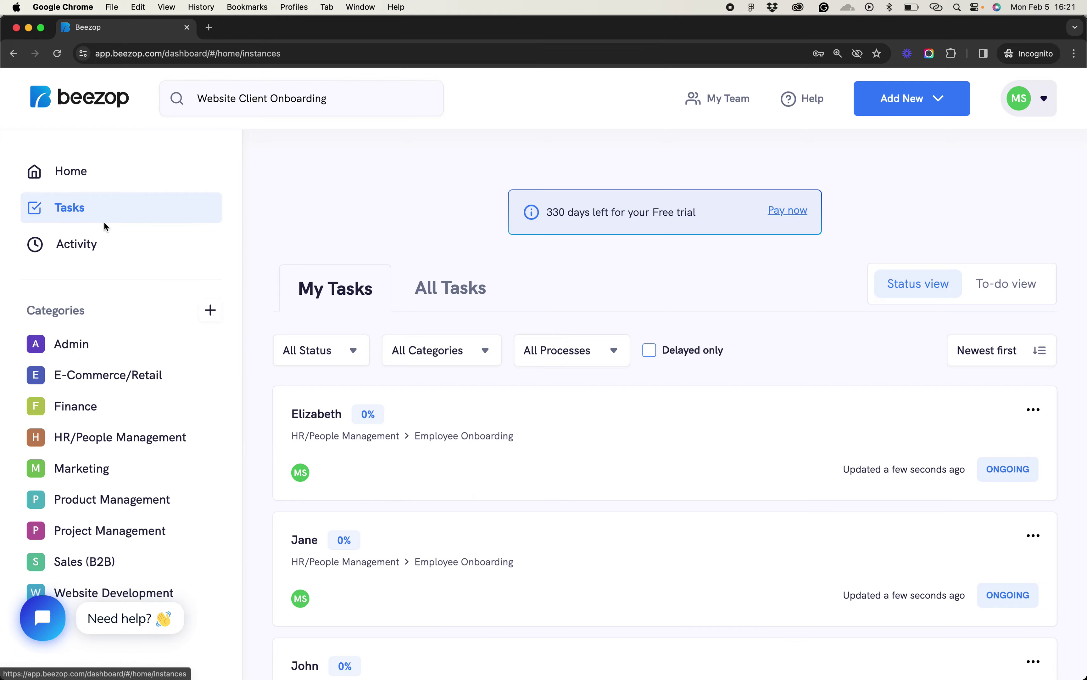
pyautogui.scroll(-5, 104, 222)
pyautogui.scroll(-6, 282, 395)
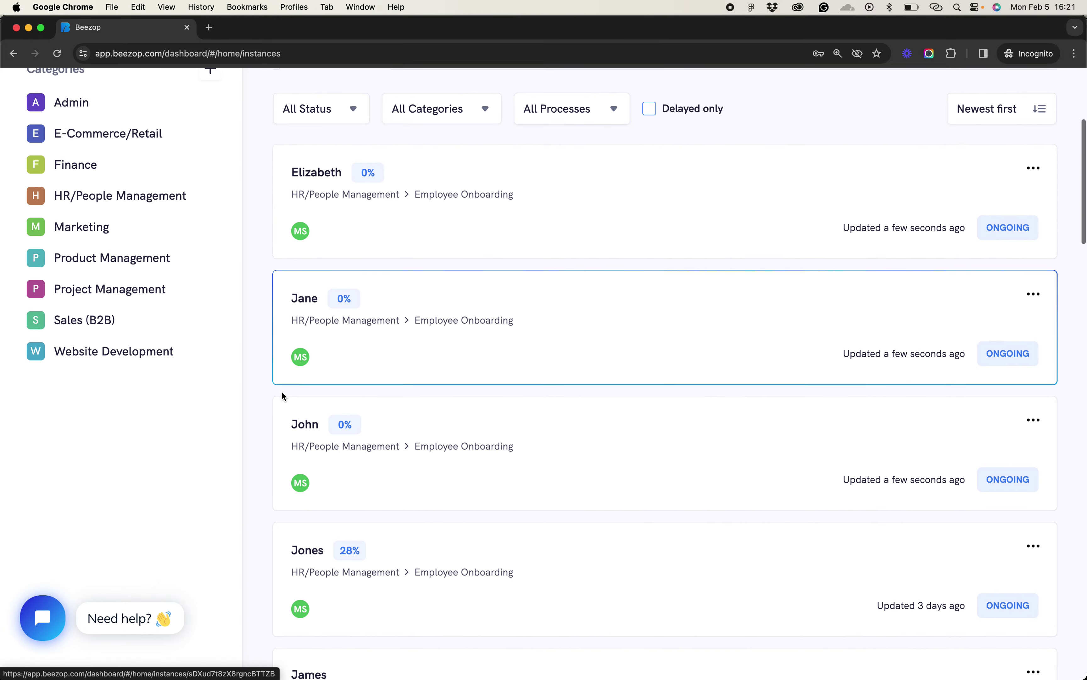
pyautogui.scroll(-5, 284, 427)
pyautogui.scroll(-20, 288, 439)
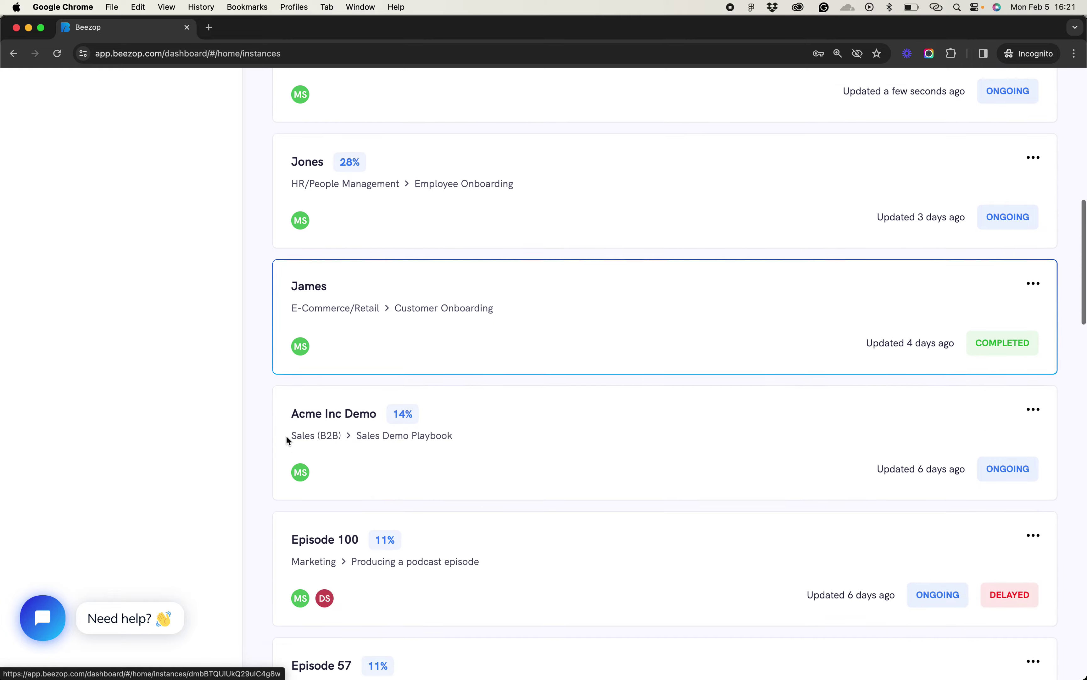
pyautogui.scroll(15, 288, 440)
pyautogui.scroll(20, 287, 440)
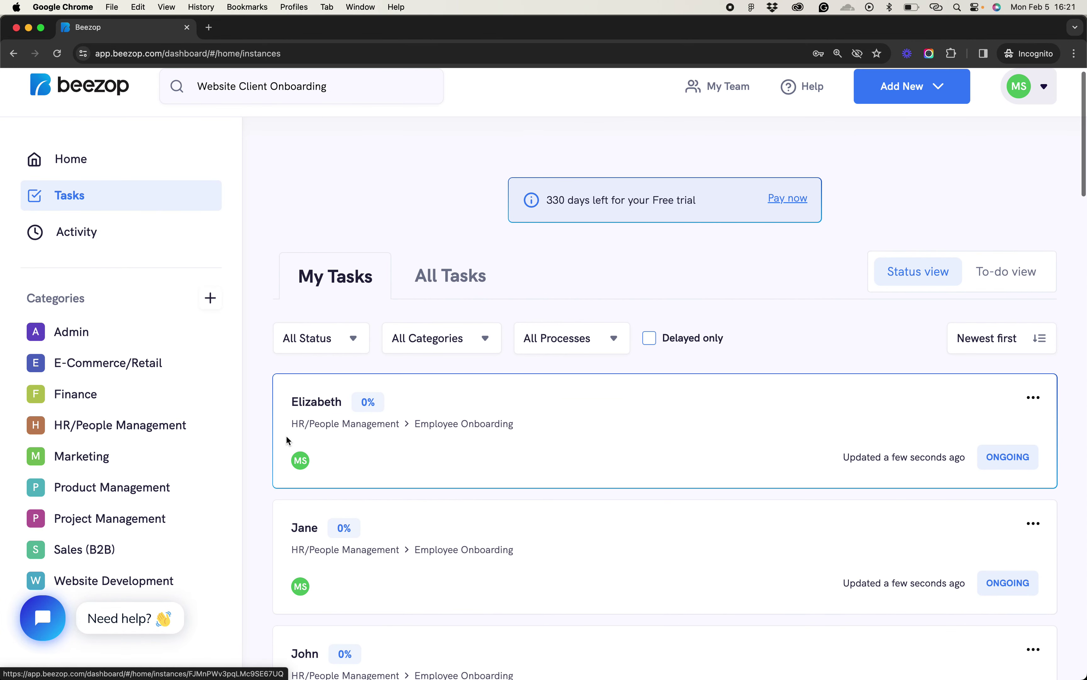
pyautogui.scroll(-8, 287, 439)
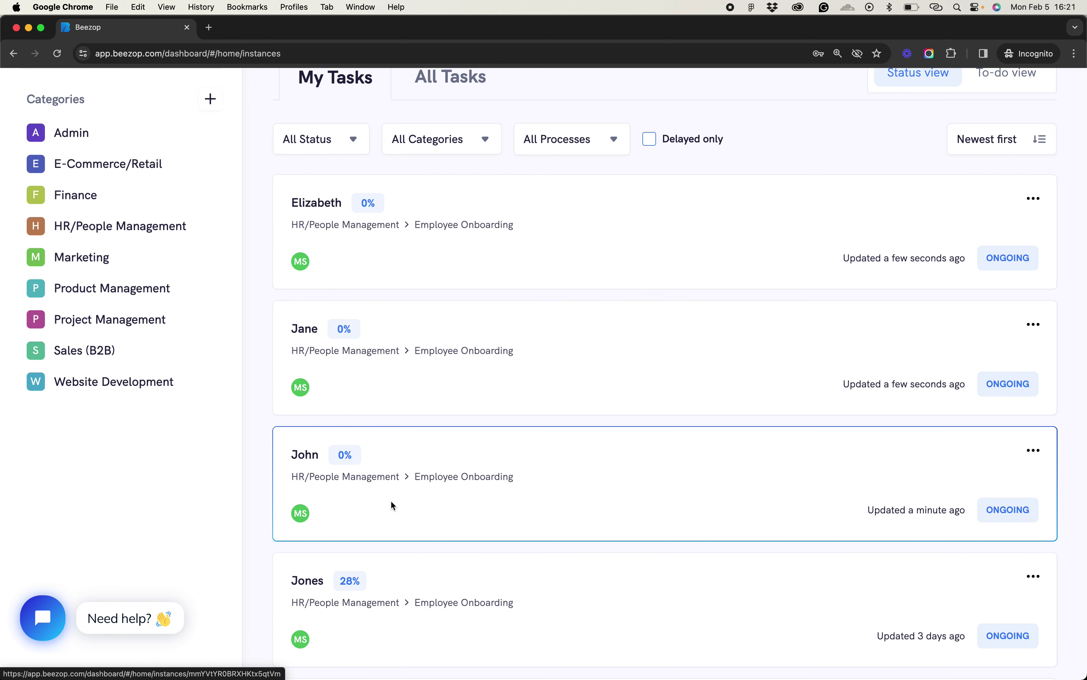
# Open the John onboarding task and look over its title and process name
pyautogui.click(419, 486)
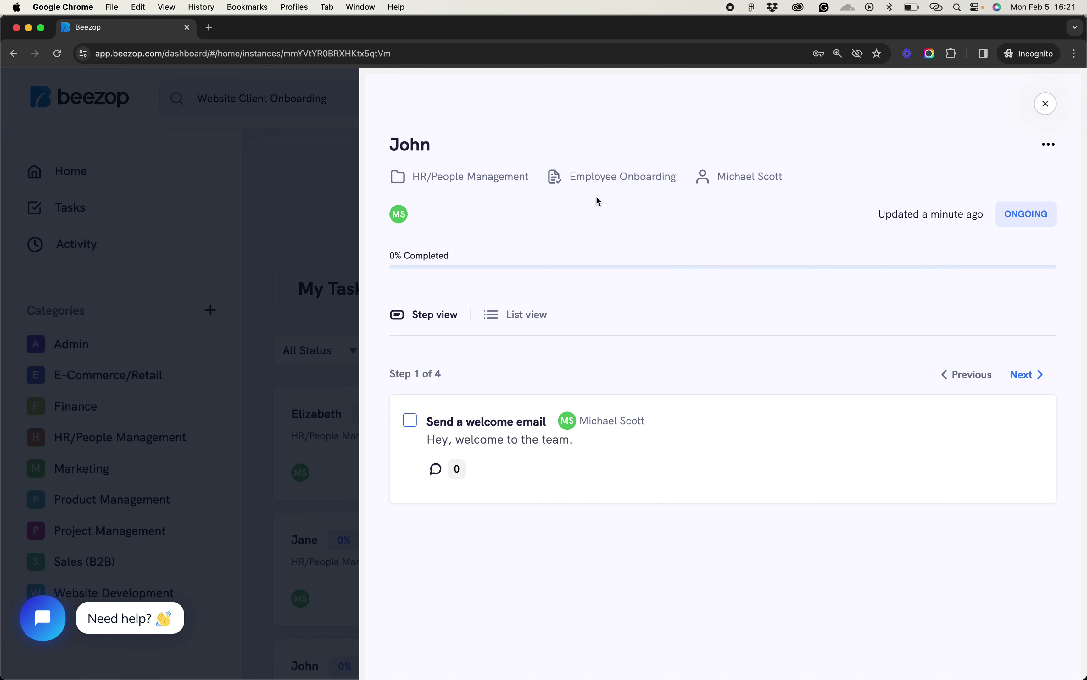
pyautogui.doubleClick(411, 148)
pyautogui.moveTo(569, 176); pyautogui.dragTo(641, 206)
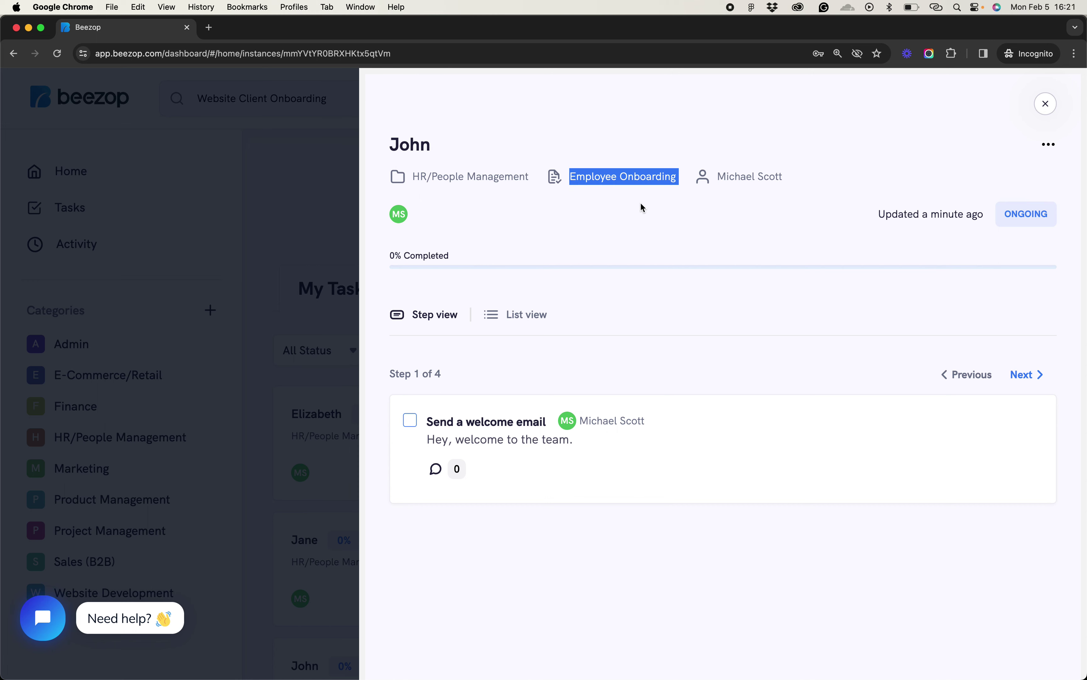
pyautogui.click(642, 207)
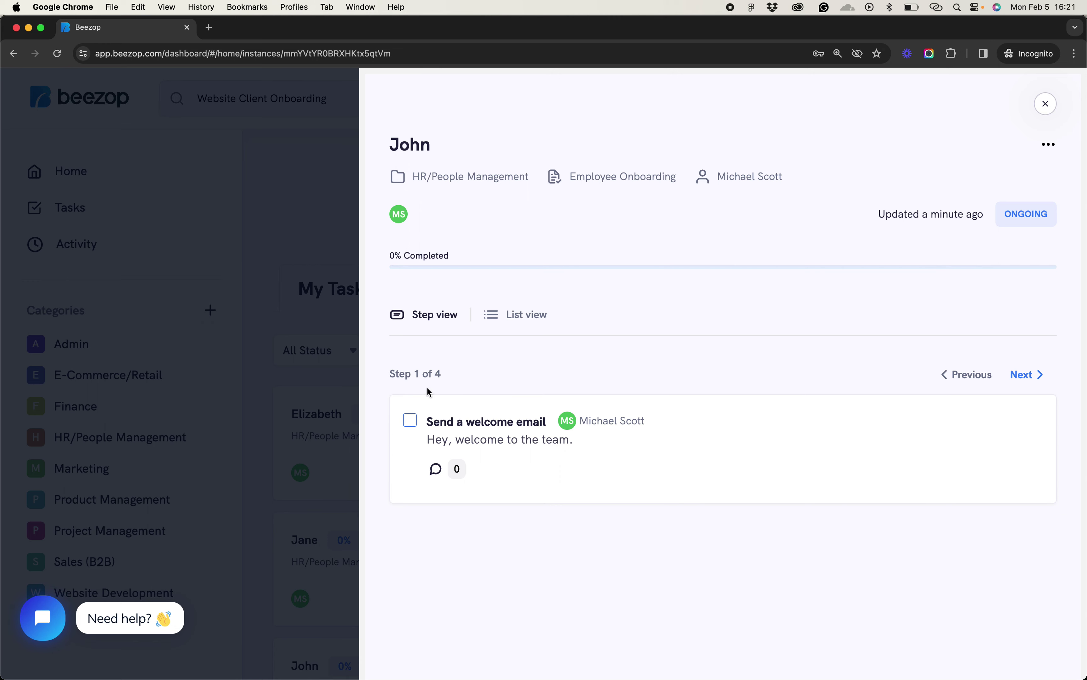
# Check off Send a welcome email and Add to work platforms, reaching 50%
pyautogui.tripleClick(478, 439)
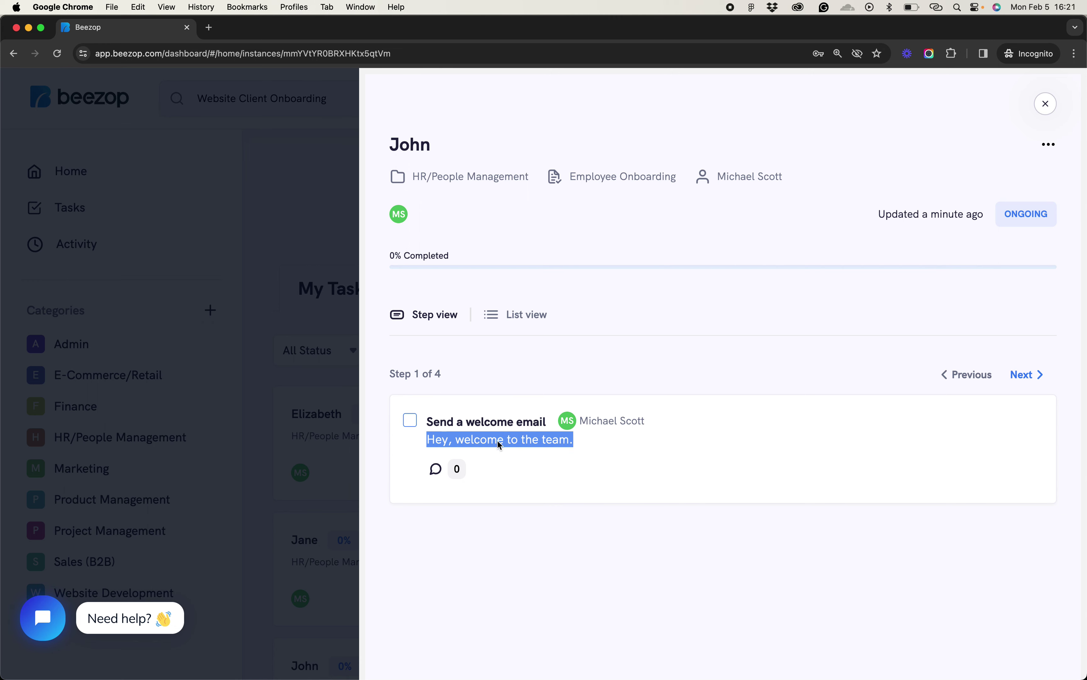
pyautogui.click(576, 459)
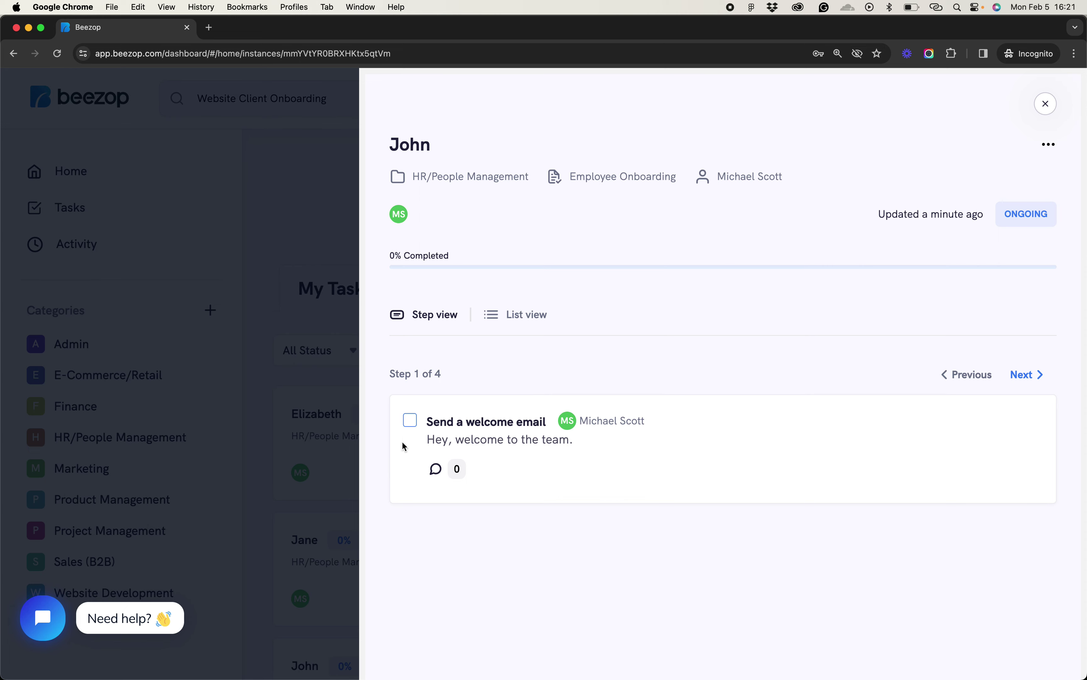
pyautogui.click(409, 419)
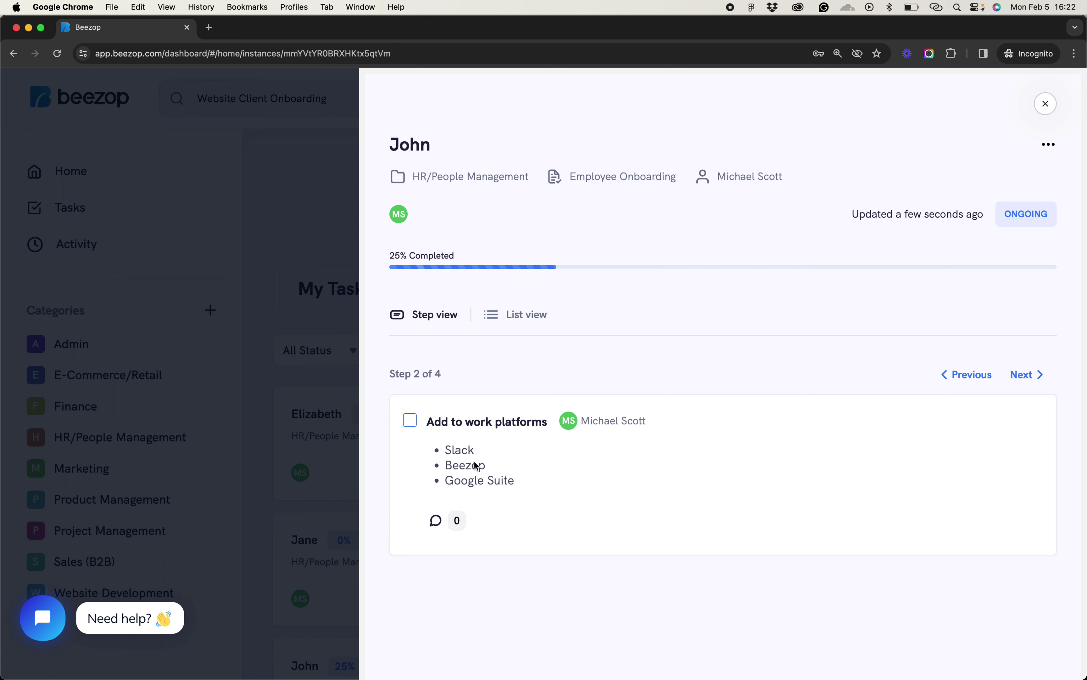
pyautogui.click(411, 420)
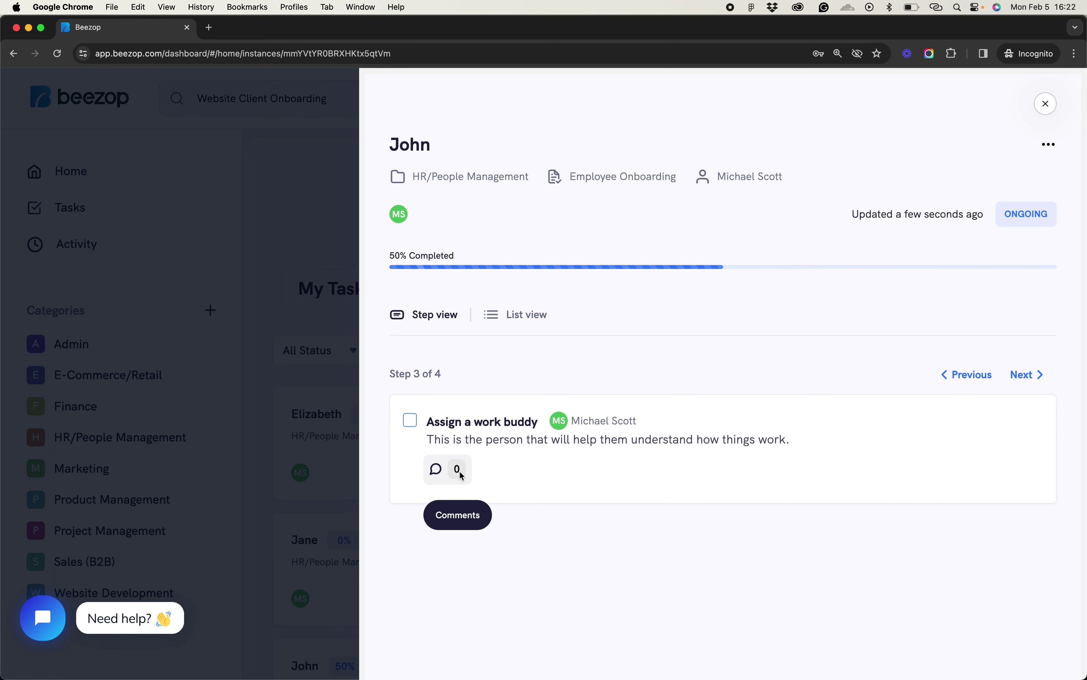
# Post 'Hey @<teammate> - Who's the buddy?' on John's Assign a work buddy step
pyautogui.click(440, 475)
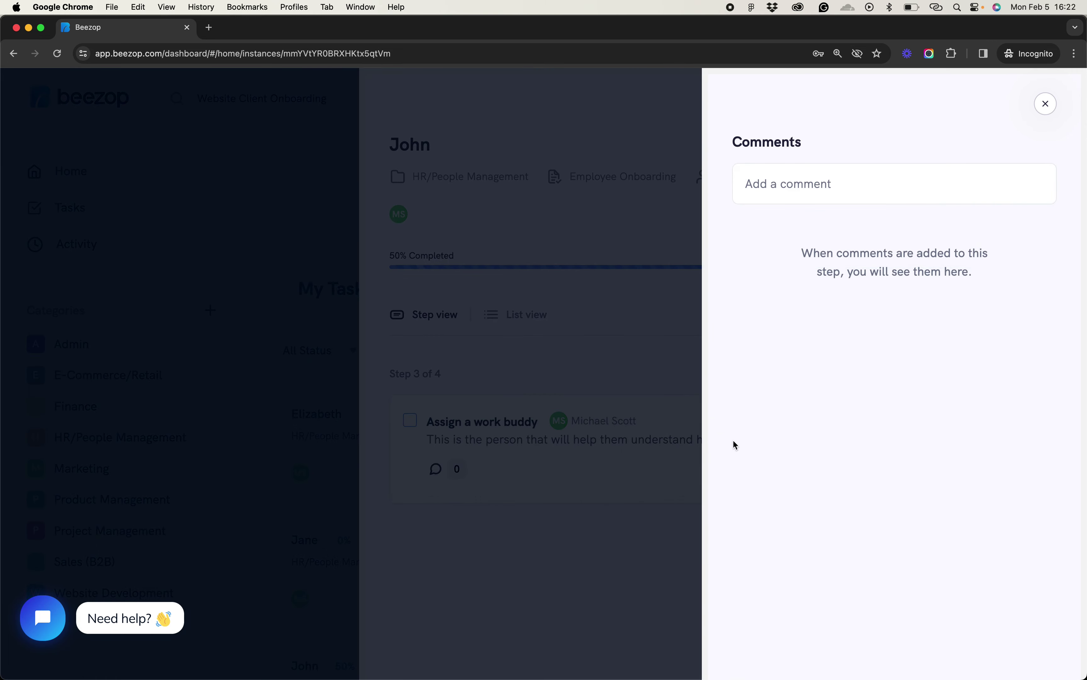
pyautogui.click(875, 183)
pyautogui.write('Hey @')
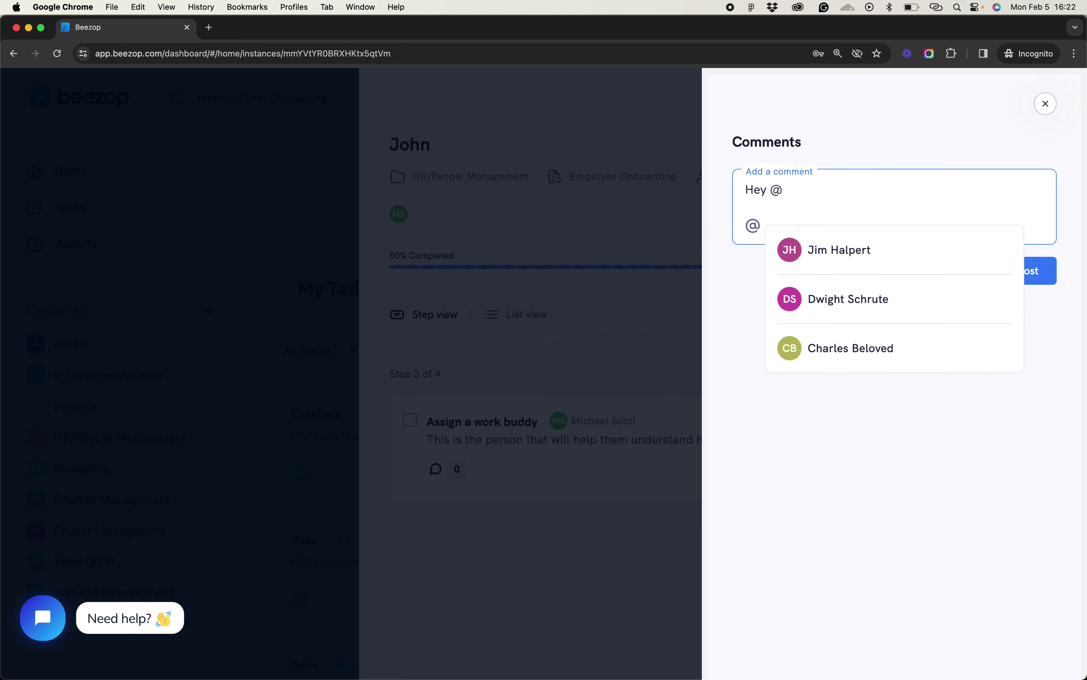
pyautogui.write('d')
pyautogui.click(898, 250)
pyautogui.write('- Who')
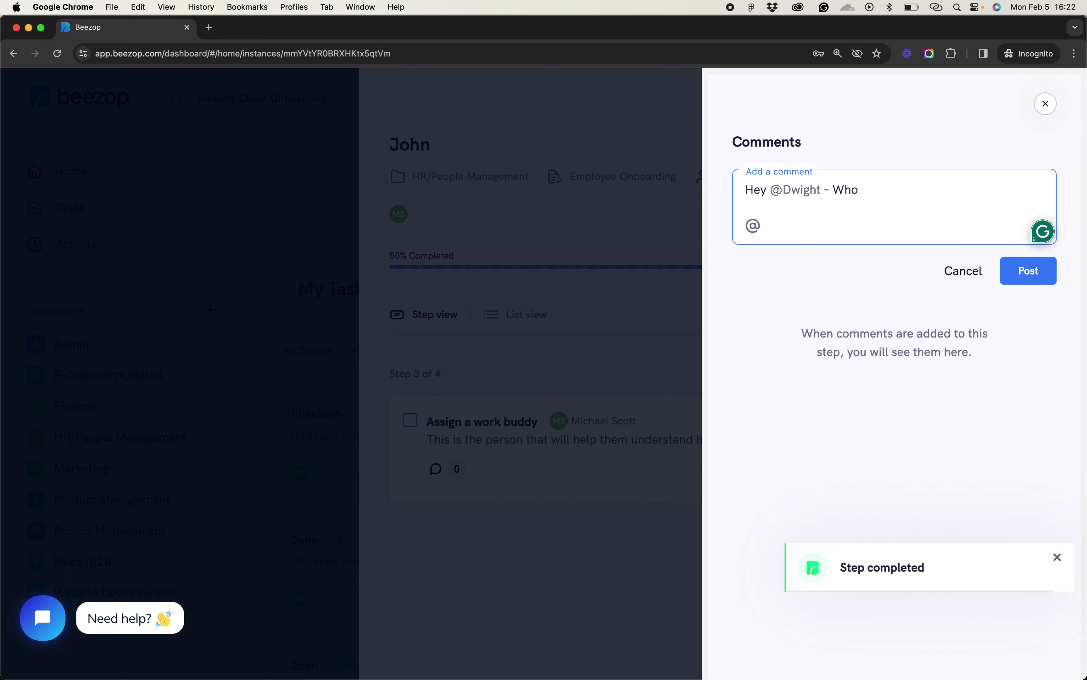
pyautogui.write("'s the buddy")
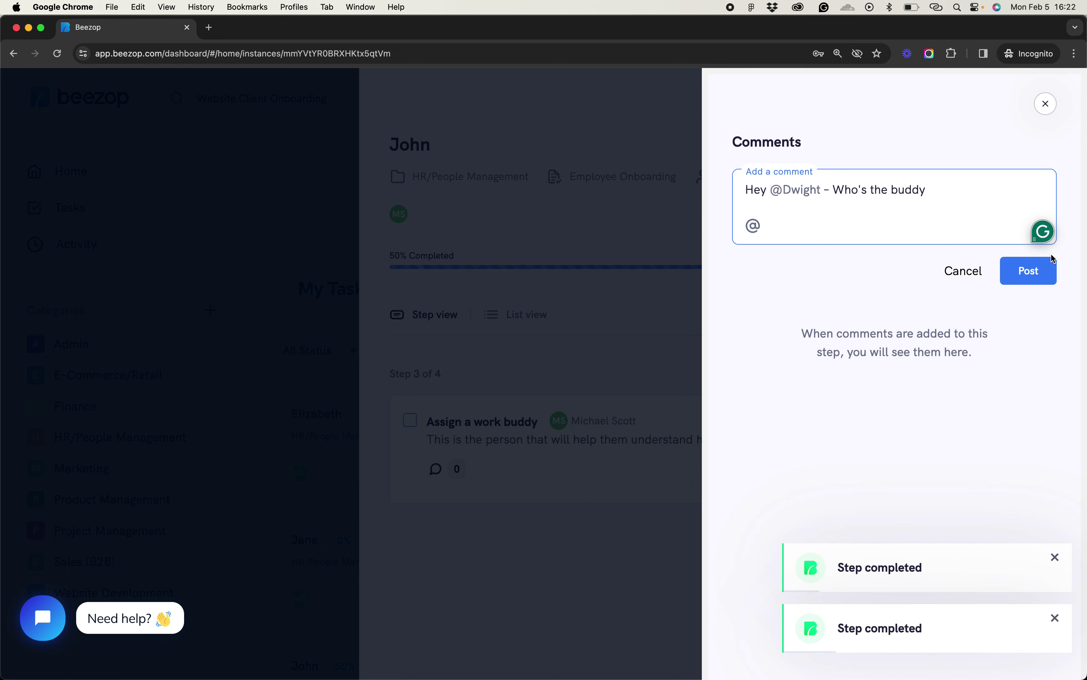
pyautogui.write('?')
pyautogui.click(1015, 274)
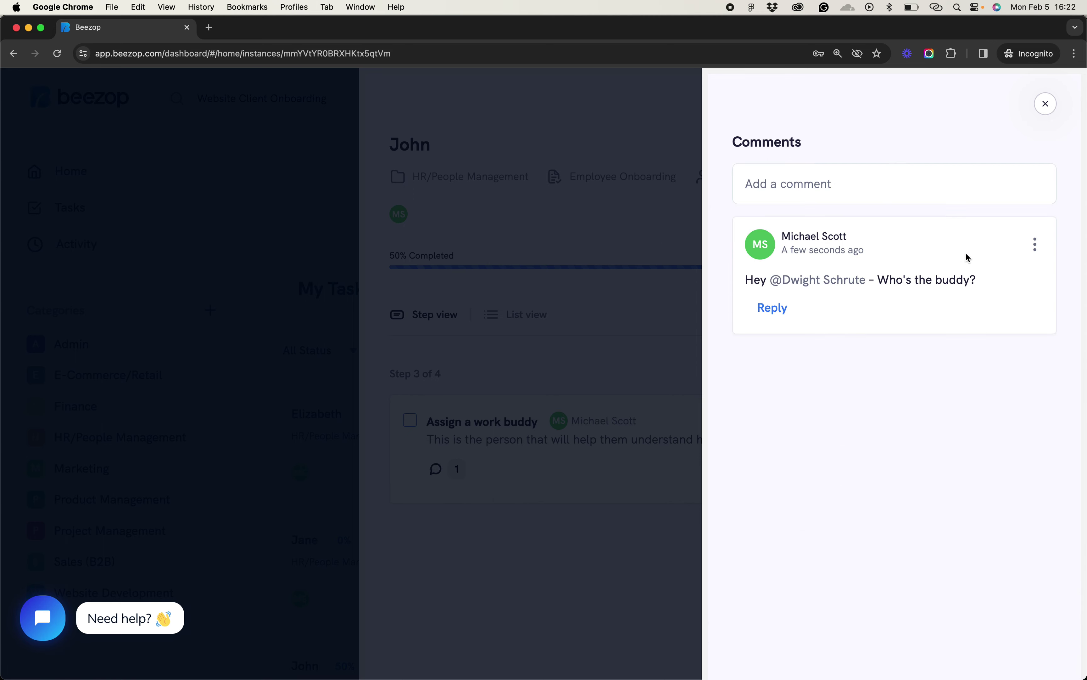
pyautogui.click(1047, 105)
# Check off John's Assign a work buddy step, bringing it to 75%
pyautogui.click(411, 420)
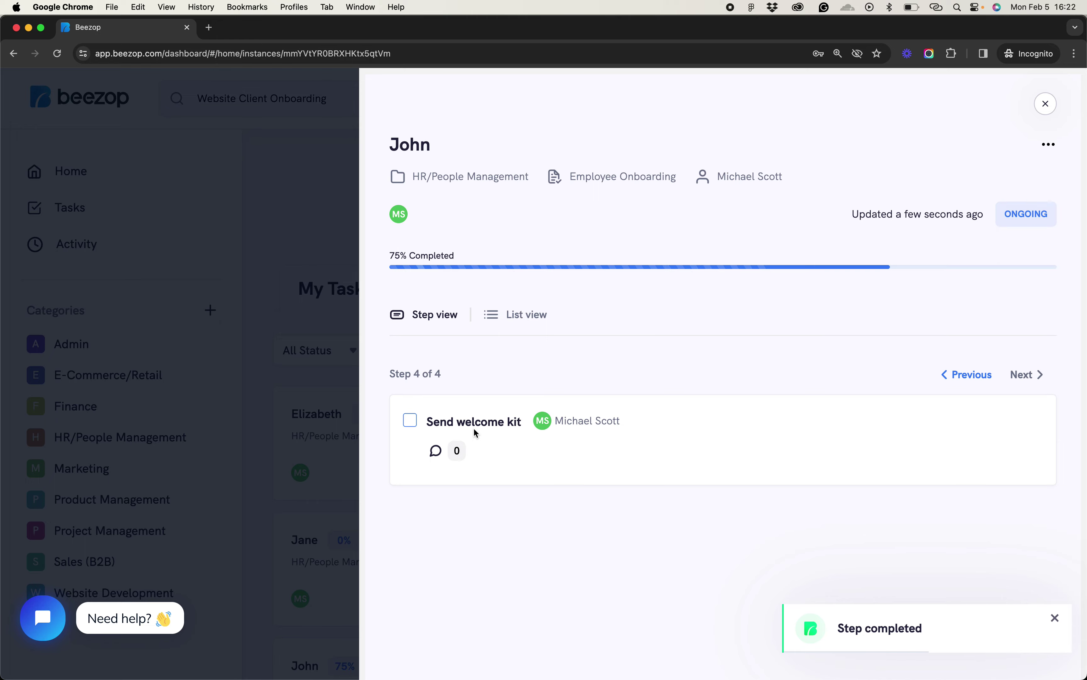
pyautogui.click(1046, 110)
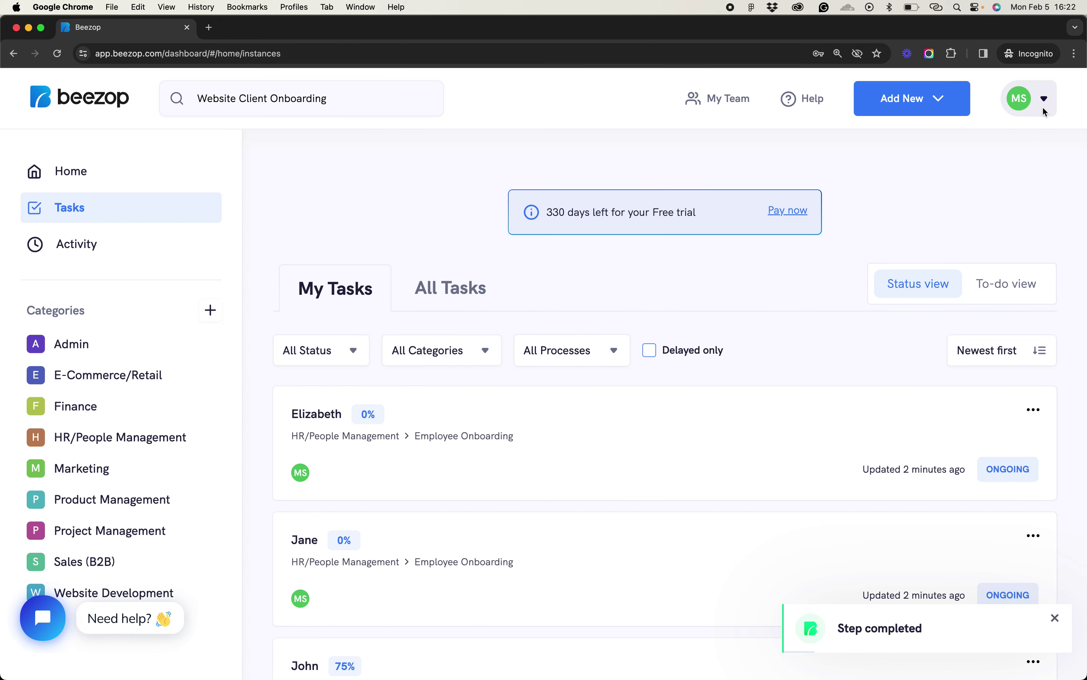
pyautogui.scroll(-3, 608, 315)
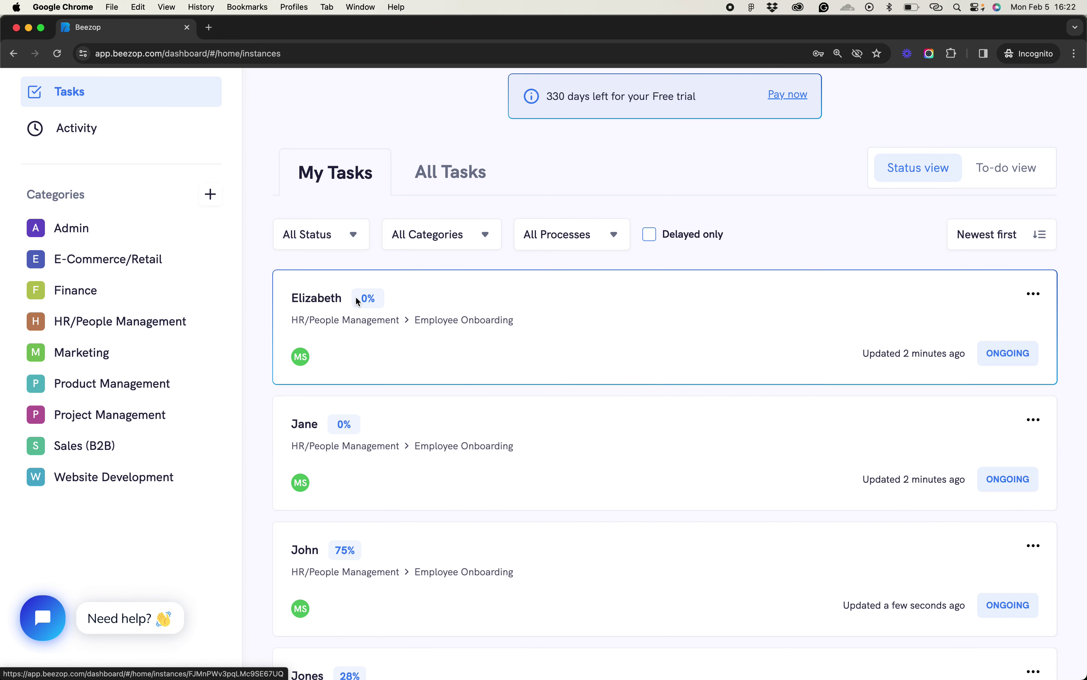
# Mark Send a welcome email done on Jane's task, bringing it to 25%
pyautogui.click(391, 417)
pyautogui.click(410, 420)
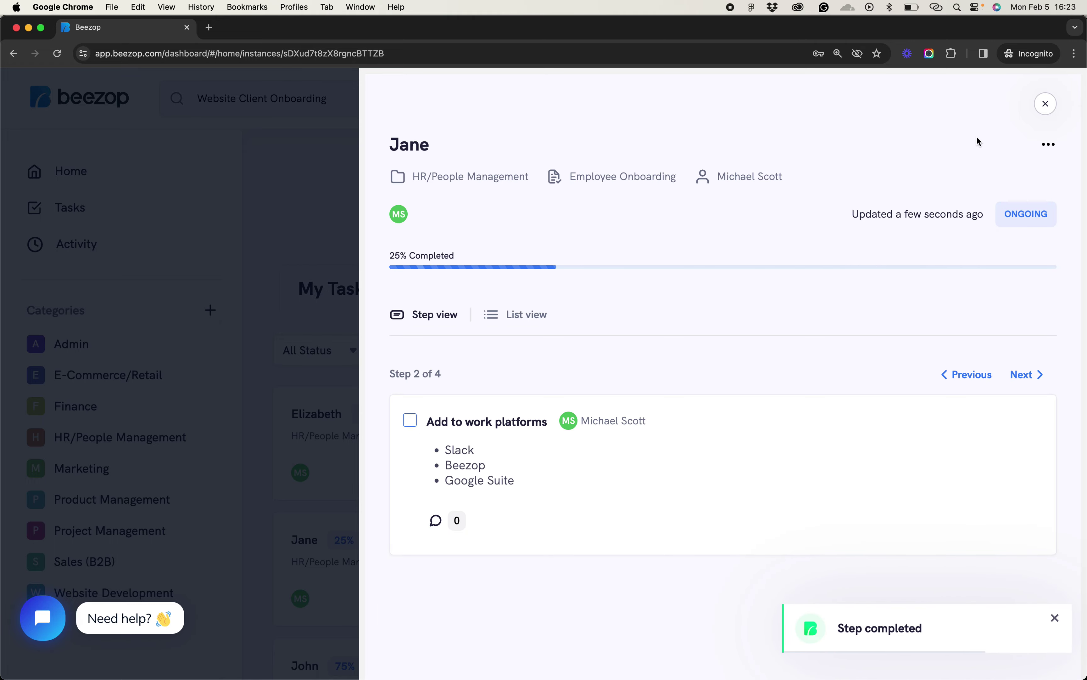
pyautogui.click(1046, 105)
pyautogui.scroll(-3, 476, 481)
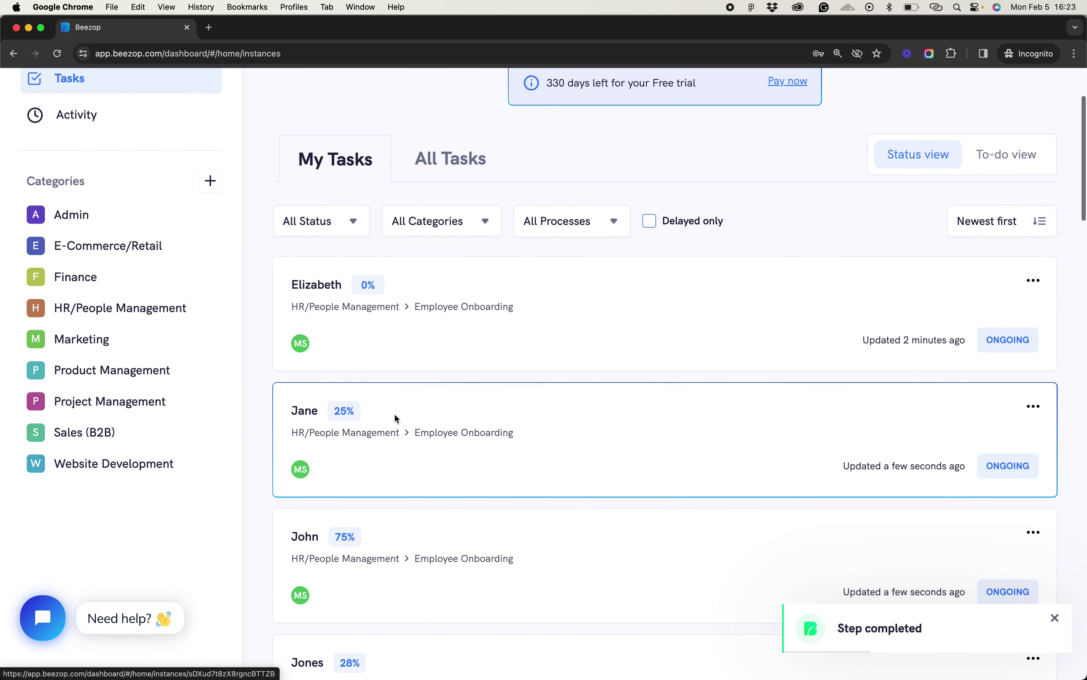
pyautogui.scroll(3, 431, 595)
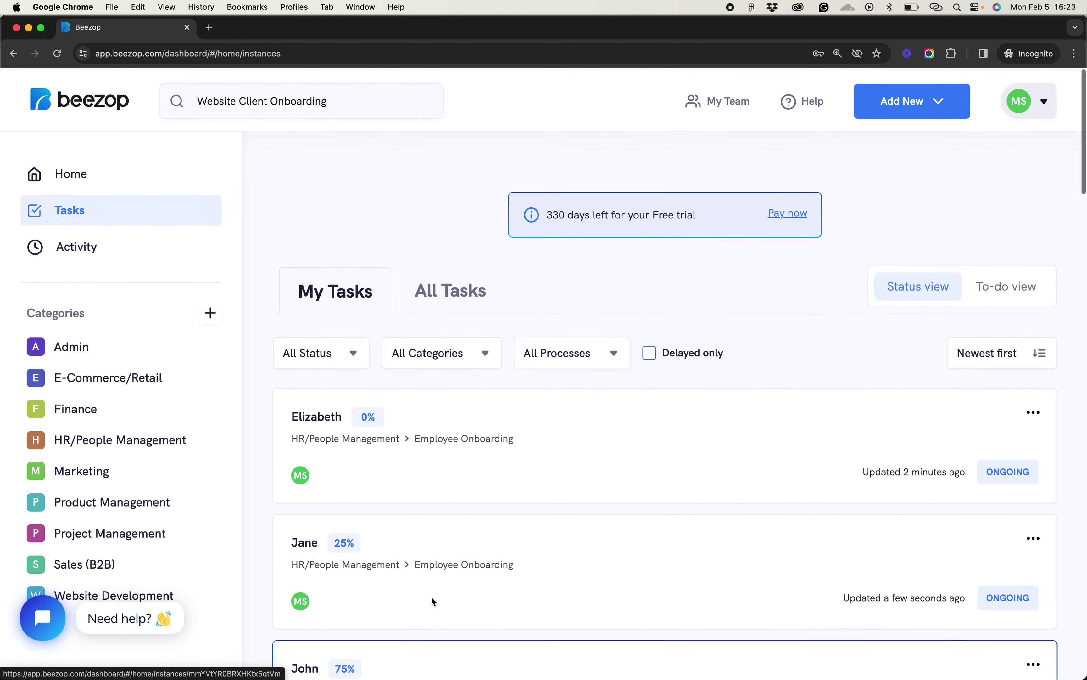
pyautogui.scroll(-1, 431, 596)
# Scroll through My Tasks to compare Elizabeth's, Jane's and John's task progress
pyautogui.scroll(-1, 432, 599)
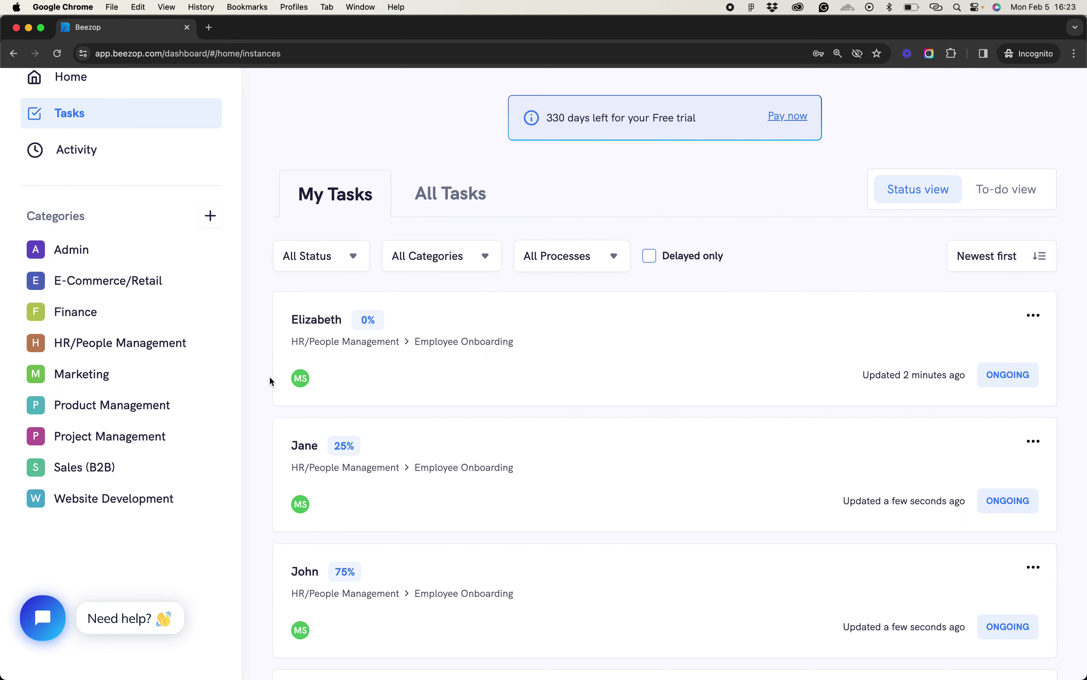
pyautogui.scroll(3, 269, 378)
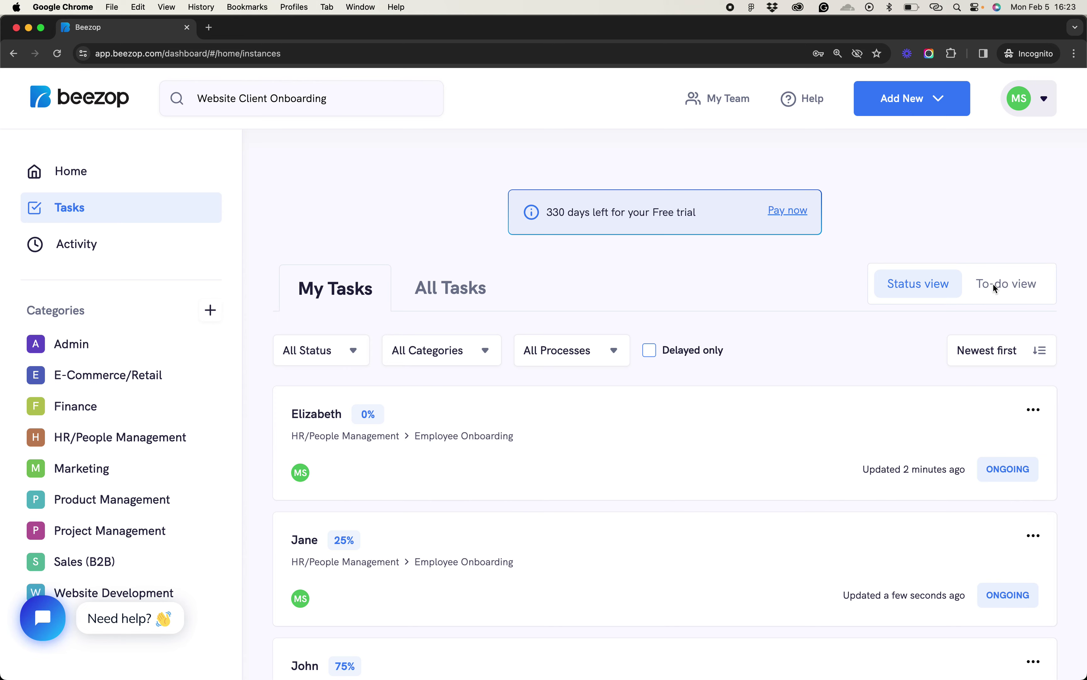
pyautogui.scroll(-3, 745, 454)
pyautogui.scroll(3, 681, 529)
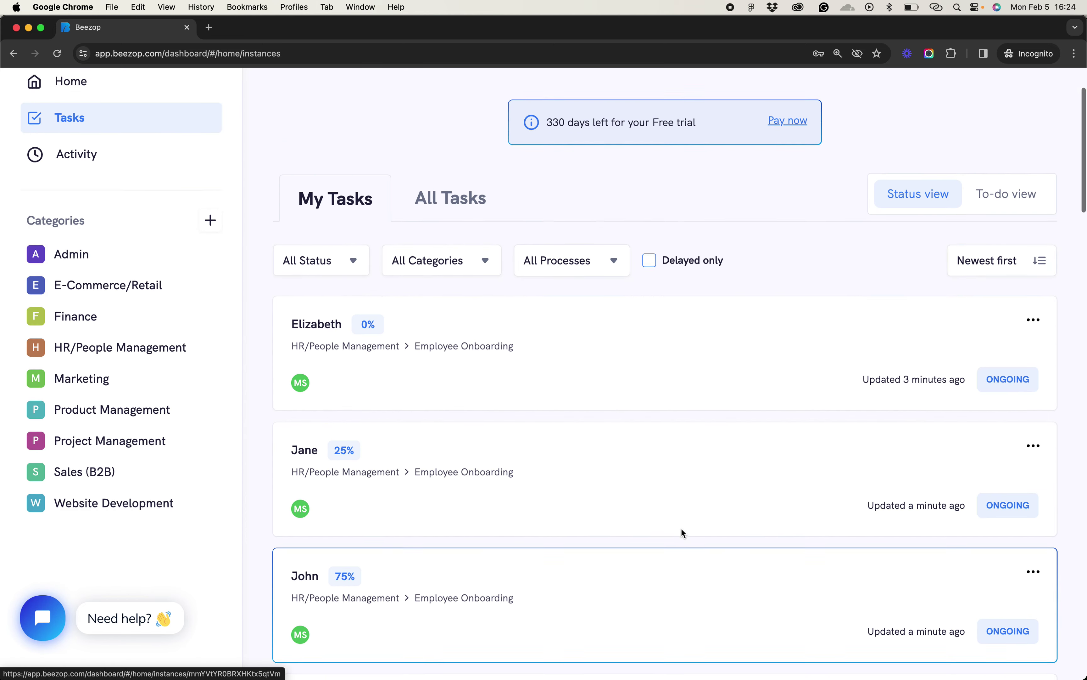
# Switch My Tasks to the to-do layout and browse each task's next step
pyautogui.click(1014, 292)
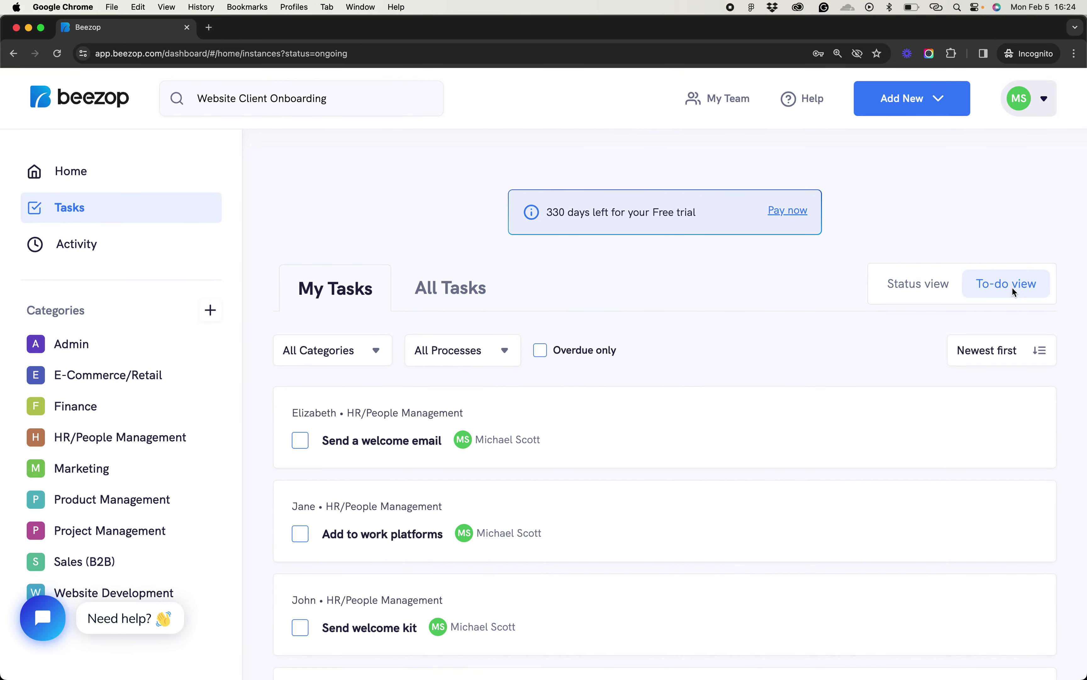
pyautogui.scroll(-3, 723, 365)
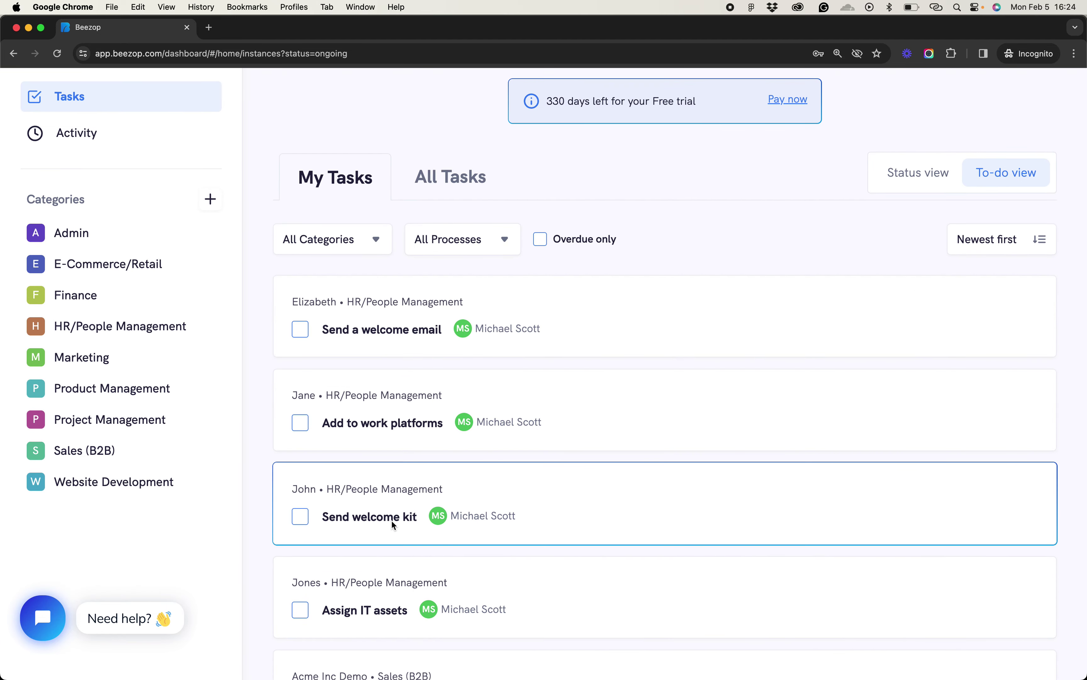
pyautogui.scroll(-4, 403, 557)
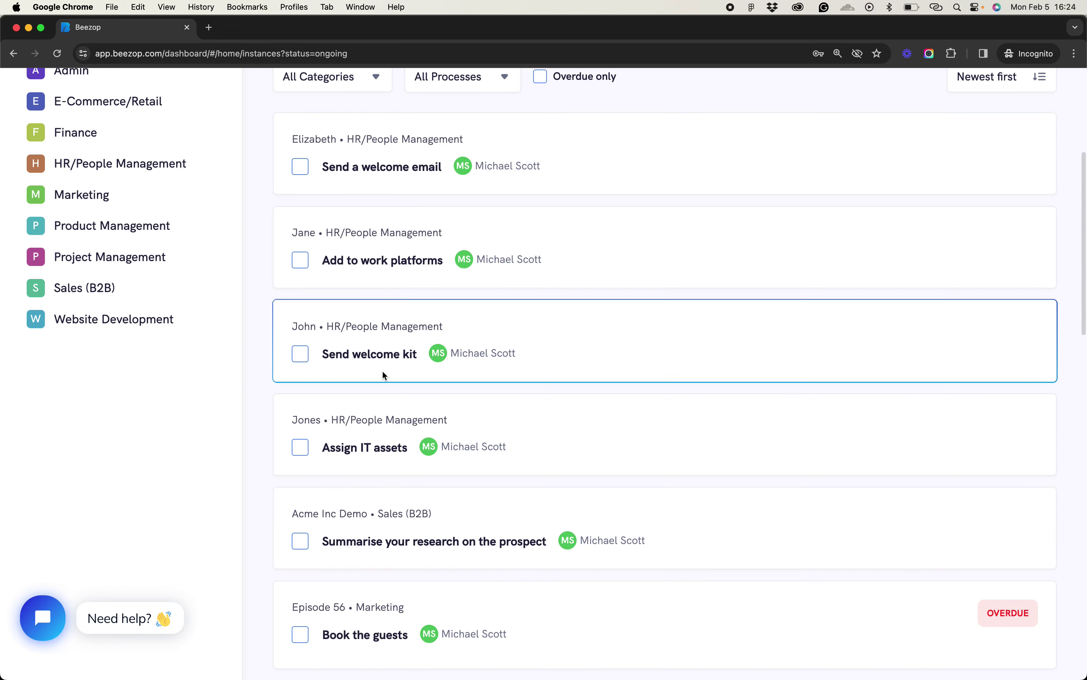
pyautogui.scroll(-5, 384, 575)
pyautogui.scroll(8, 417, 176)
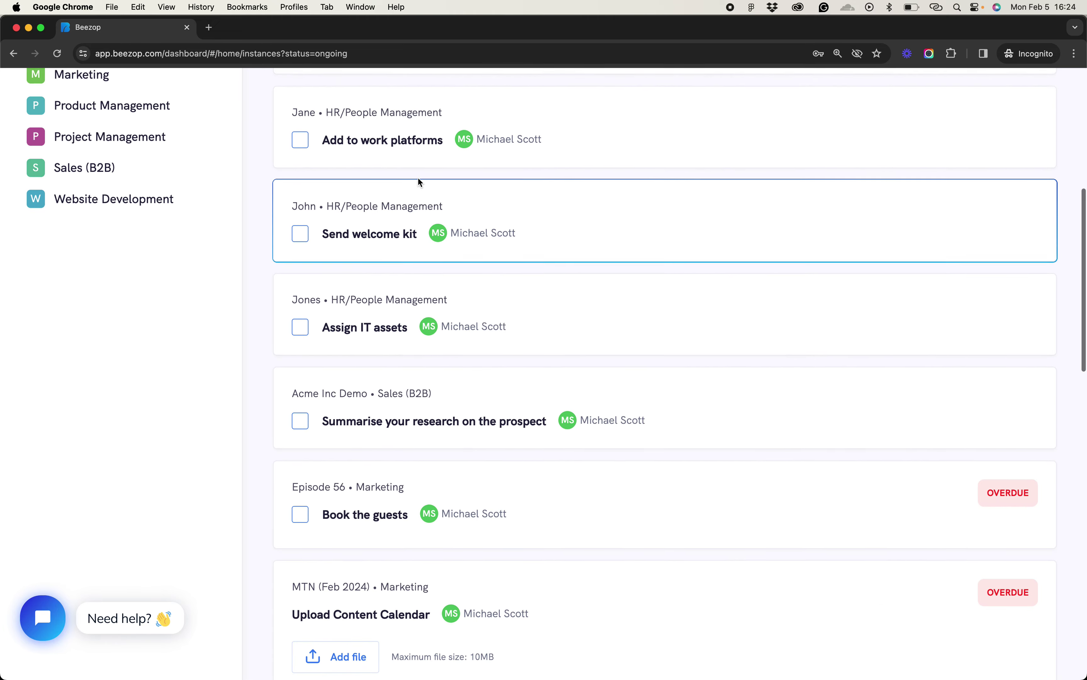
pyautogui.scroll(4, 419, 182)
# Briefly show everyone's tasks, then open the Activity feed from Home
pyautogui.click(436, 296)
pyautogui.click(347, 297)
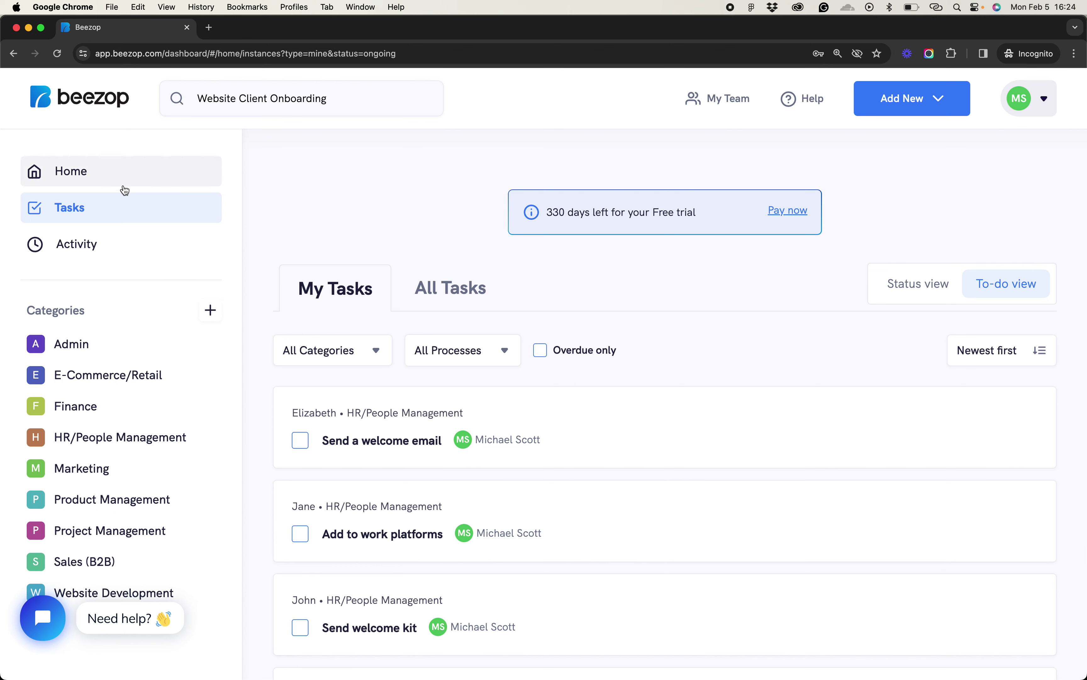
pyautogui.click(78, 176)
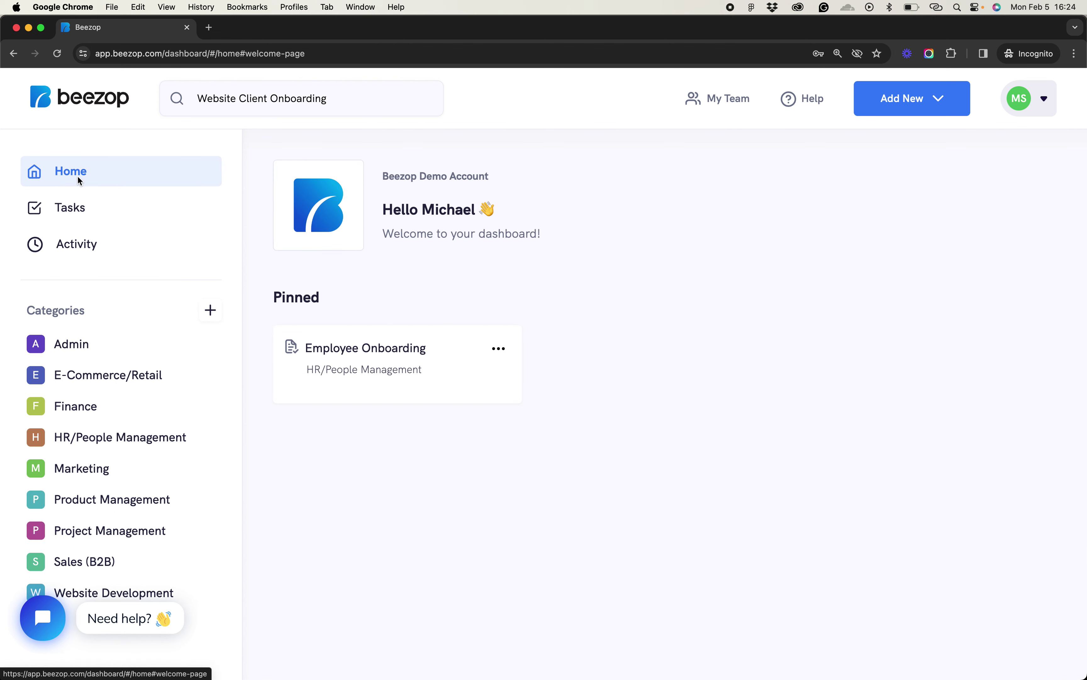
pyautogui.click(88, 244)
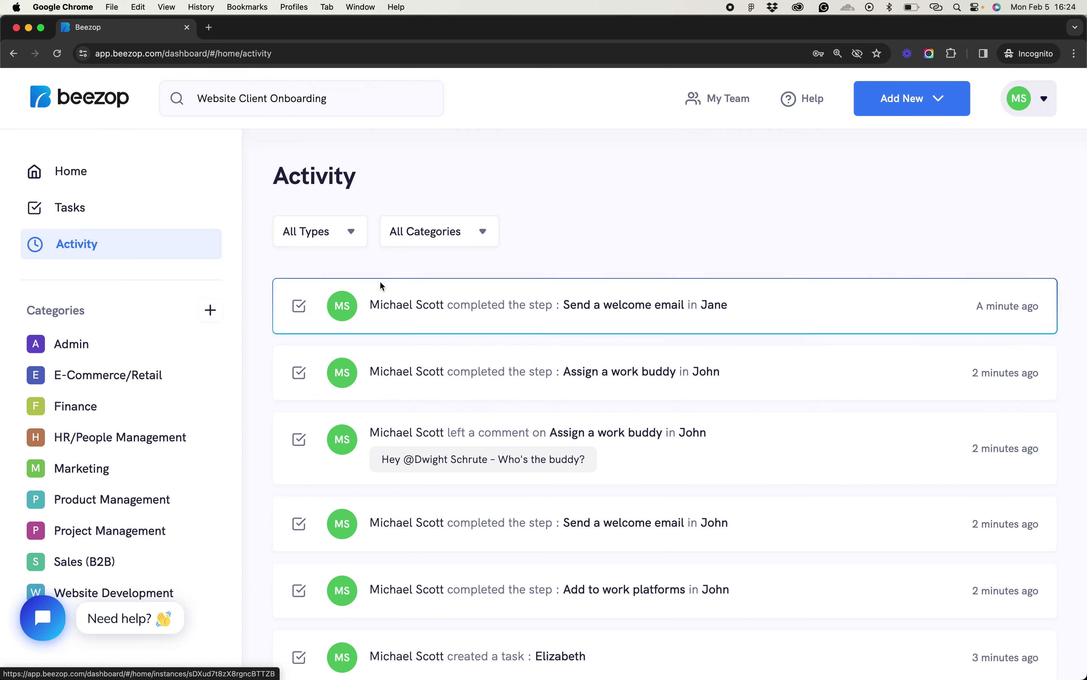
# Filter the Activity feed to Processes and scroll through the process entries
pyautogui.click(331, 241)
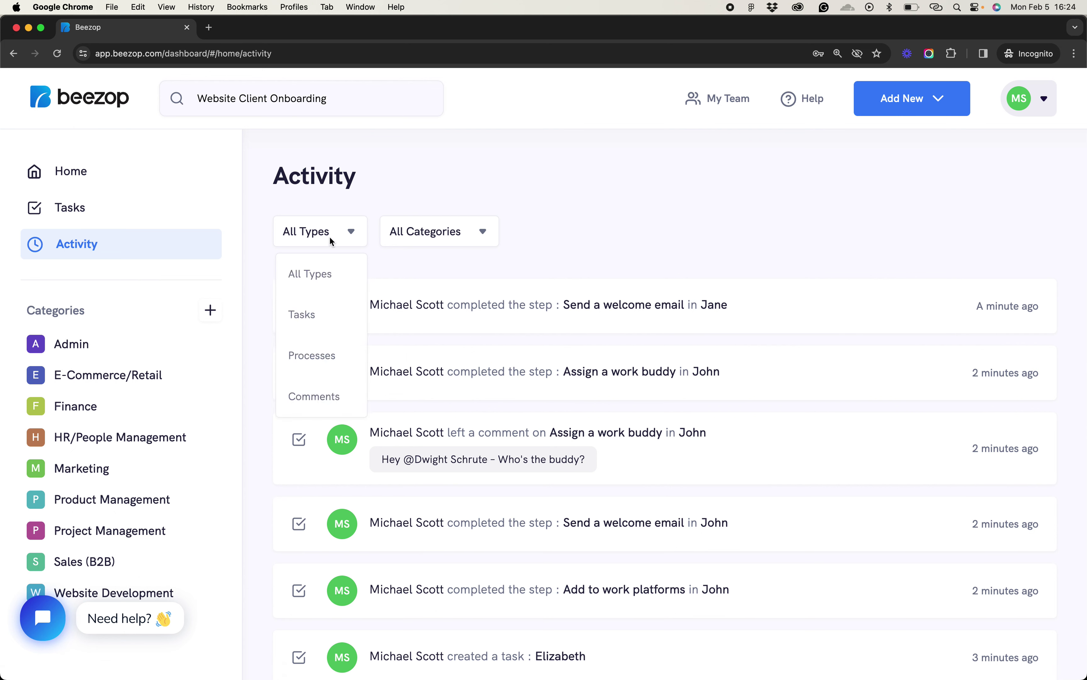
pyautogui.click(323, 357)
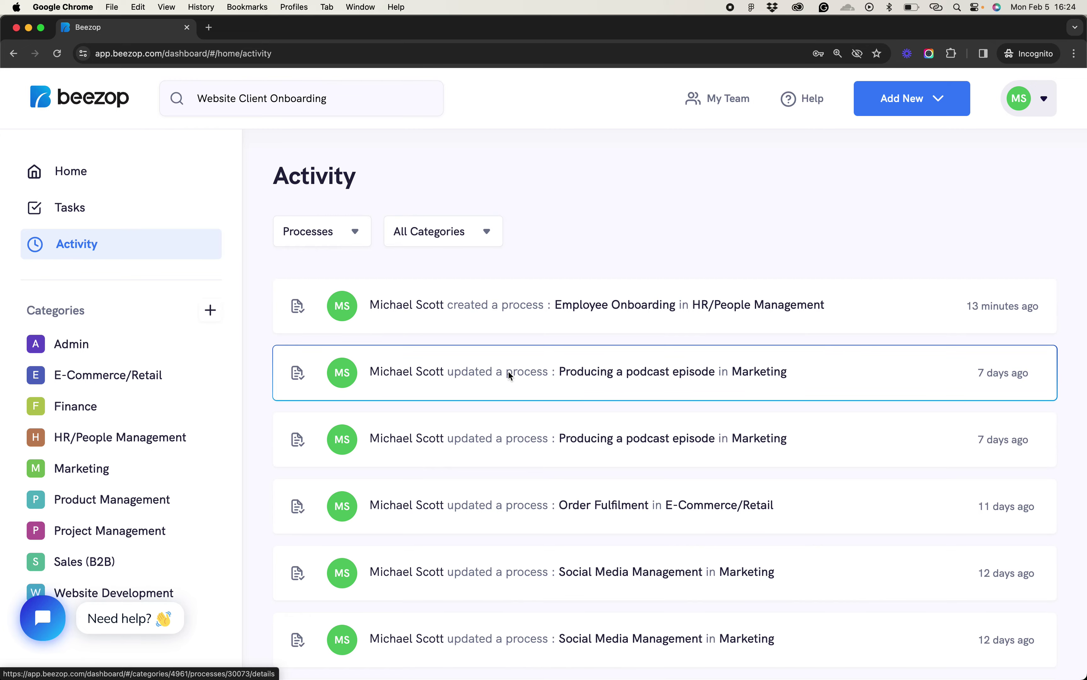
pyautogui.scroll(-1, 517, 483)
pyautogui.scroll(-15, 517, 483)
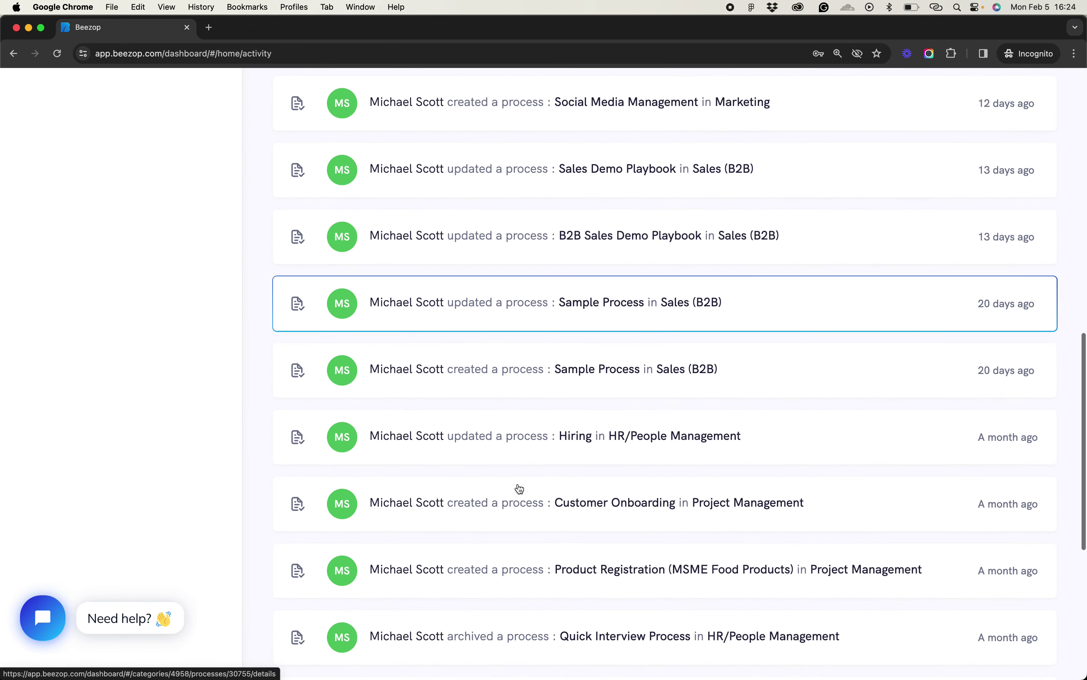
pyautogui.scroll(-2, 513, 517)
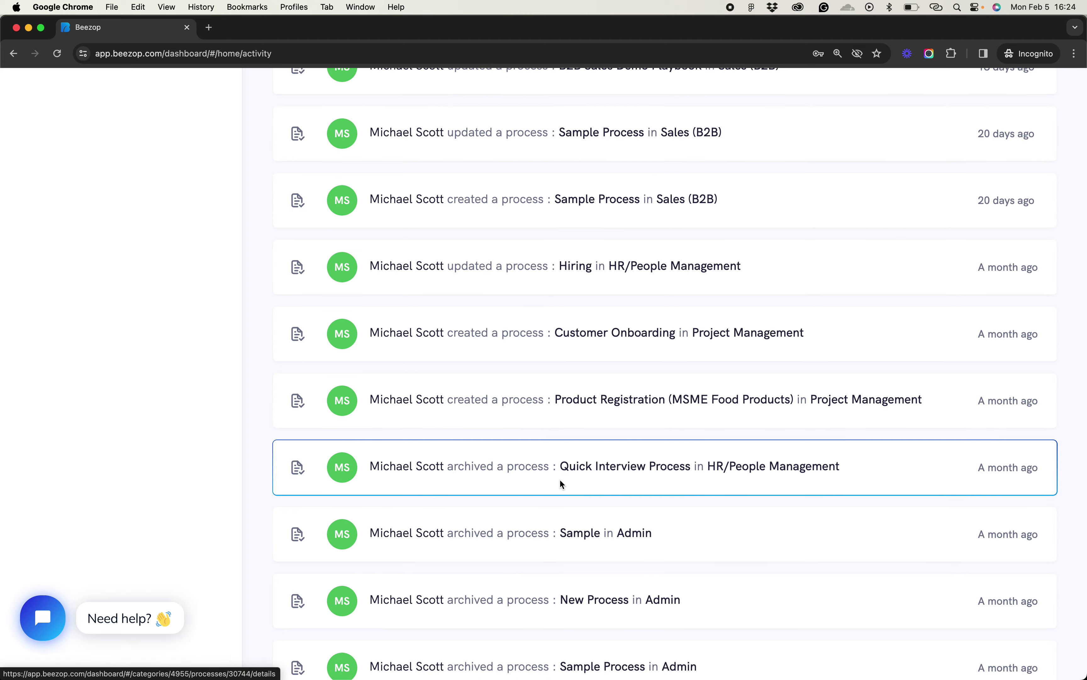
pyautogui.scroll(20, 560, 478)
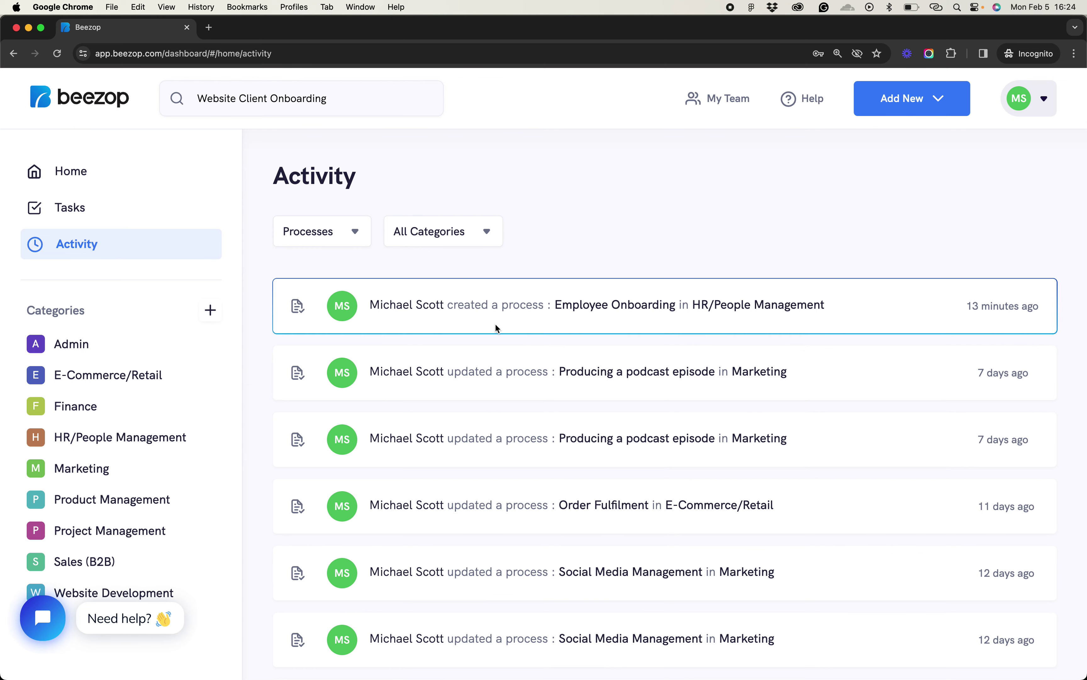
pyautogui.scroll(-1, 489, 543)
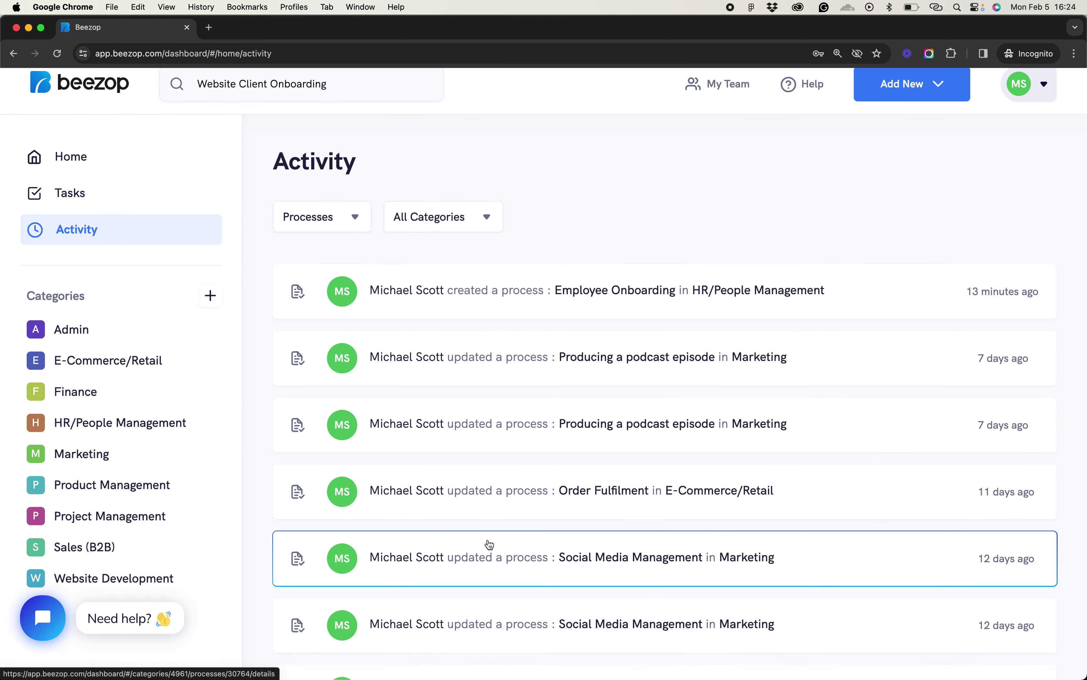
pyautogui.scroll(1, 489, 545)
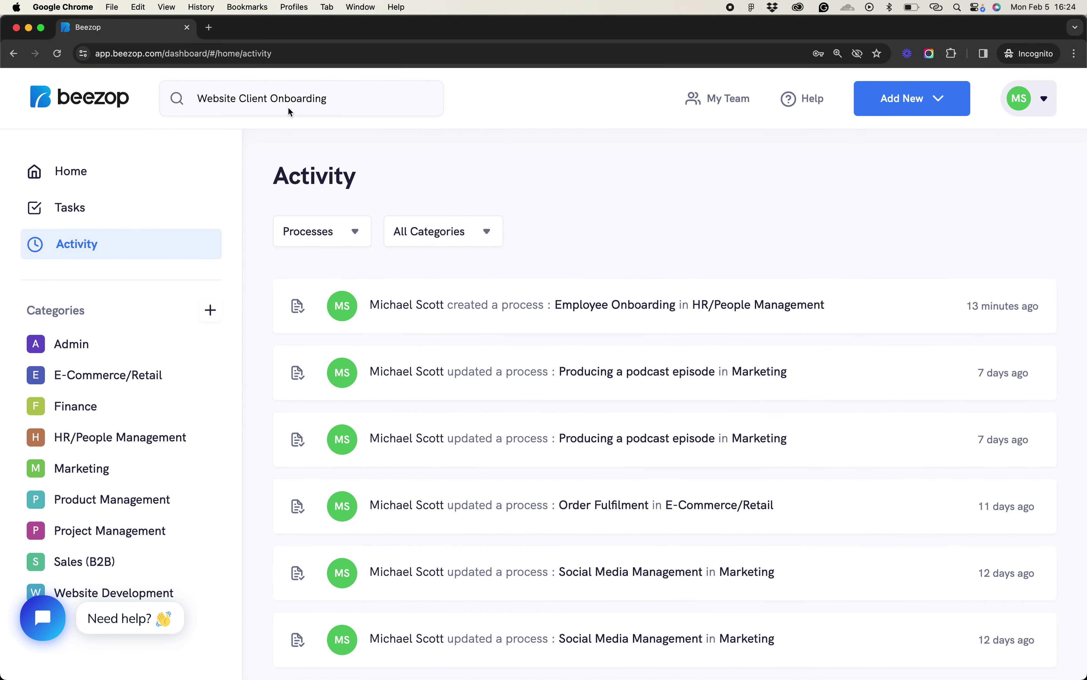
pyautogui.tripleClick(334, 103)
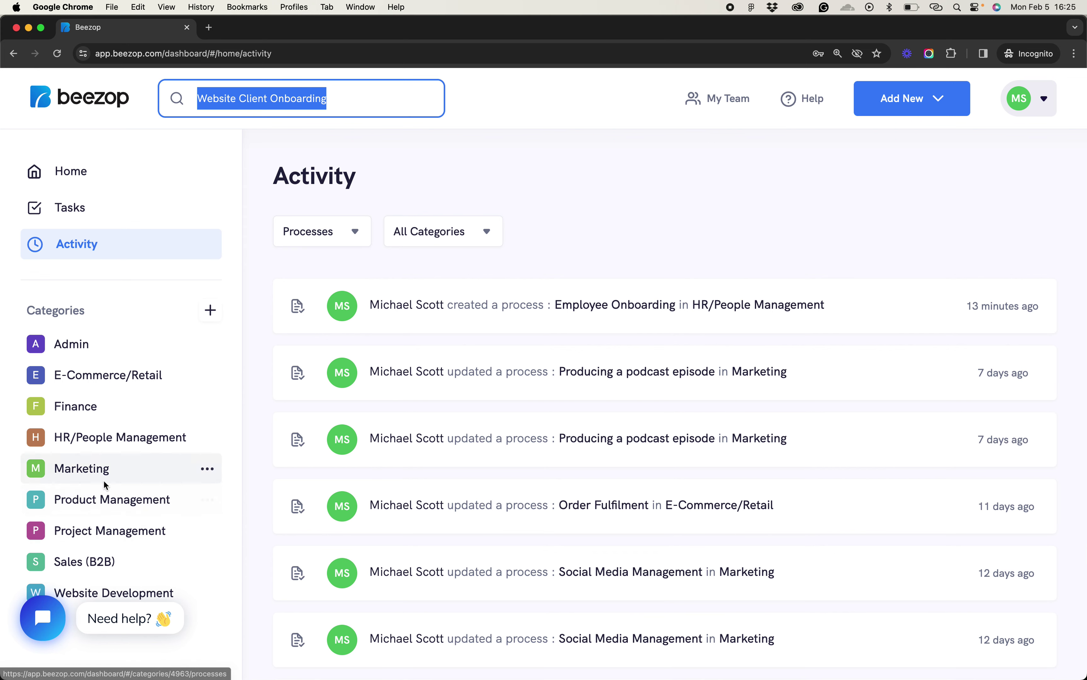
# Check the Hiring process's first step (HR Manager, 5 Minutes), then close it back to the list
pyautogui.click(94, 438)
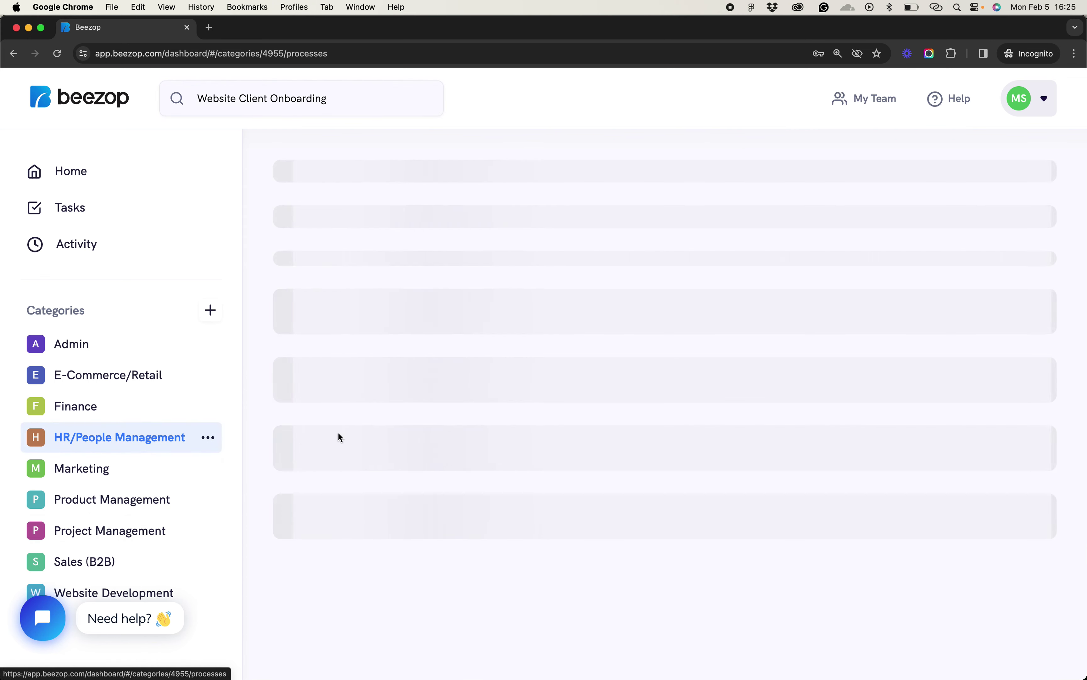
pyautogui.click(442, 385)
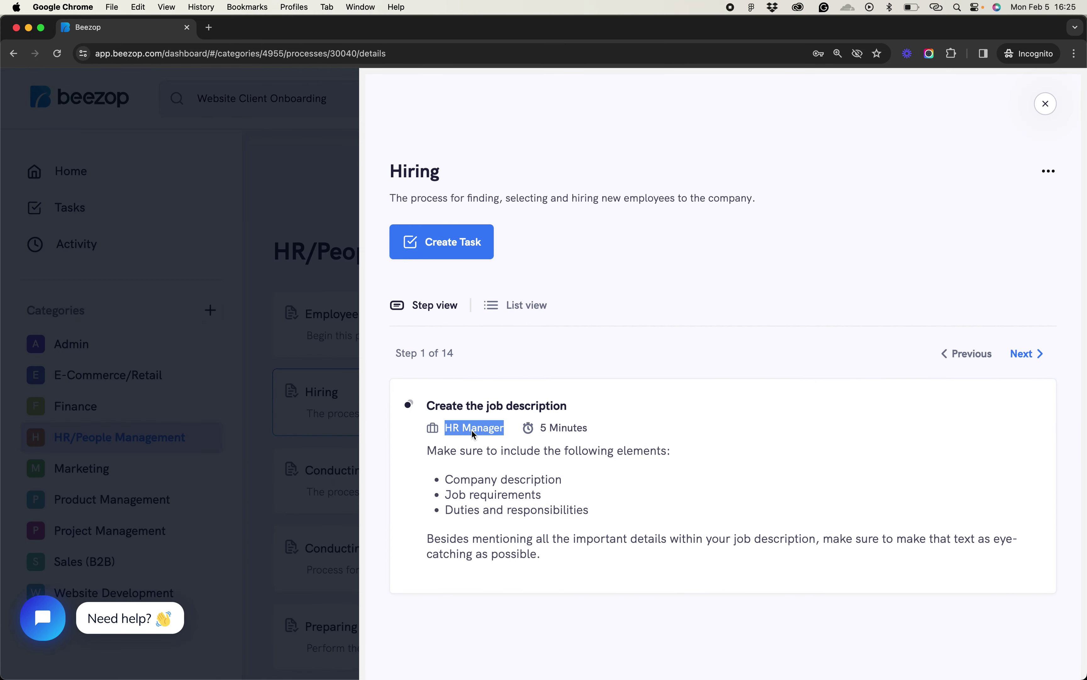
pyautogui.tripleClick(568, 433)
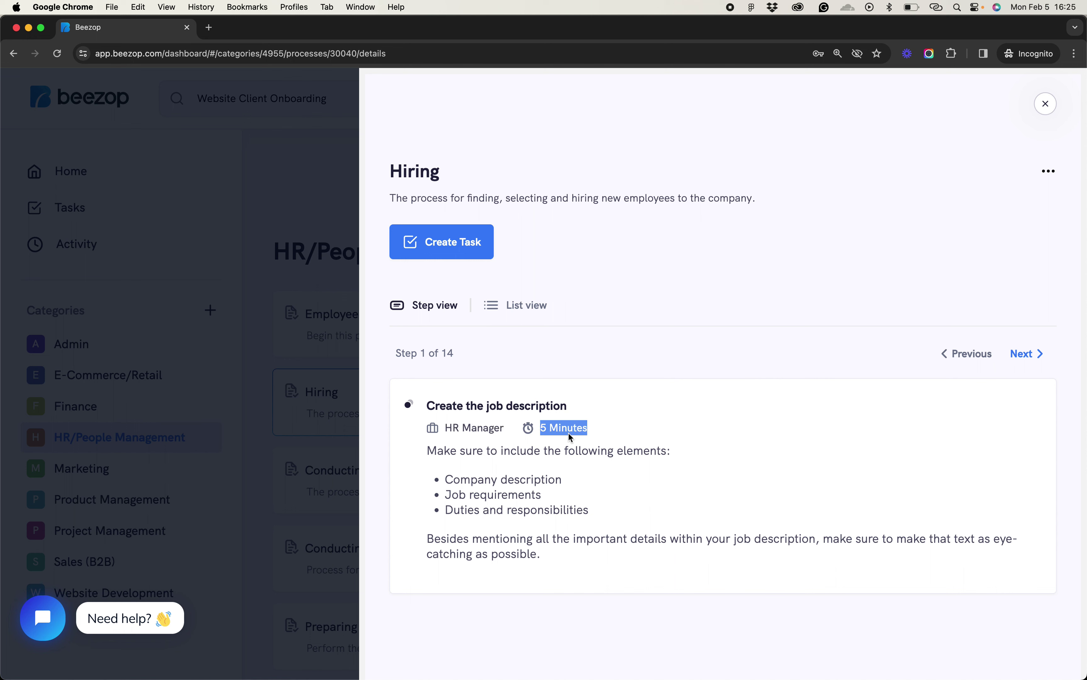
pyautogui.tripleClick(489, 430)
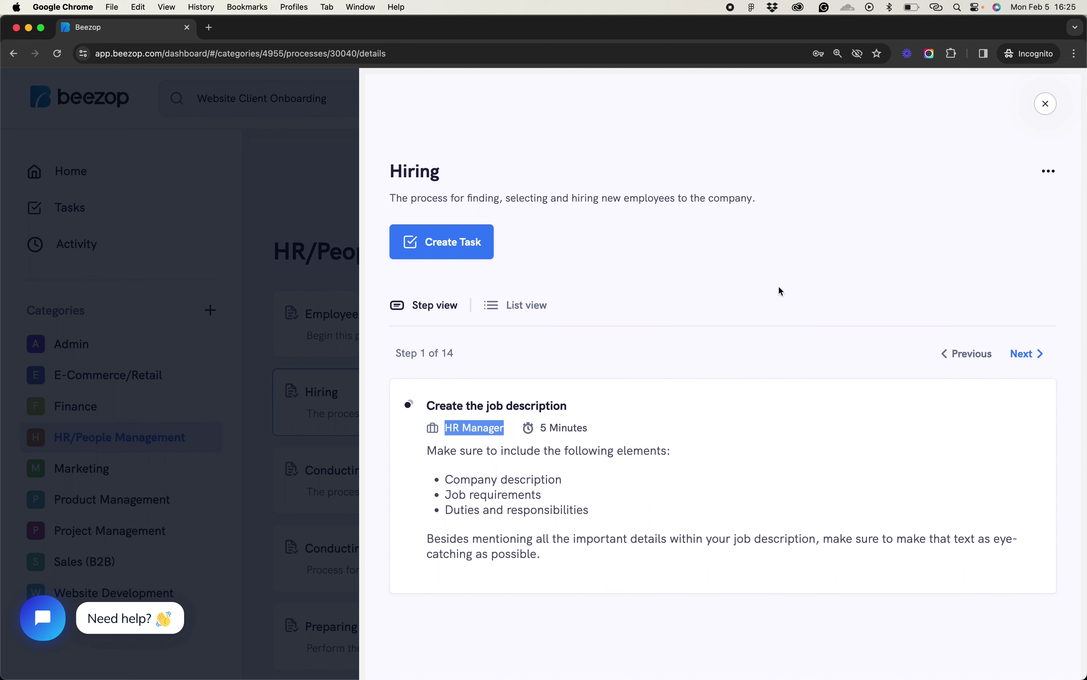
pyautogui.click(1047, 104)
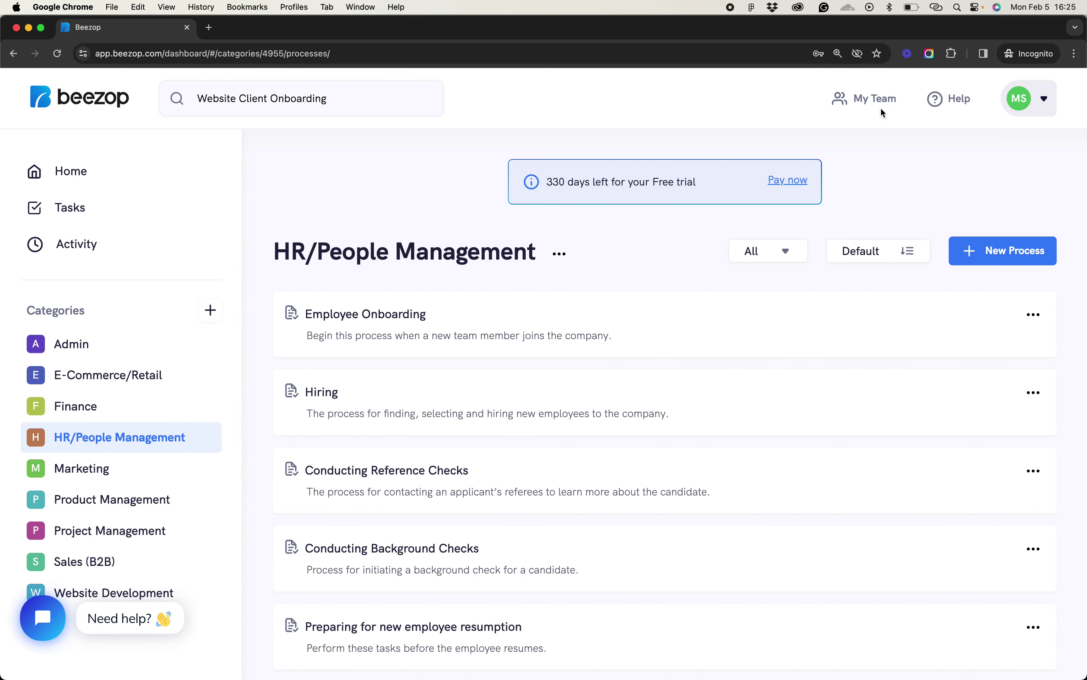
pyautogui.click(872, 100)
# Browse the team Roles list under My Team, then go back to the Home dashboard
pyautogui.click(850, 177)
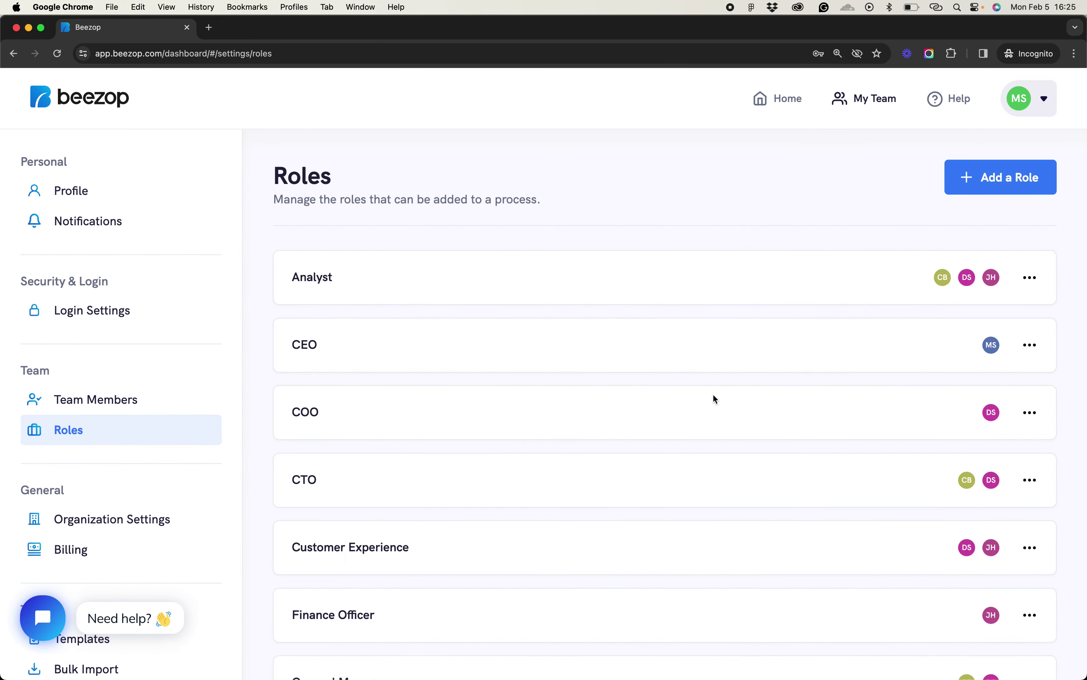
pyautogui.scroll(-1, 715, 397)
pyautogui.scroll(-10, 484, 272)
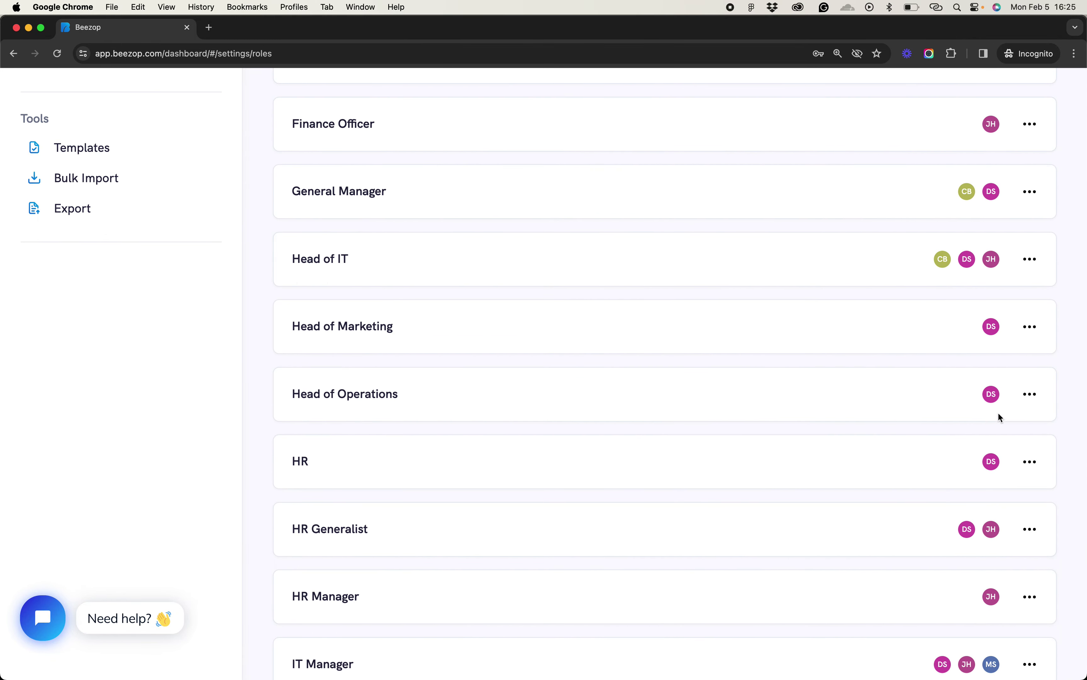
pyautogui.scroll(10, 994, 517)
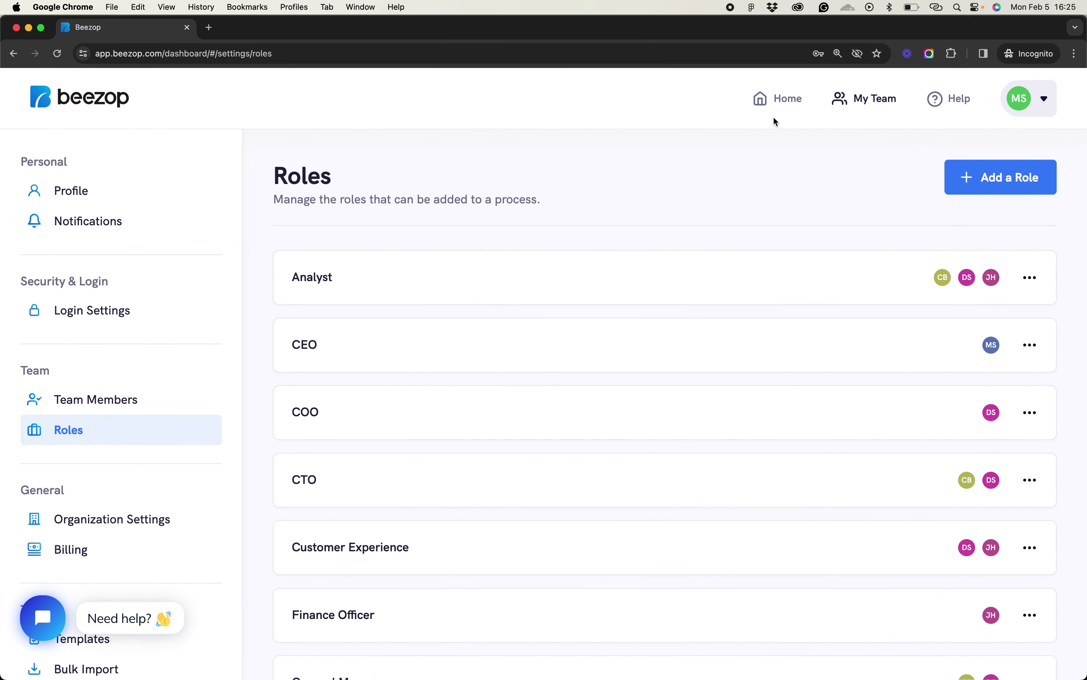
pyautogui.click(778, 99)
pyautogui.scroll(-1, 468, 432)
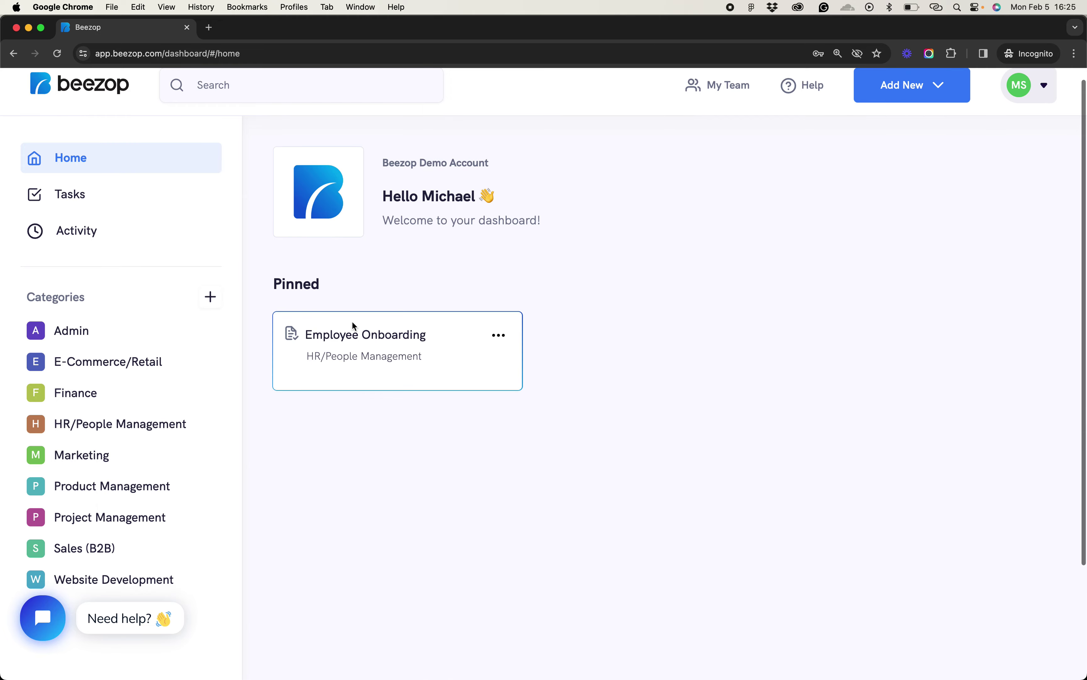
# Open the pinned Employee Onboarding process for editing at its Send a welcome email step
pyautogui.click(498, 335)
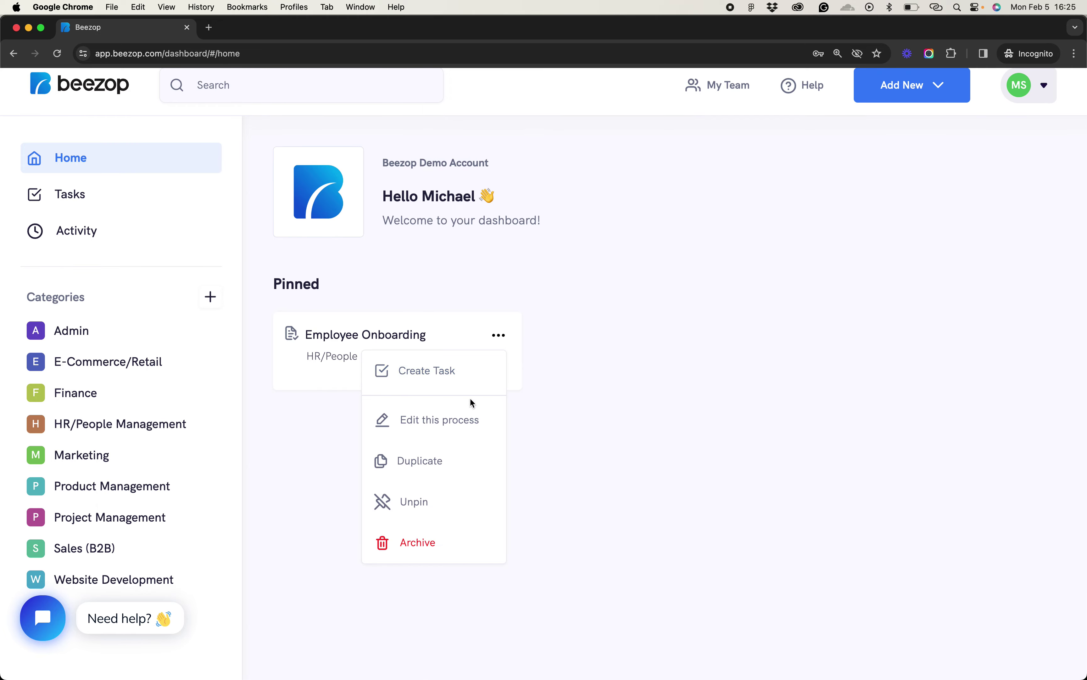
pyautogui.click(463, 423)
pyautogui.scroll(-5, 603, 473)
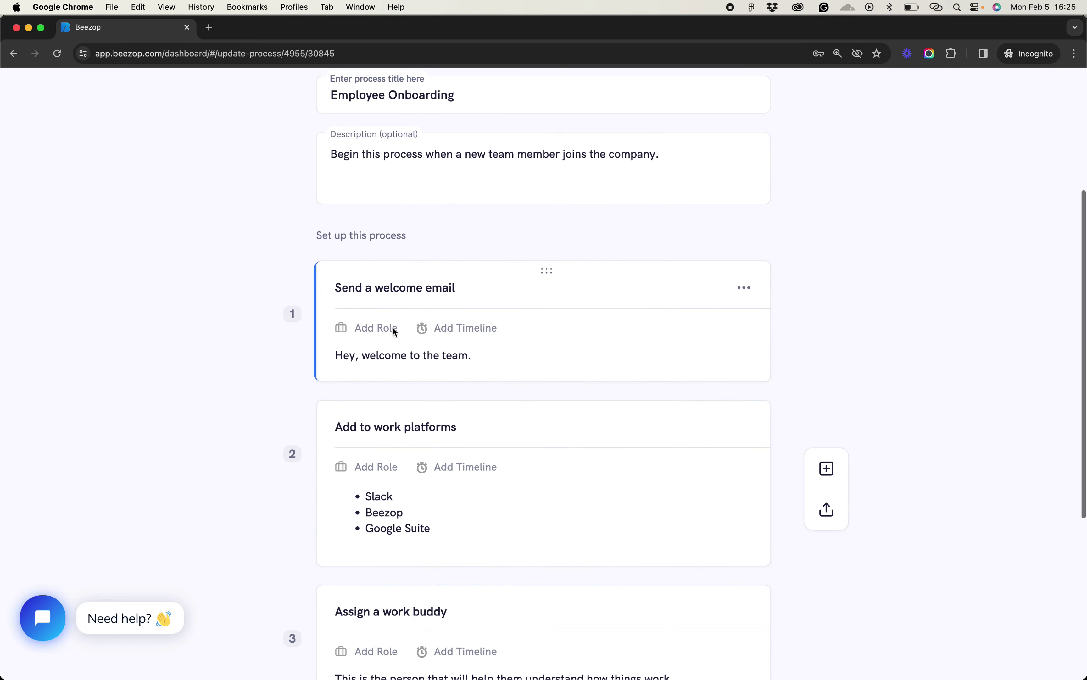
pyautogui.click(392, 328)
# Assign the CEO role to the Send a welcome email step
pyautogui.click(398, 394)
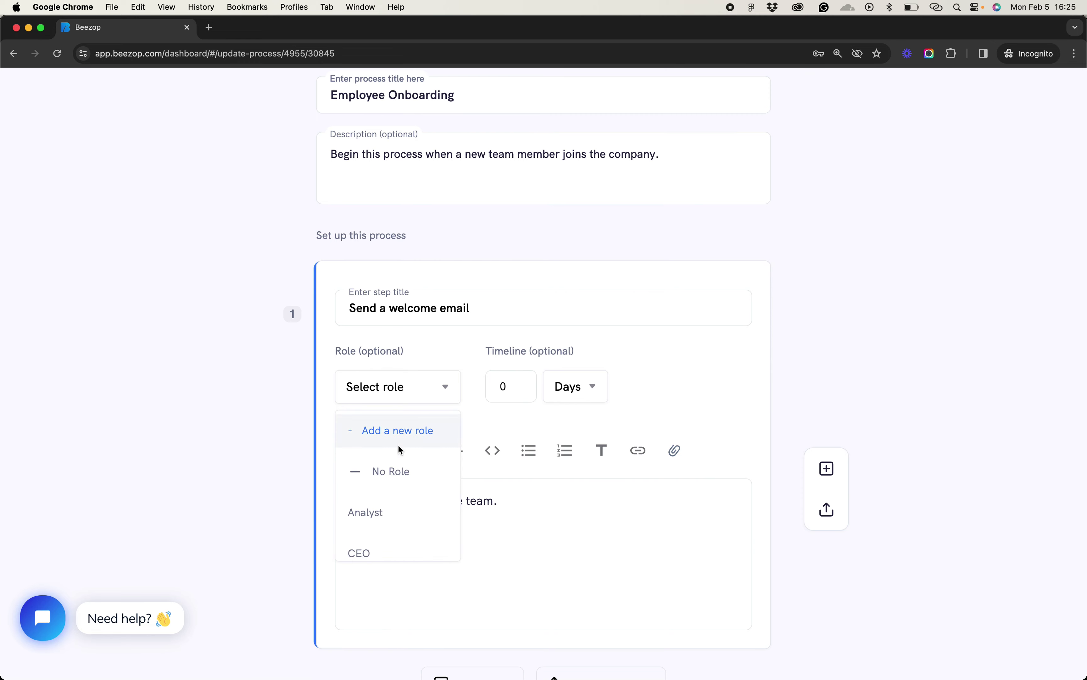
pyautogui.scroll(-2, 400, 422)
pyautogui.scroll(-4, 392, 539)
pyautogui.scroll(2, 391, 494)
pyautogui.scroll(4, 391, 454)
pyautogui.scroll(-2, 393, 467)
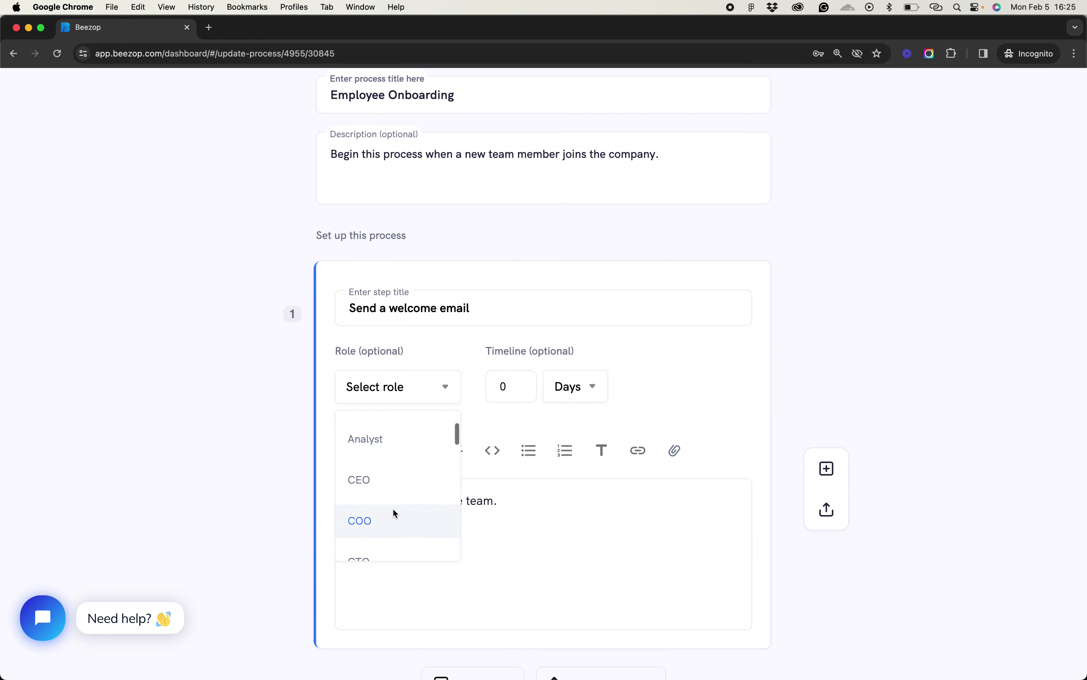
pyautogui.click(369, 482)
# Set the Send a welcome email step's timeline to 1 Day
pyautogui.click(468, 380)
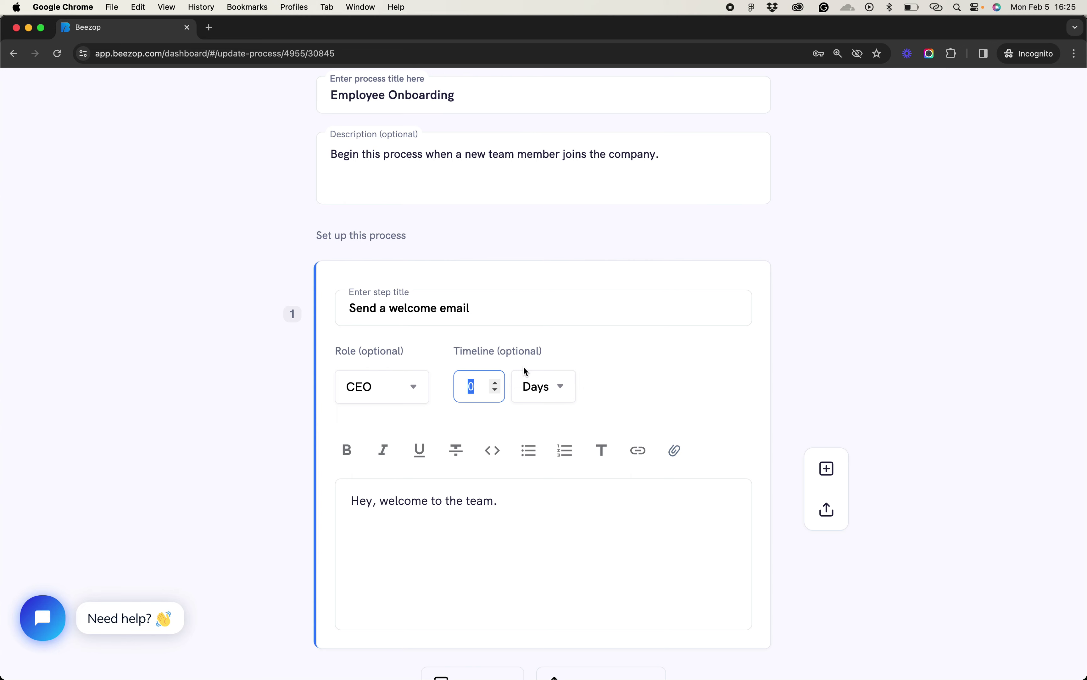
pyautogui.write('5')
pyautogui.click(535, 387)
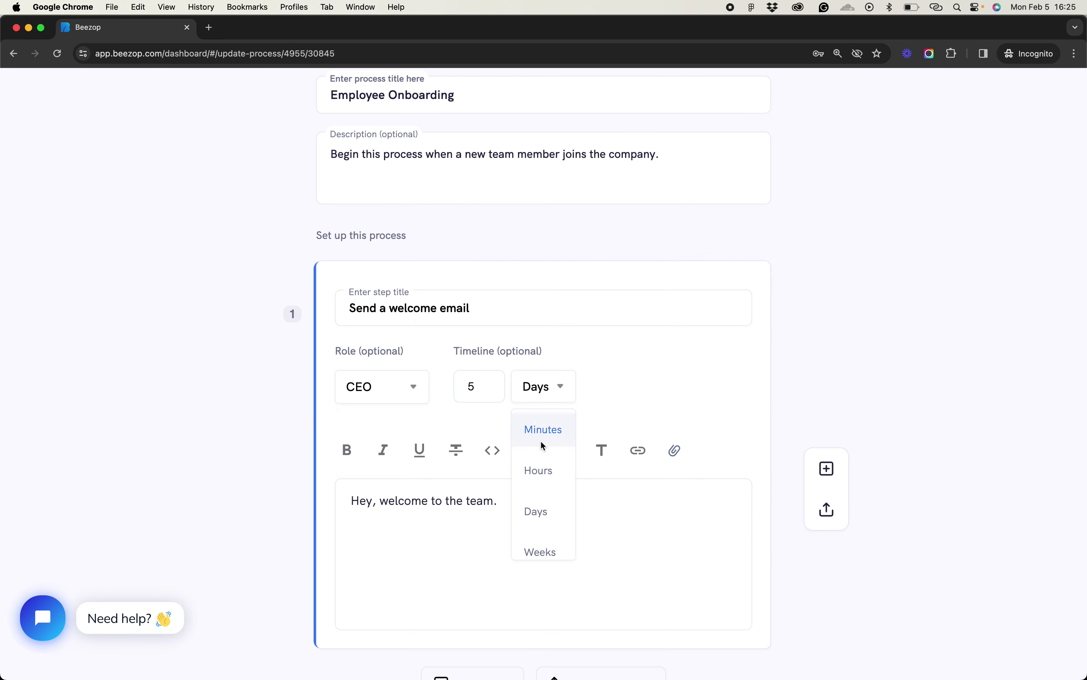
pyautogui.click(472, 387)
pyautogui.doubleClick(473, 392)
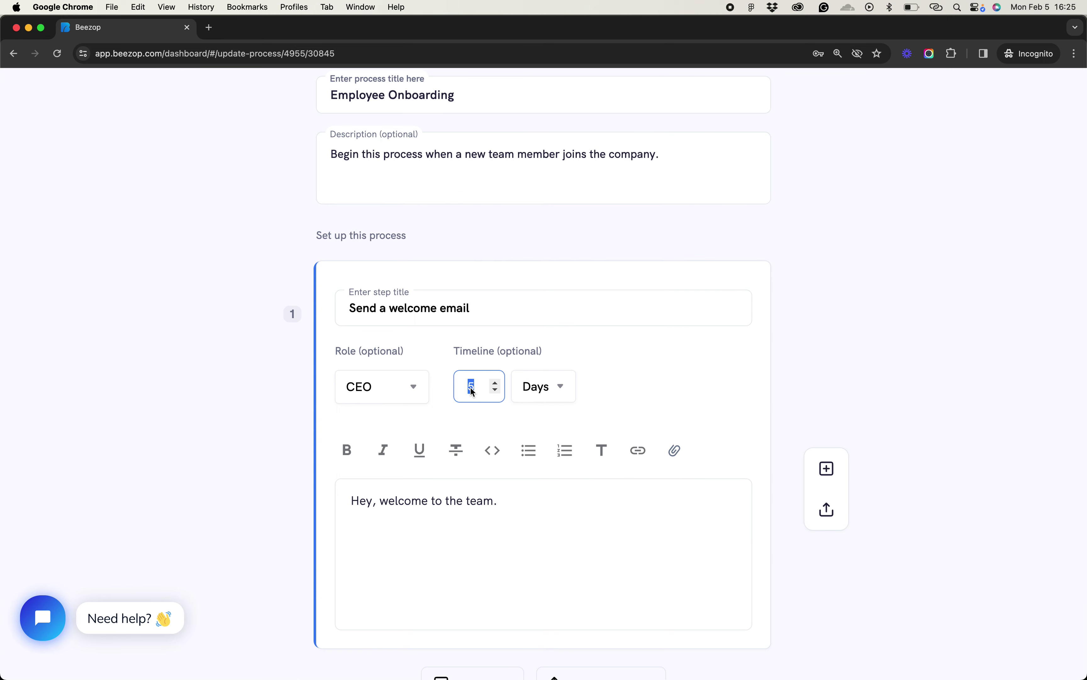
pyautogui.write('1')
pyautogui.click(540, 394)
pyautogui.click(852, 376)
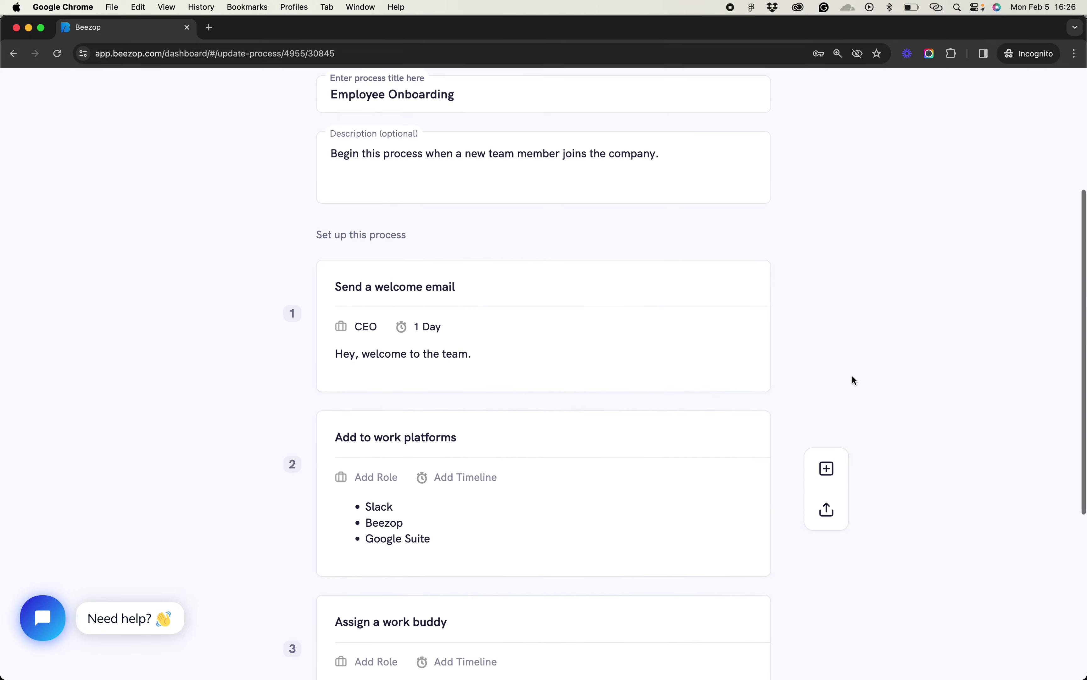
# Assign the COO role to the Add to work platforms step
pyautogui.scroll(-2, 852, 376)
pyautogui.click(433, 349)
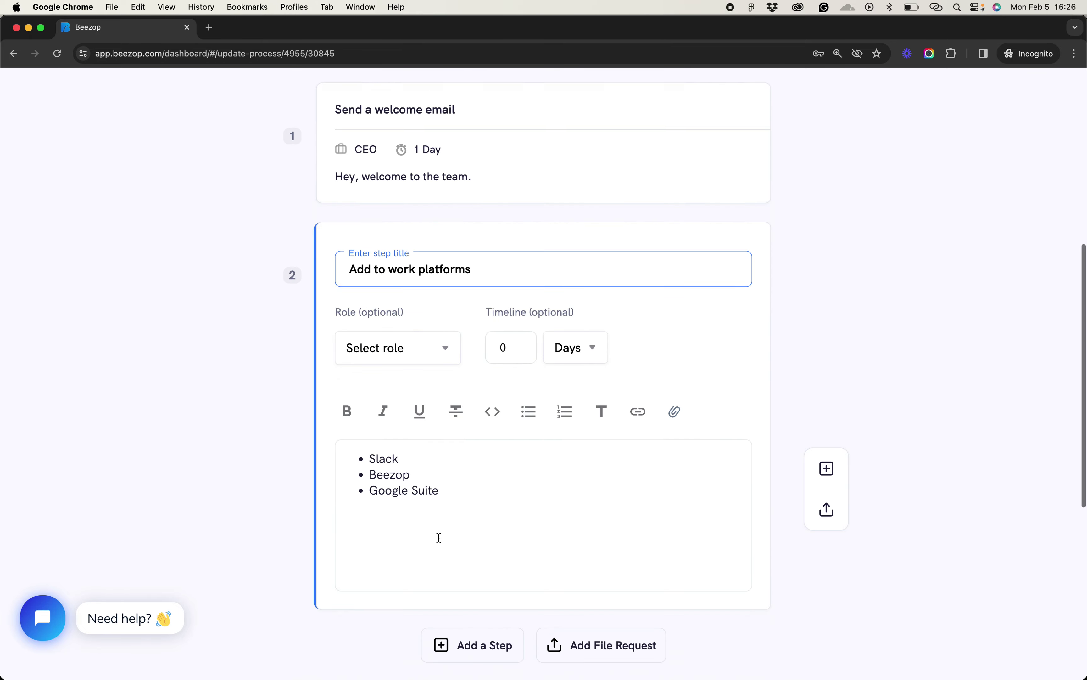
pyautogui.click(365, 330)
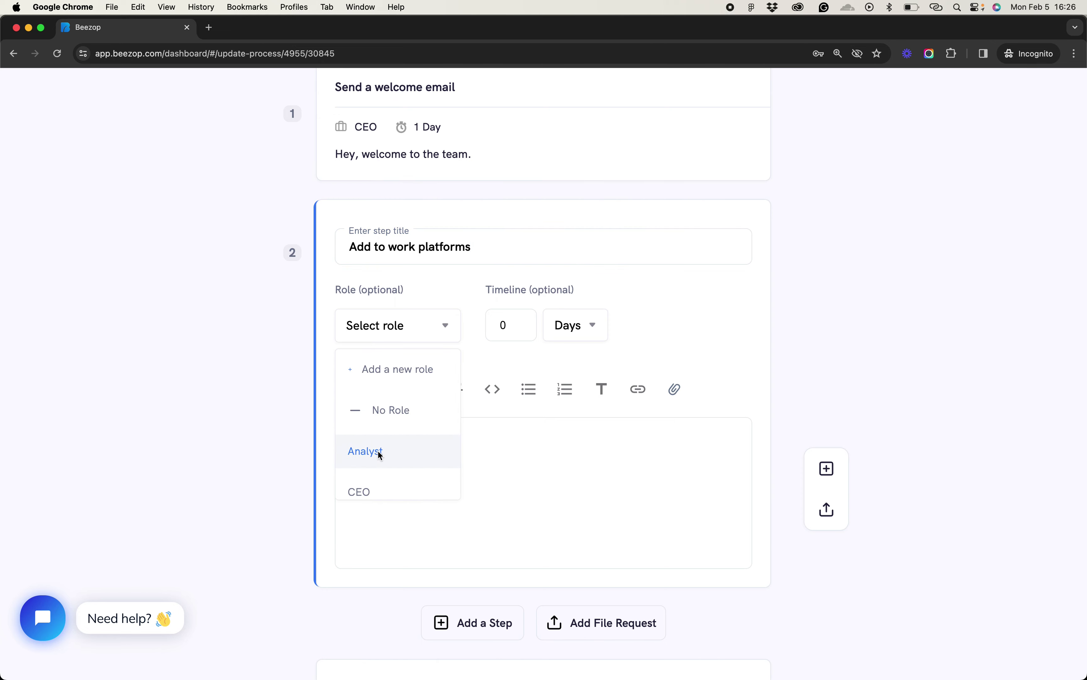
pyautogui.scroll(-3, 411, 489)
pyautogui.scroll(1, 380, 384)
pyautogui.click(371, 375)
# Set the Add to work platforms timeline to 2 Hours, save the step, and publish
pyautogui.doubleClick(464, 327)
pyautogui.write('1')
pyautogui.doubleClick(467, 336)
pyautogui.write('2')
pyautogui.click(548, 326)
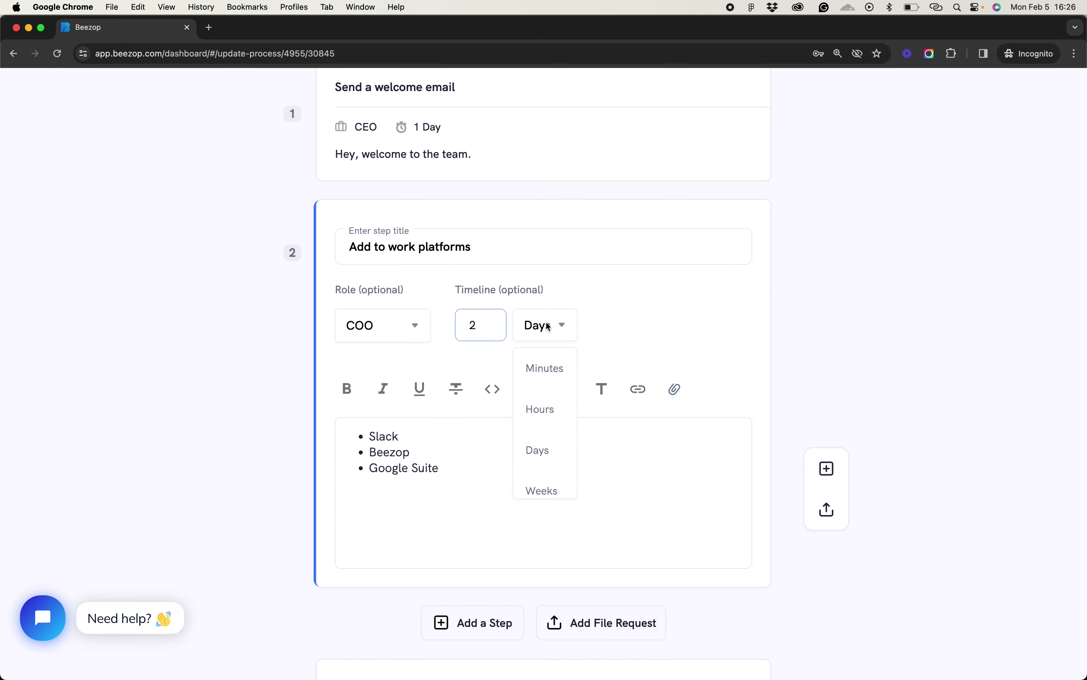
pyautogui.click(549, 410)
pyautogui.click(897, 312)
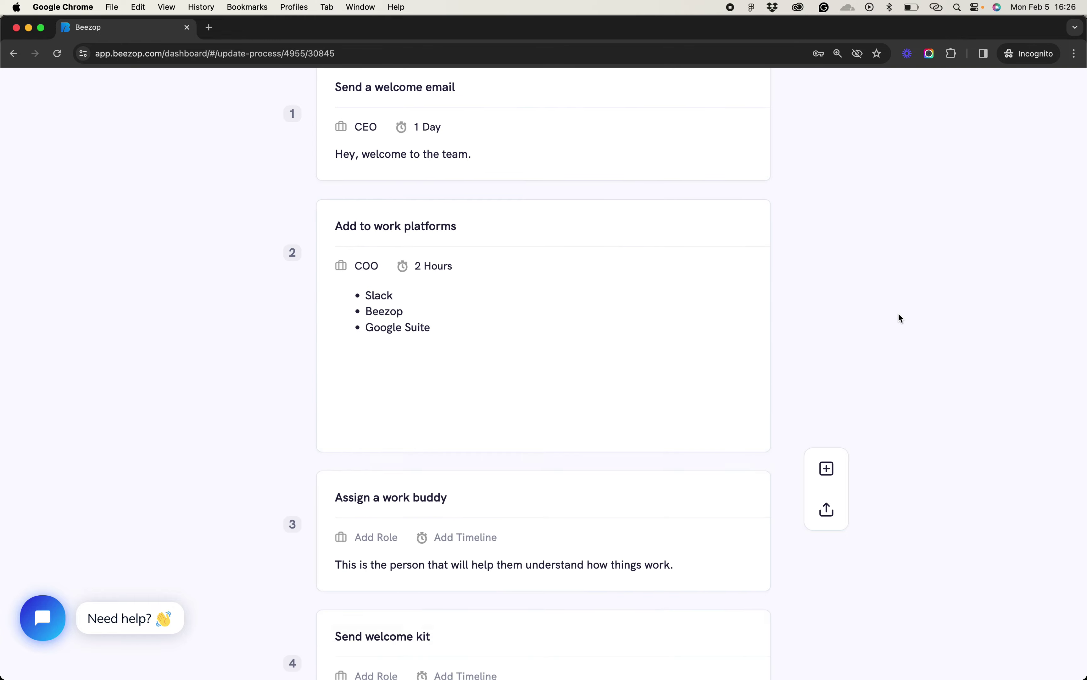
pyautogui.scroll(-3, 889, 313)
pyautogui.scroll(15, 990, 330)
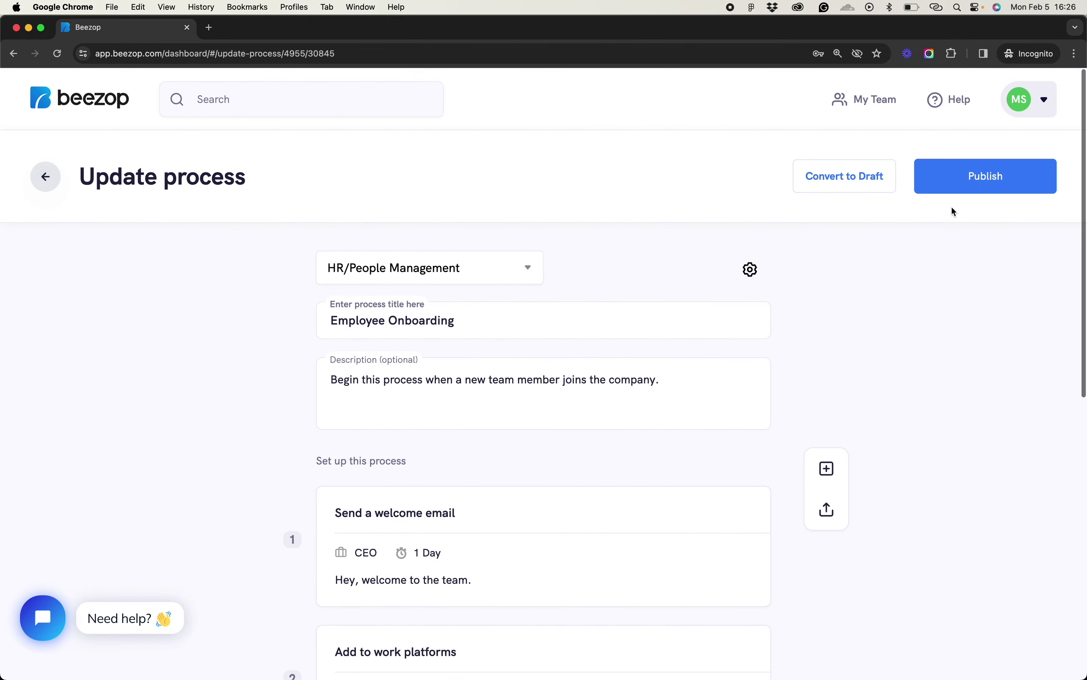
pyautogui.click(966, 170)
# Confirm republishing Employee Onboarding and start launching it with Create Task
pyautogui.click(995, 290)
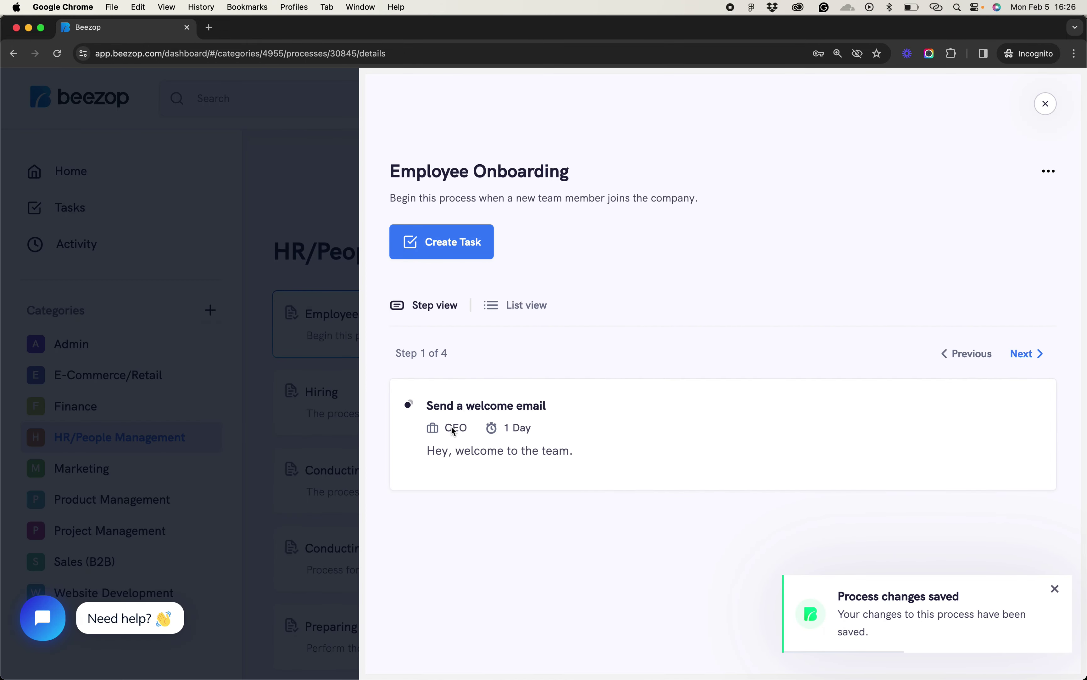
pyautogui.tripleClick(529, 430)
pyautogui.click(566, 428)
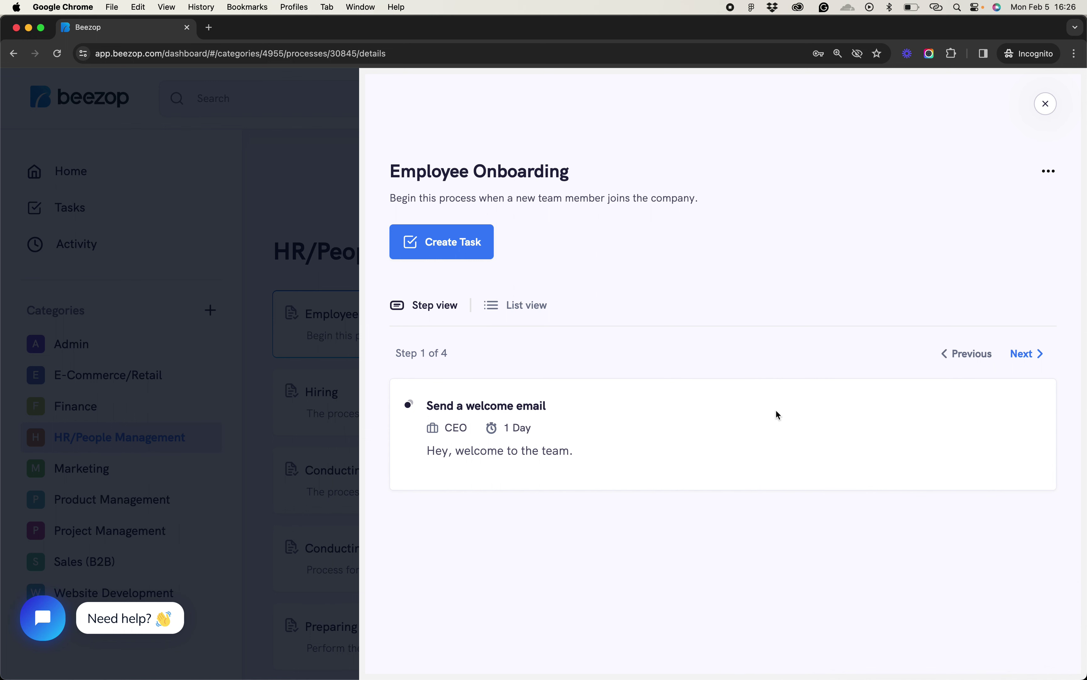
pyautogui.doubleClick(455, 430)
pyautogui.doubleClick(511, 430)
pyautogui.click(456, 240)
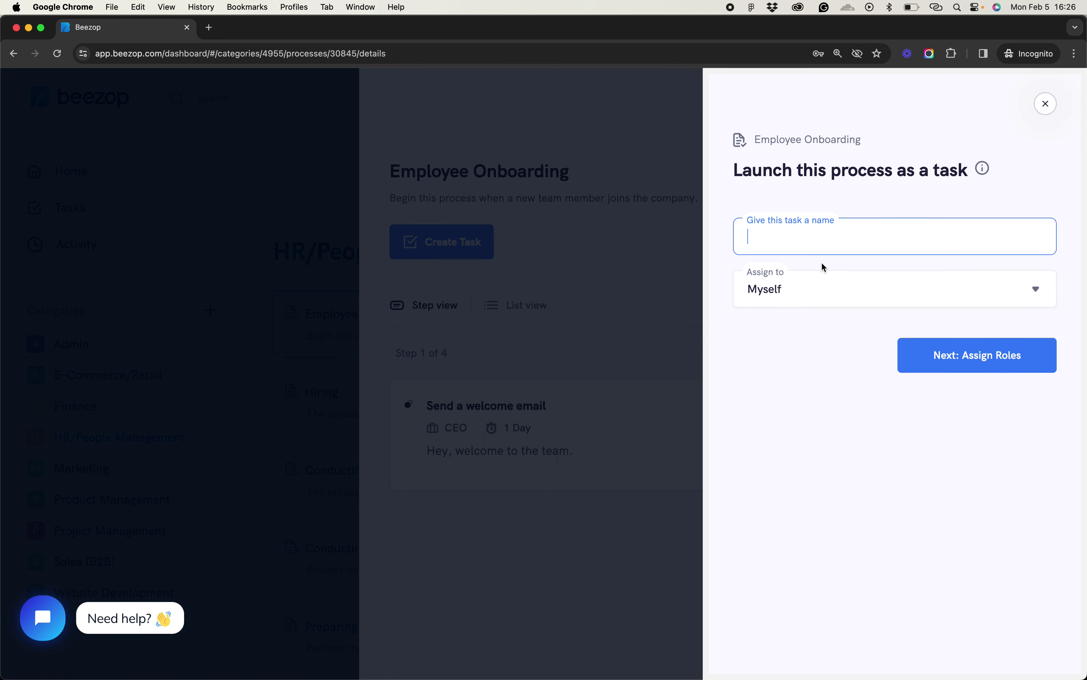
# Create the onboarding task under the new hire's name, keeping CEO as Myself and the existing COO assignee
pyautogui.write('Monica')
pyautogui.click(978, 344)
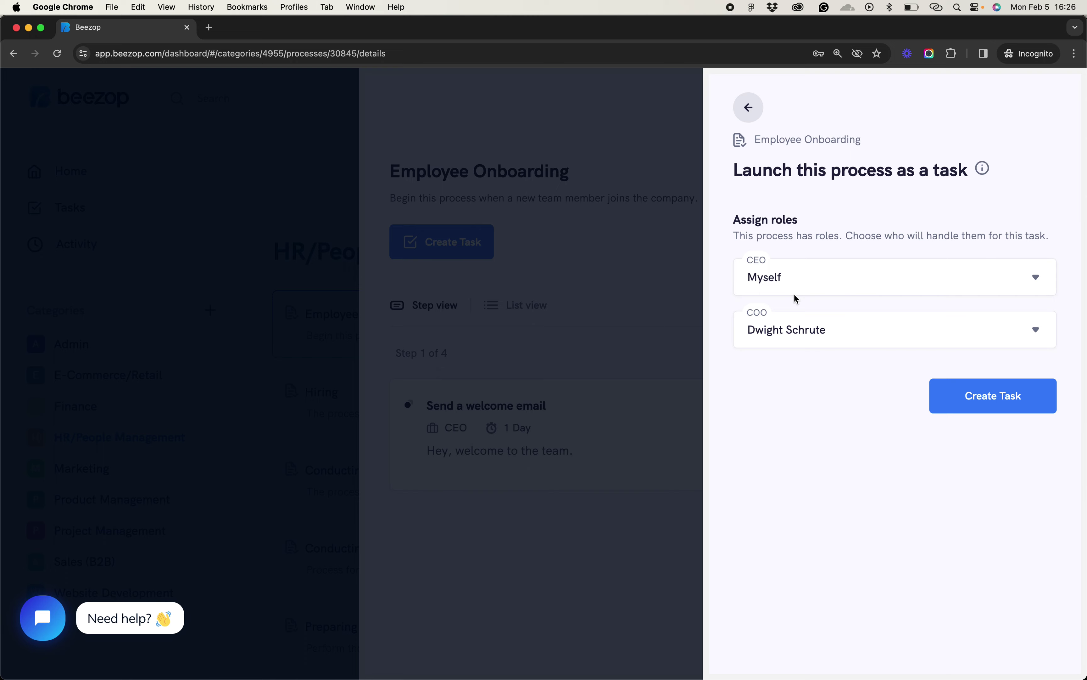
pyautogui.click(794, 334)
pyautogui.click(794, 333)
pyautogui.click(984, 390)
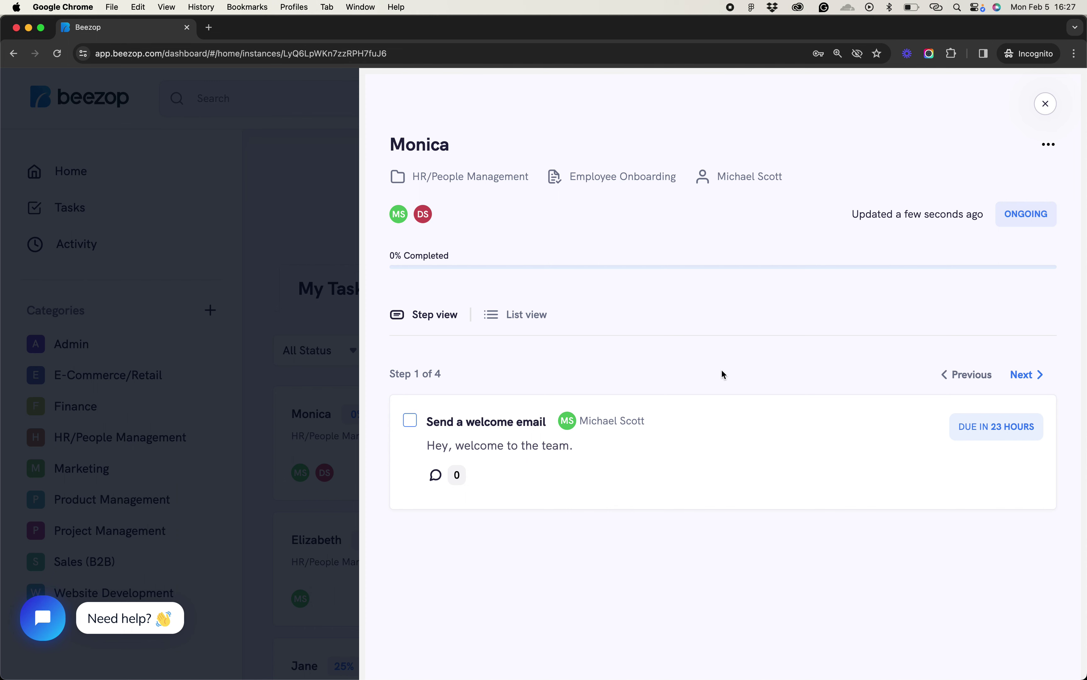
# Check off Send a welcome email in List view, then browse the steps in Step view
pyautogui.click(523, 315)
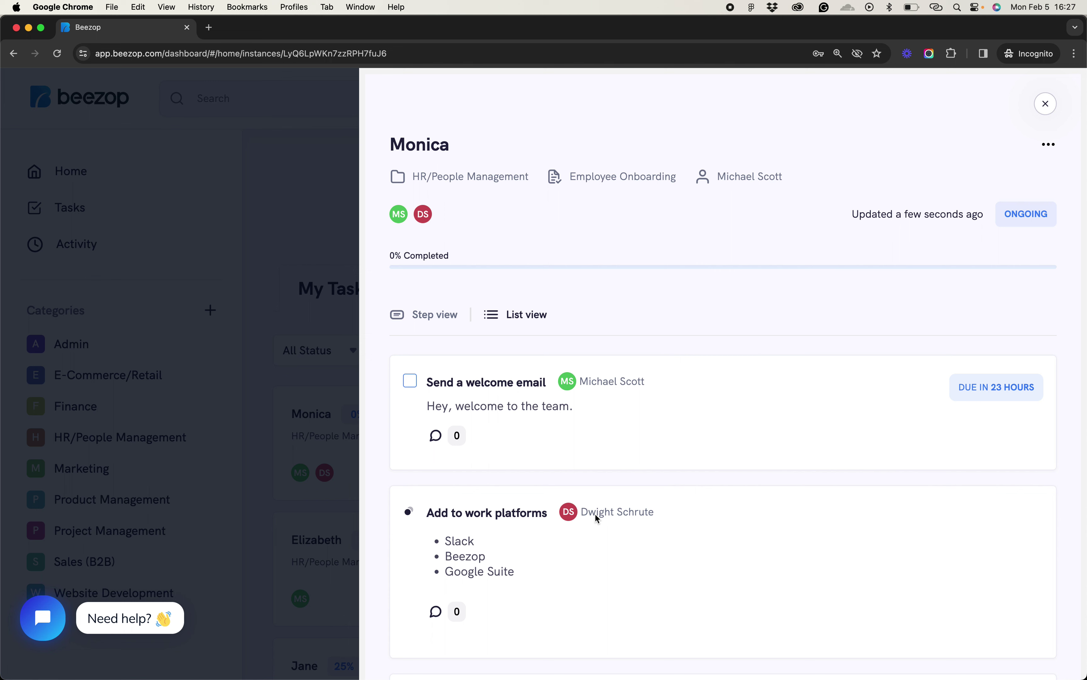
pyautogui.click(409, 381)
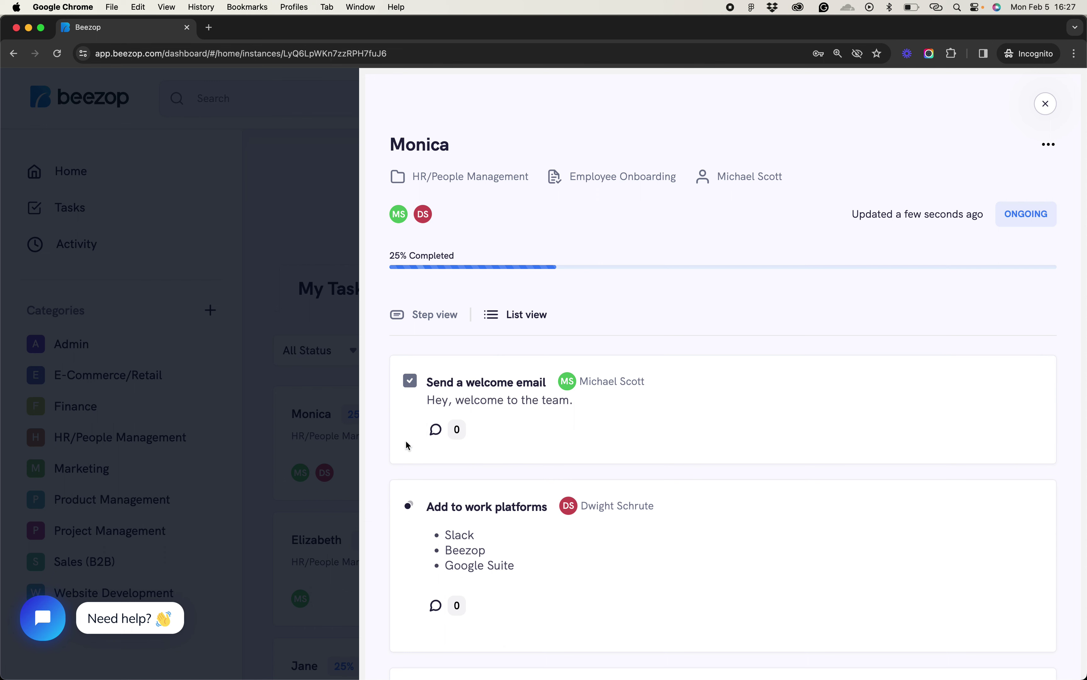
pyautogui.click(429, 316)
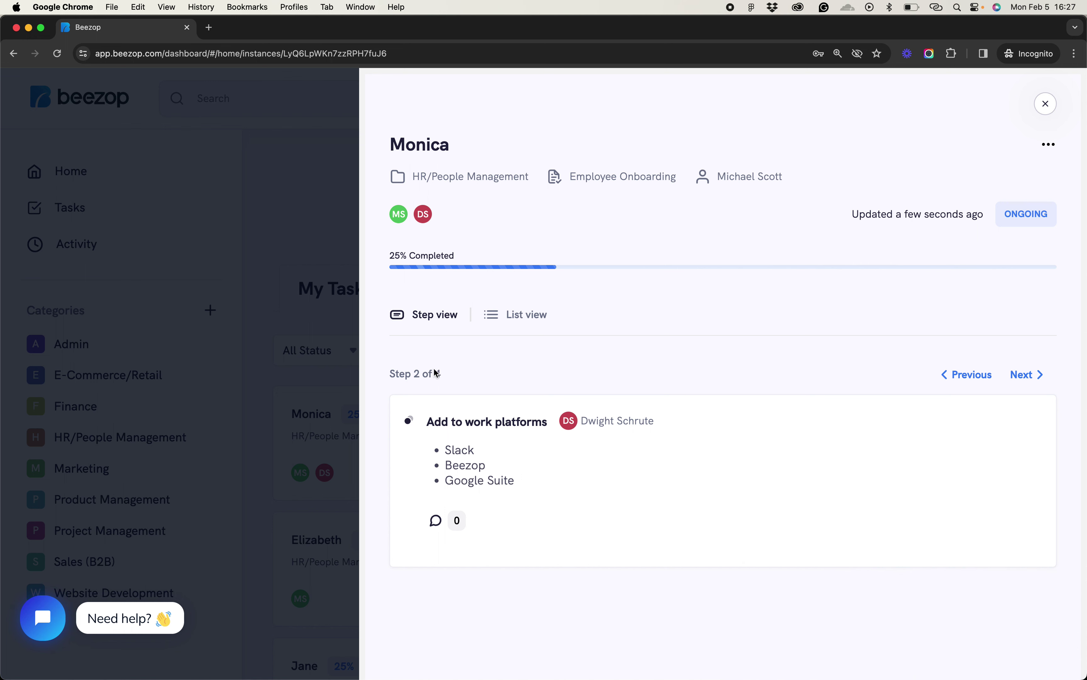
pyautogui.click(968, 375)
pyautogui.click(1027, 375)
pyautogui.doubleClick(421, 145)
pyautogui.click(482, 470)
# Review all four task steps and their assignees in List view
pyautogui.click(517, 315)
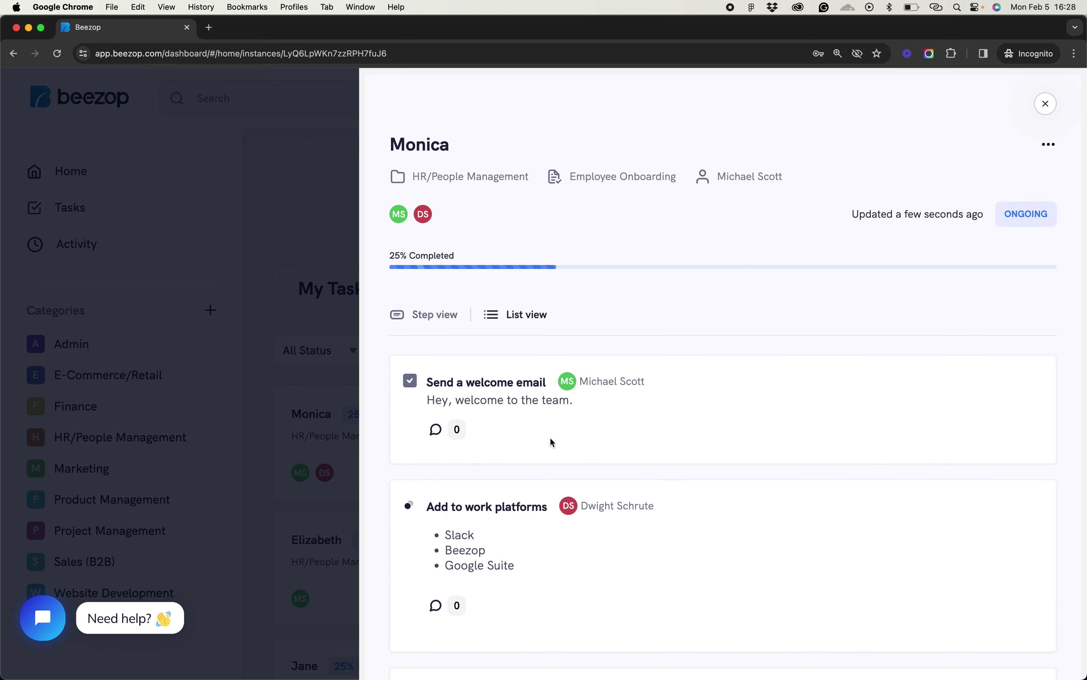
pyautogui.scroll(-2, 551, 443)
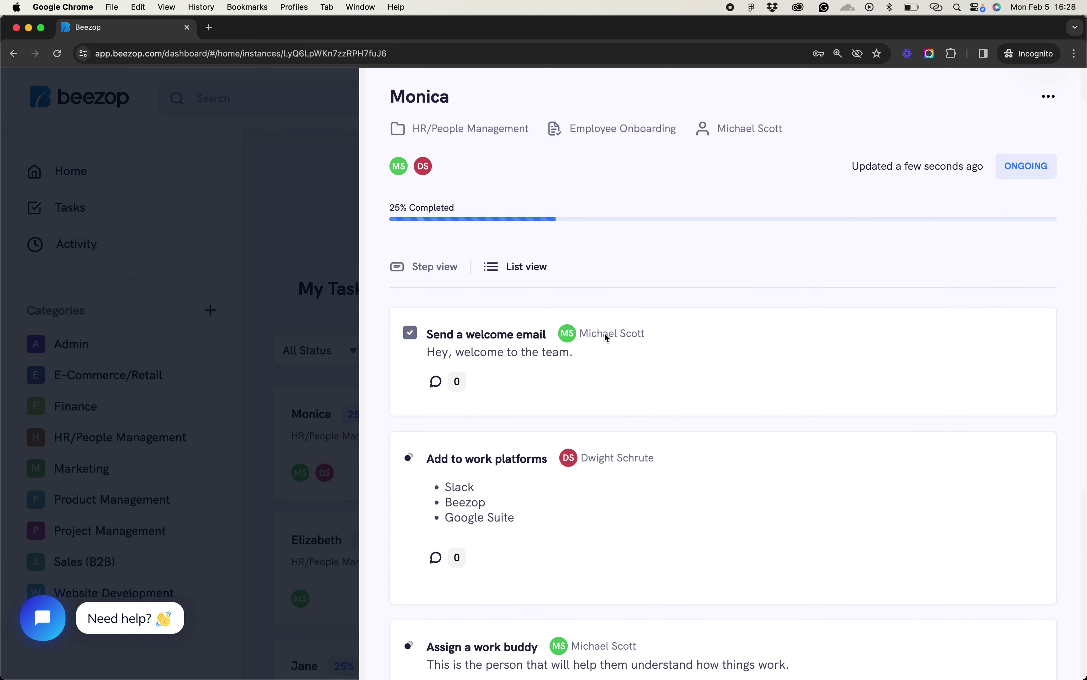
pyautogui.tripleClick(589, 334)
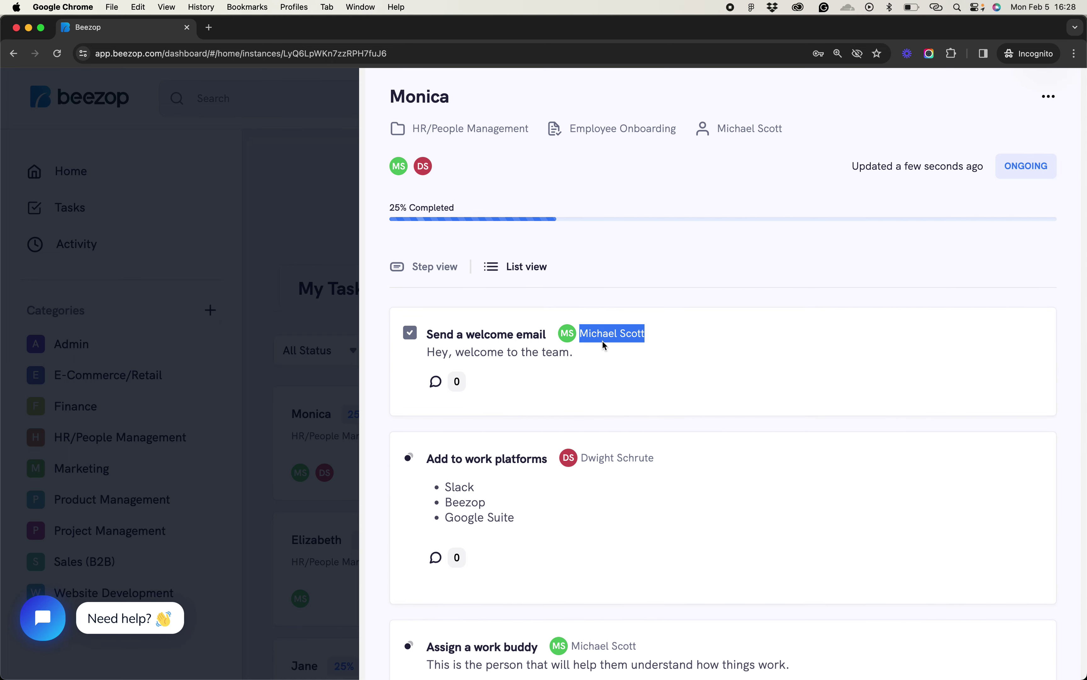
pyautogui.scroll(-2, 602, 351)
pyautogui.tripleClick(604, 385)
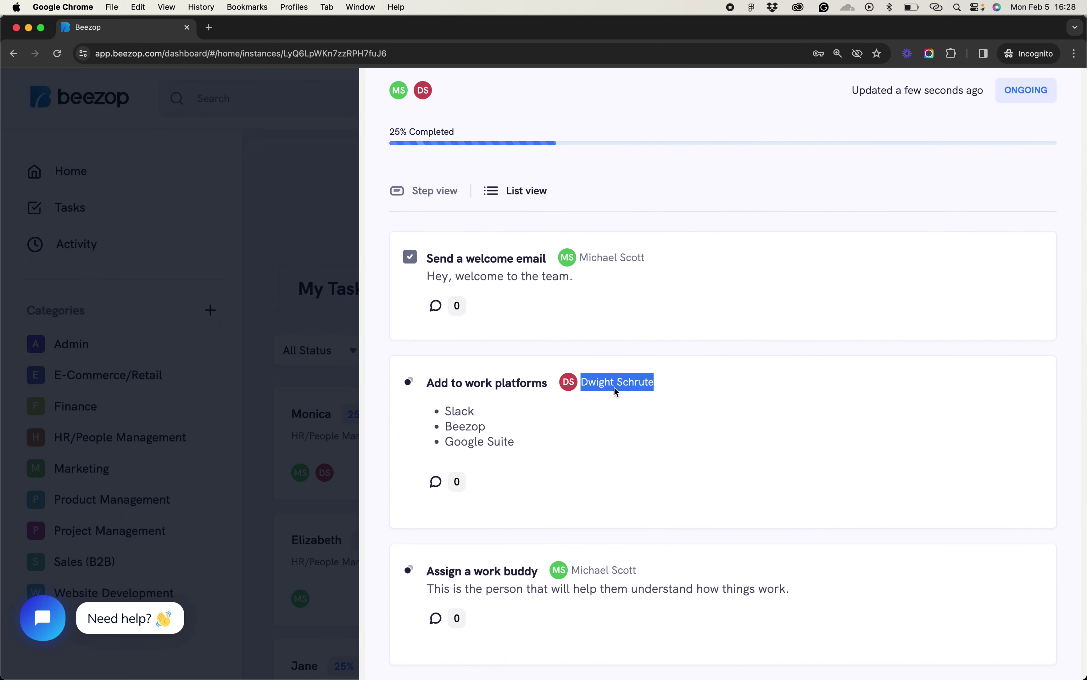
pyautogui.click(620, 402)
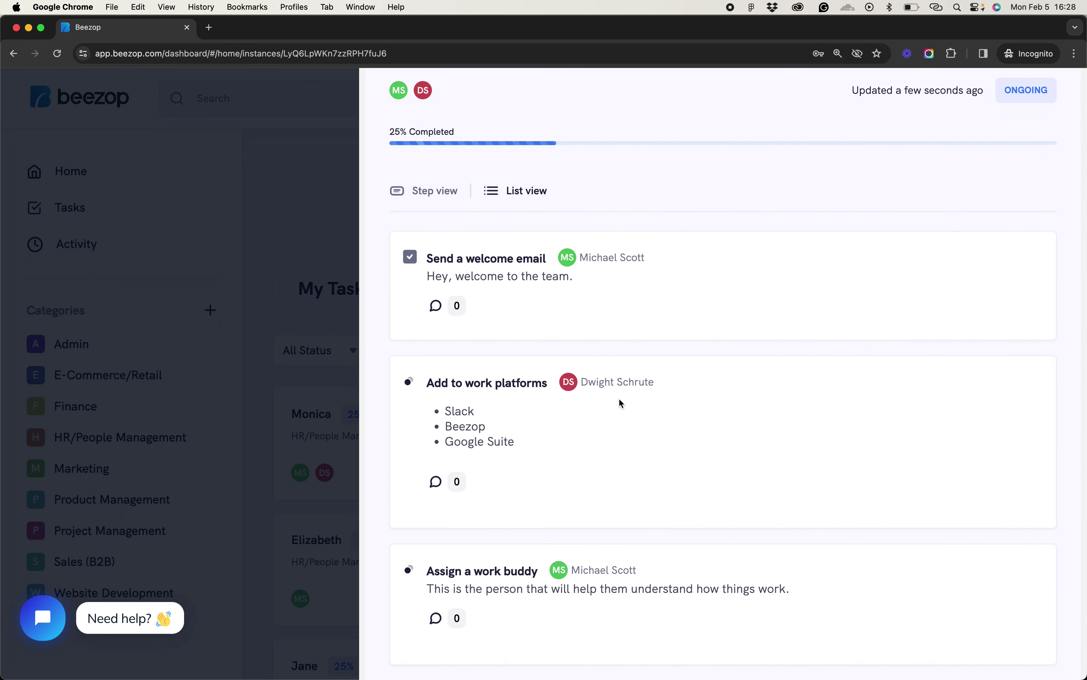
pyautogui.scroll(-5, 619, 401)
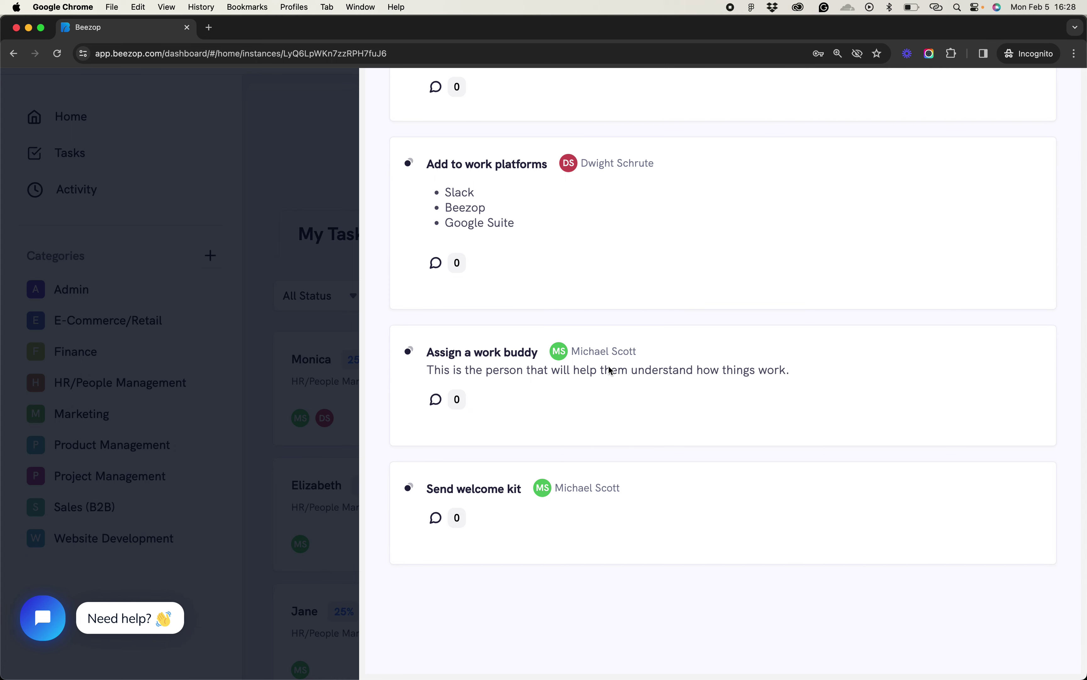
pyautogui.scroll(5, 595, 388)
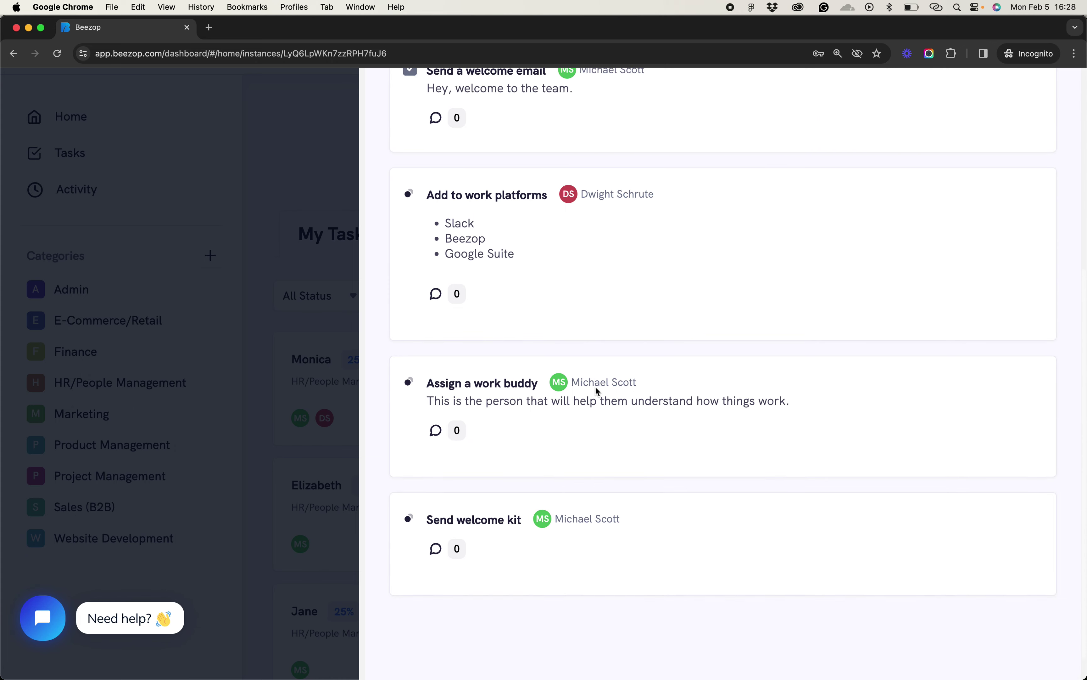
pyautogui.scroll(2, 584, 292)
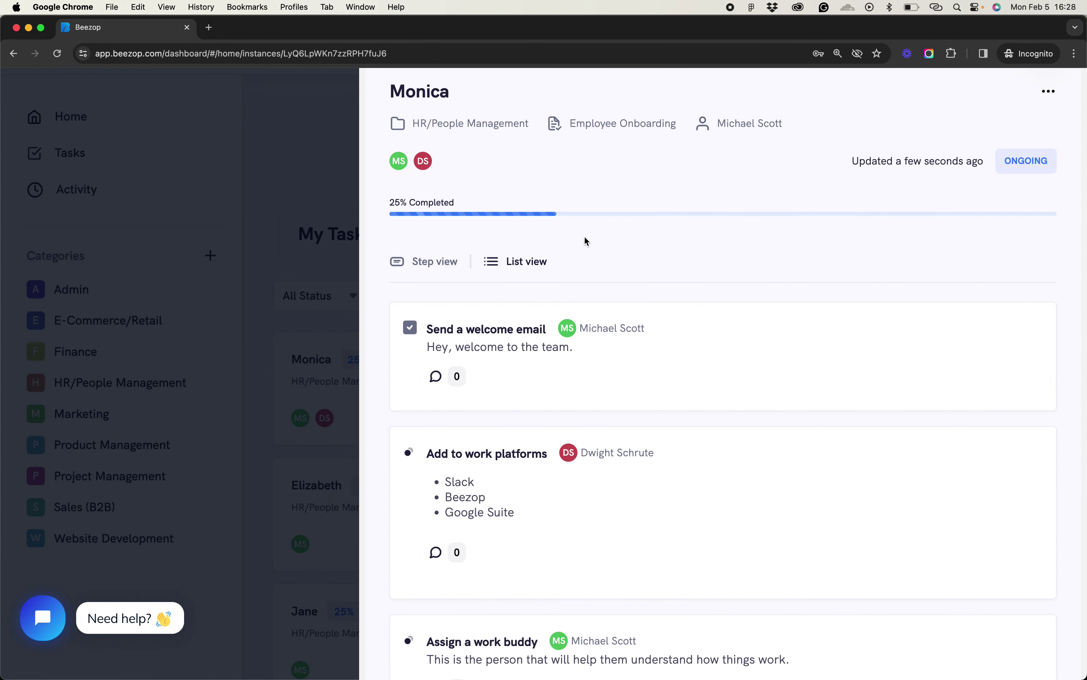
pyautogui.scroll(2, 584, 234)
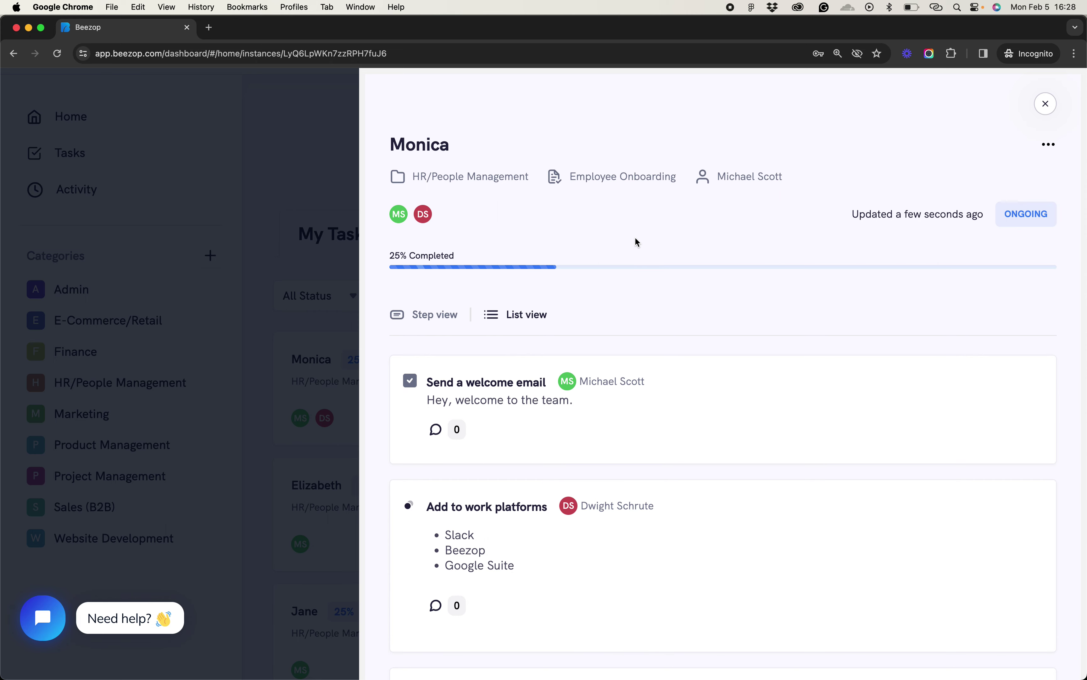
# Close the task panel to return to My Tasks, where the task shows 25% Ongoing
pyautogui.click(1043, 111)
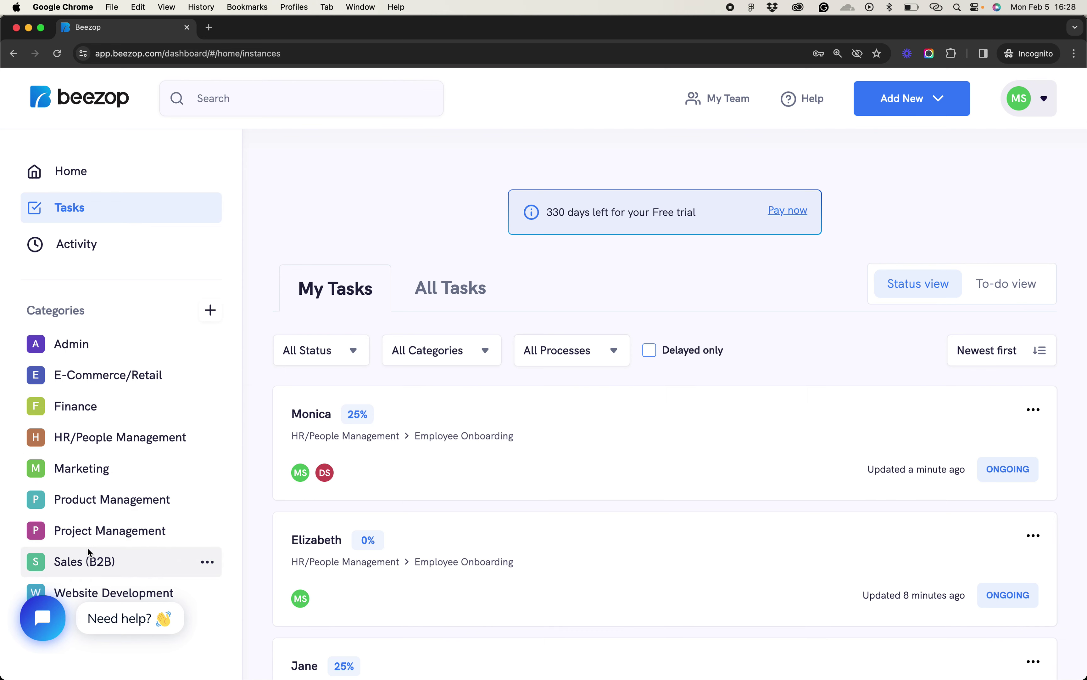
pyautogui.scroll(-1, 87, 548)
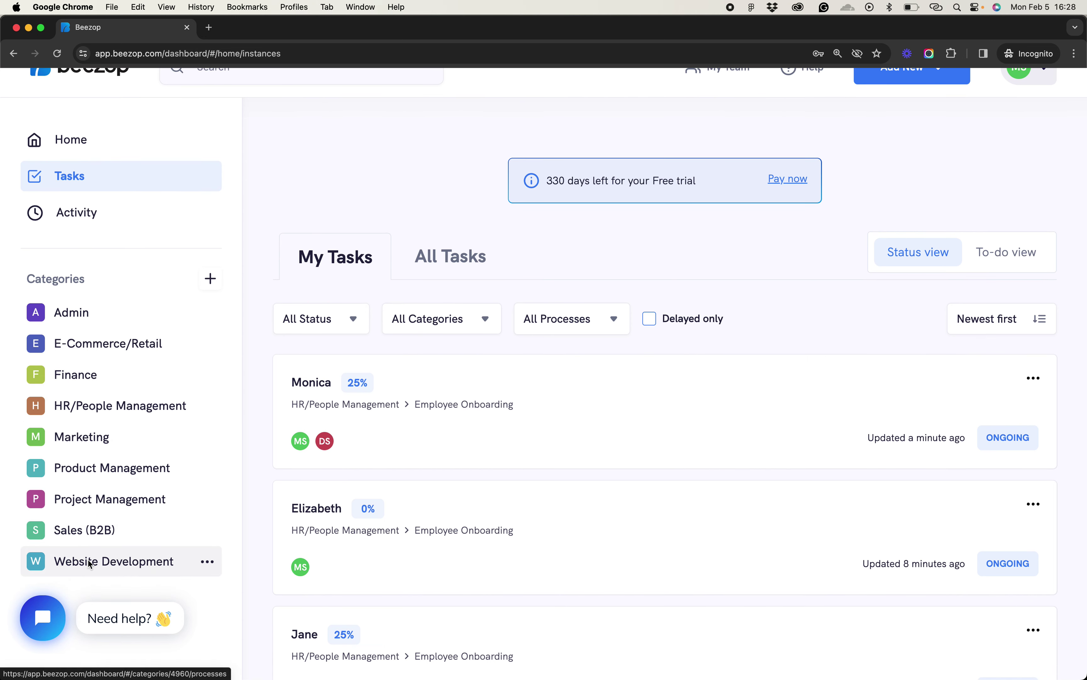
pyautogui.scroll(1, 251, 432)
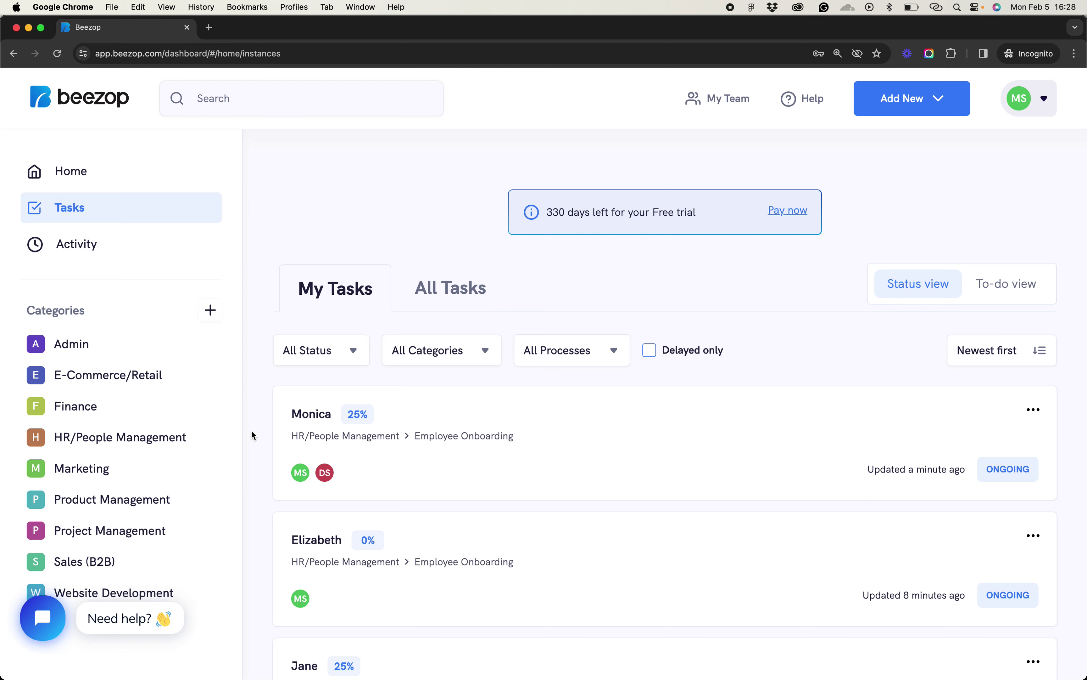